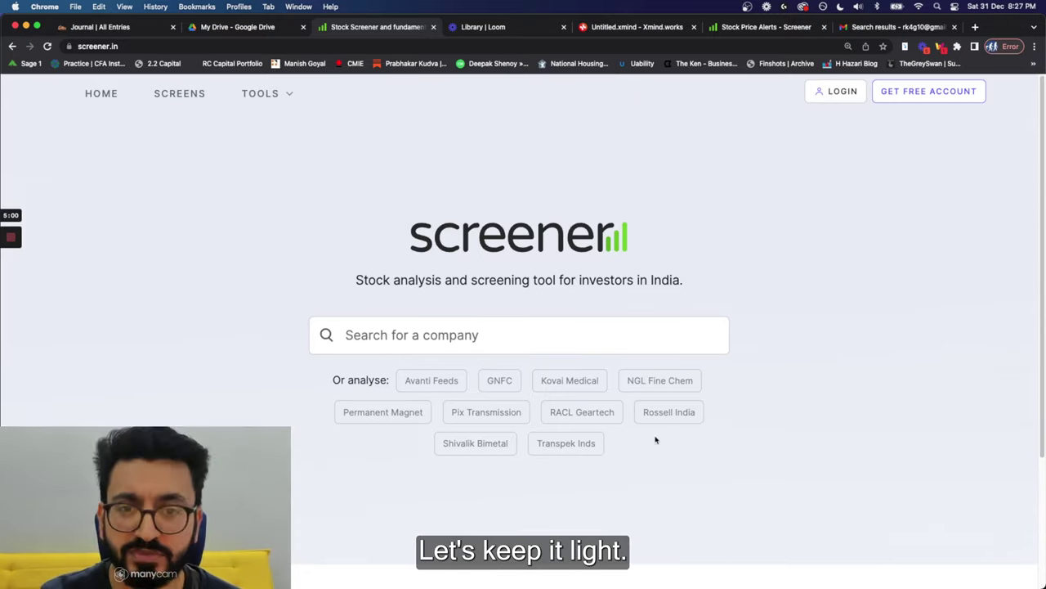
pyautogui.scroll(-4, 736, 444)
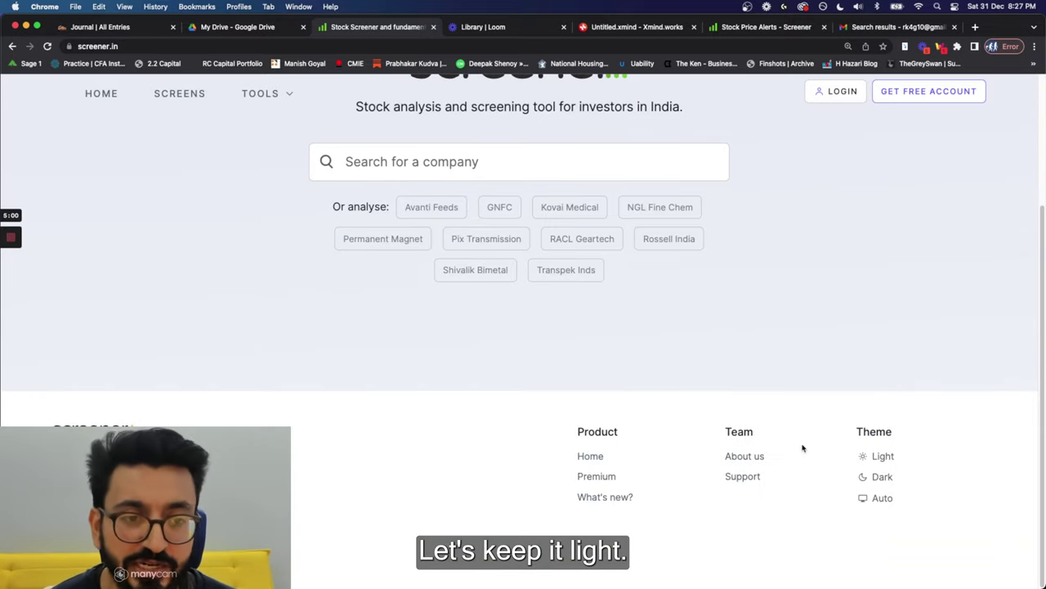
pyautogui.click(870, 495)
pyautogui.scroll(3, 621, 343)
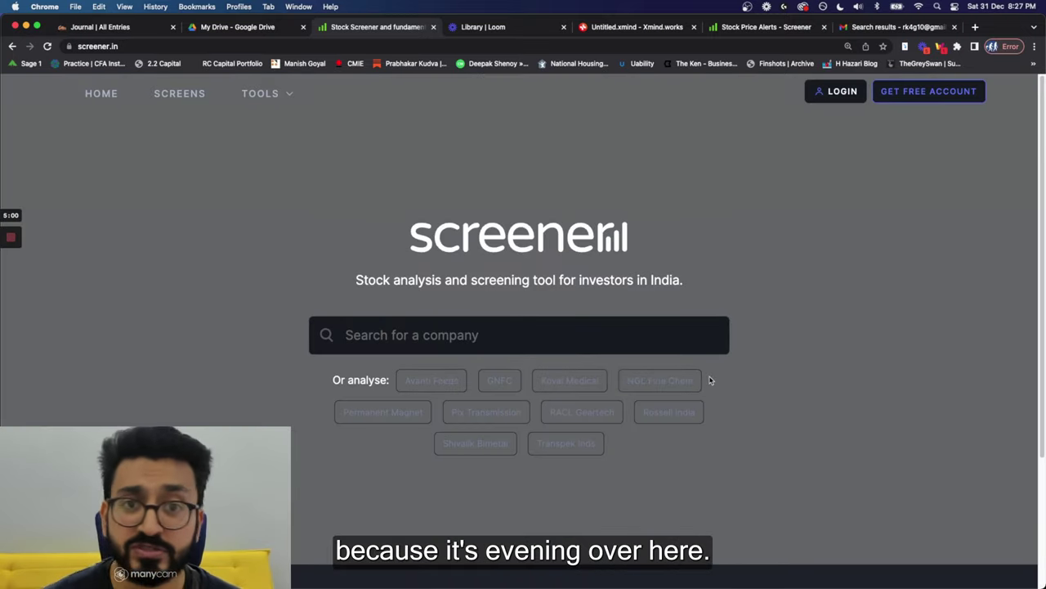
pyautogui.scroll(-3, 710, 378)
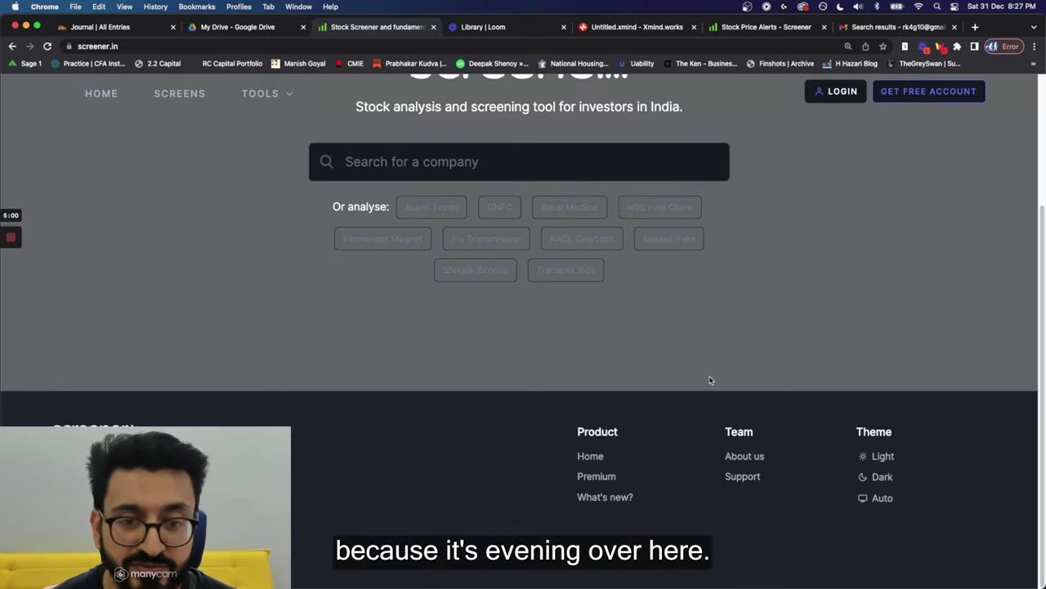
pyautogui.click(873, 456)
pyautogui.scroll(3, 77, 265)
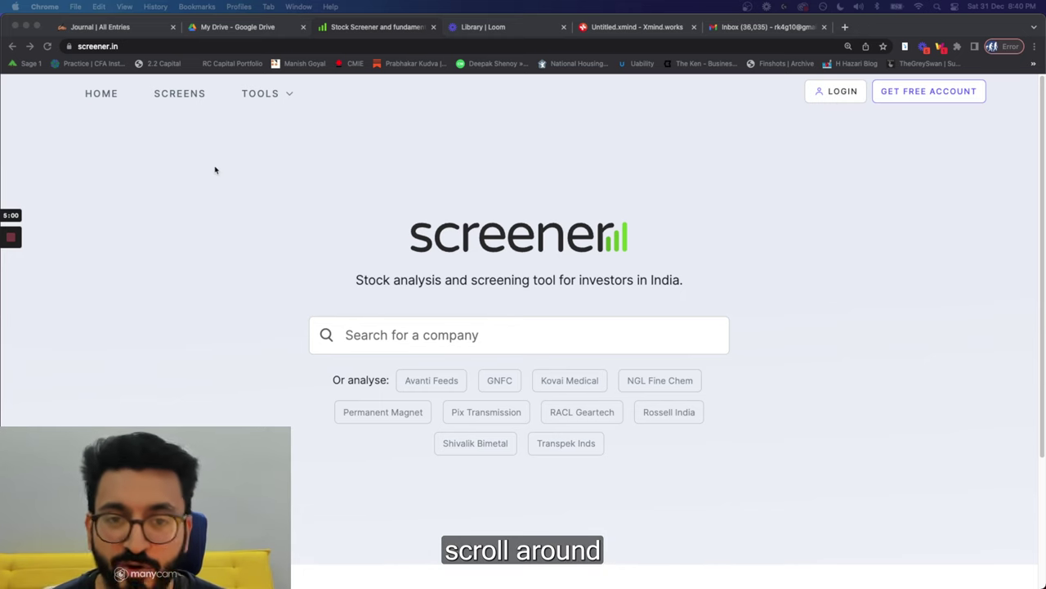
pyautogui.click(436, 384)
pyautogui.scroll(-6, 358, 385)
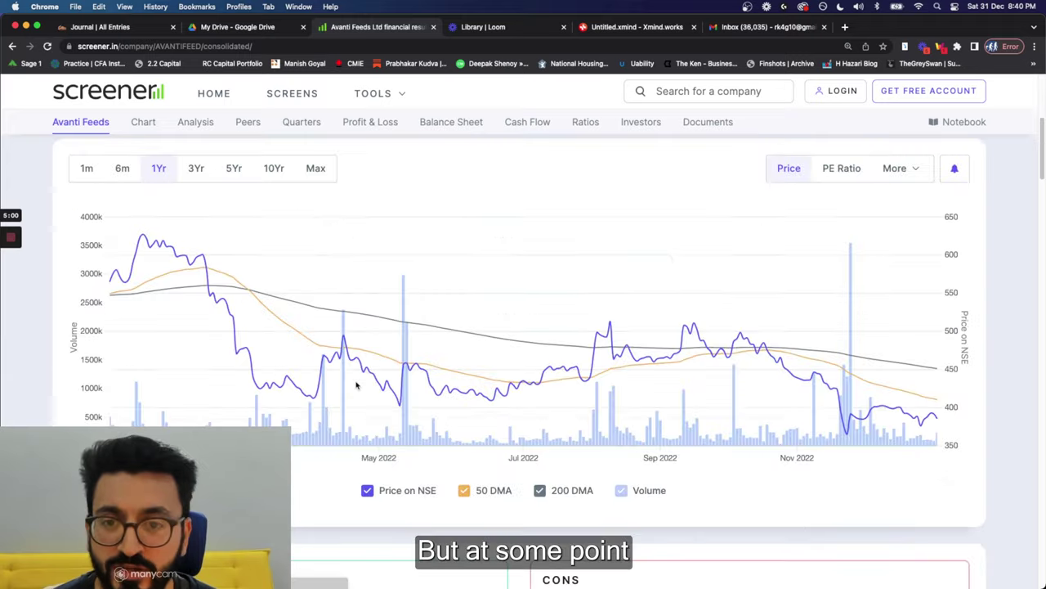
pyautogui.scroll(6, 362, 381)
pyautogui.press('super+bracketleft')
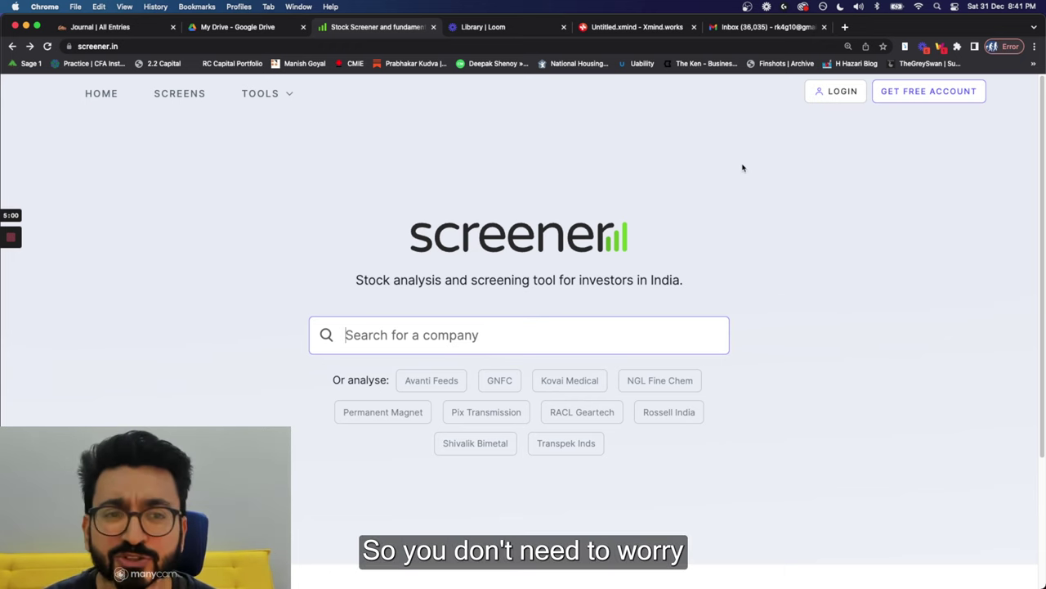
# Step: Log in to Screener.in with a Google account, open Screens, then switch to the Xmind mind map
pyautogui.click(842, 92)
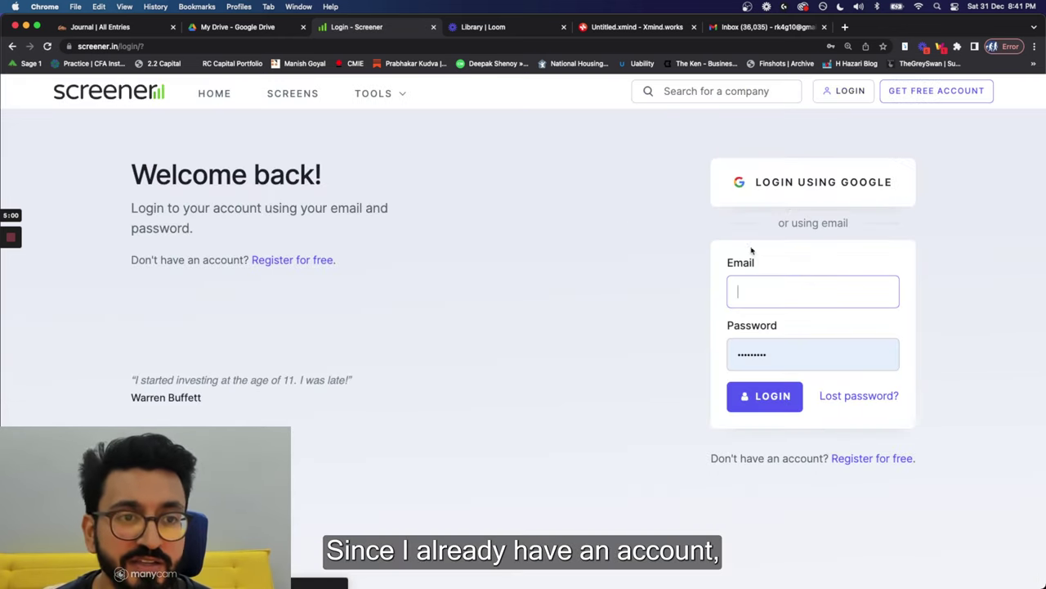
pyautogui.click(790, 196)
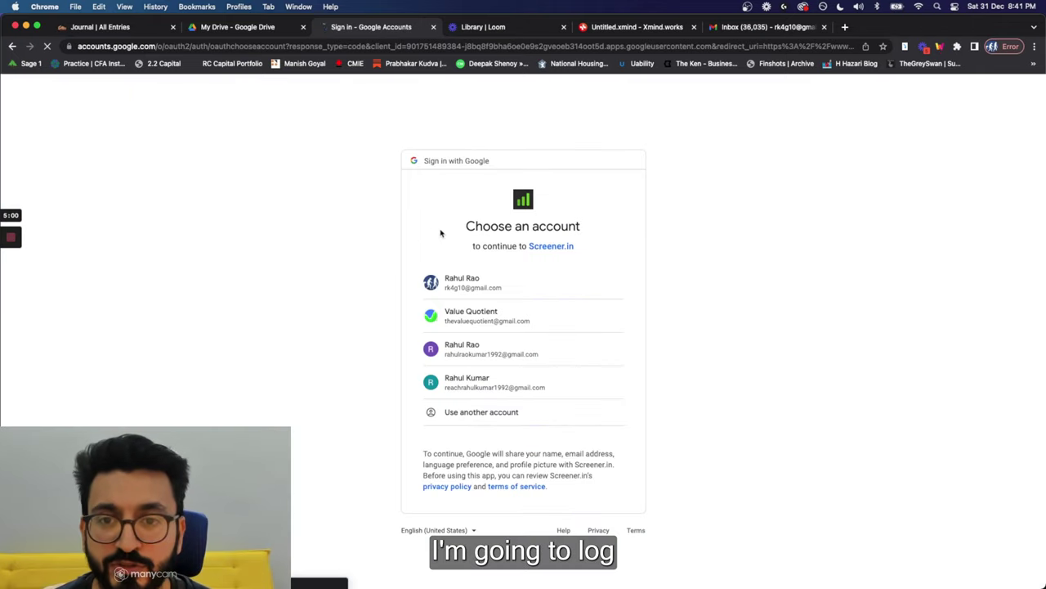
pyautogui.click(531, 291)
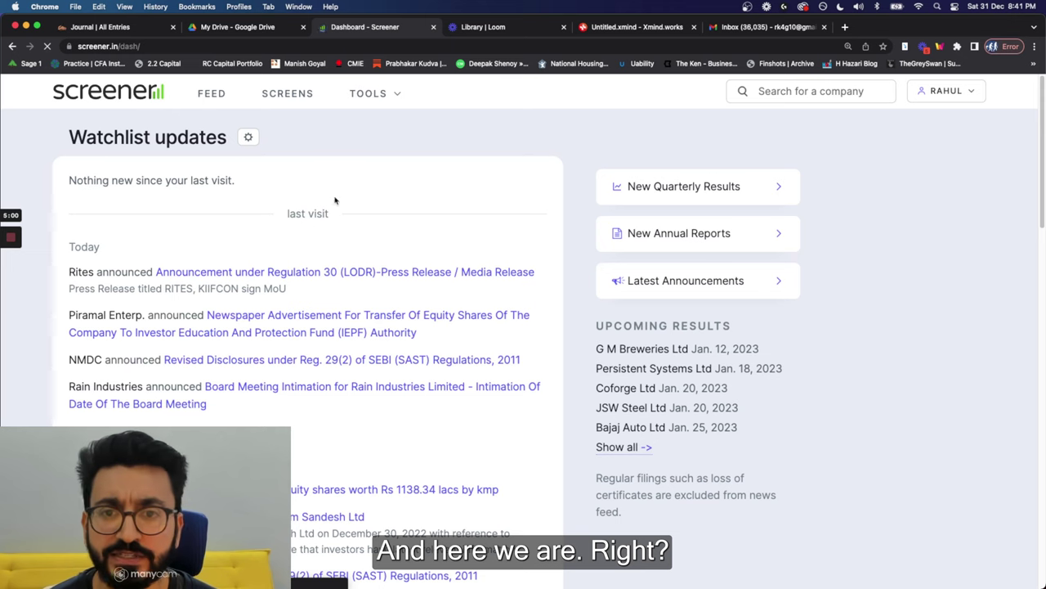
pyautogui.click(286, 98)
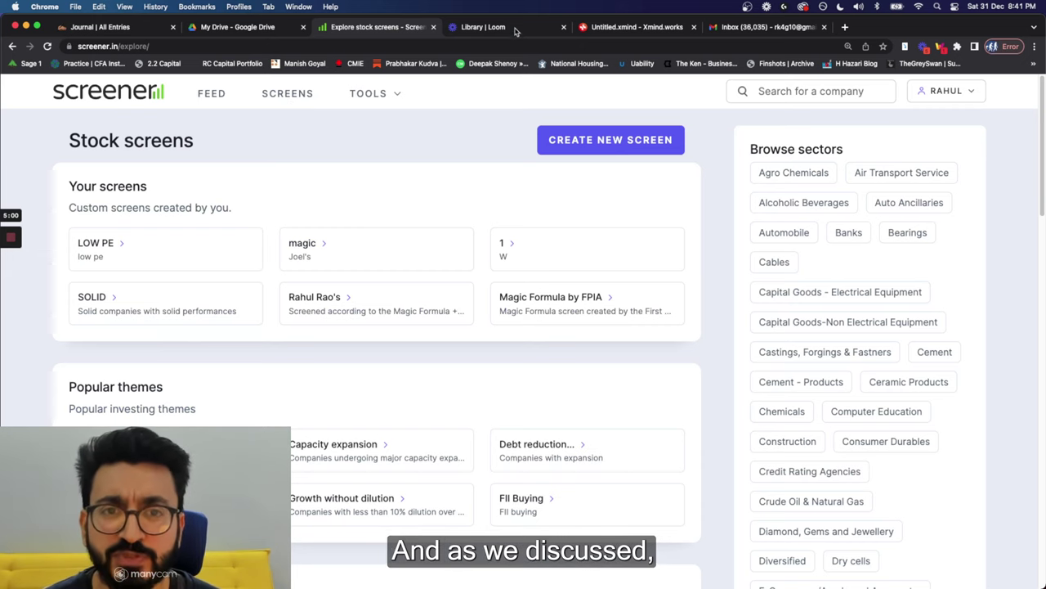
pyautogui.click(609, 26)
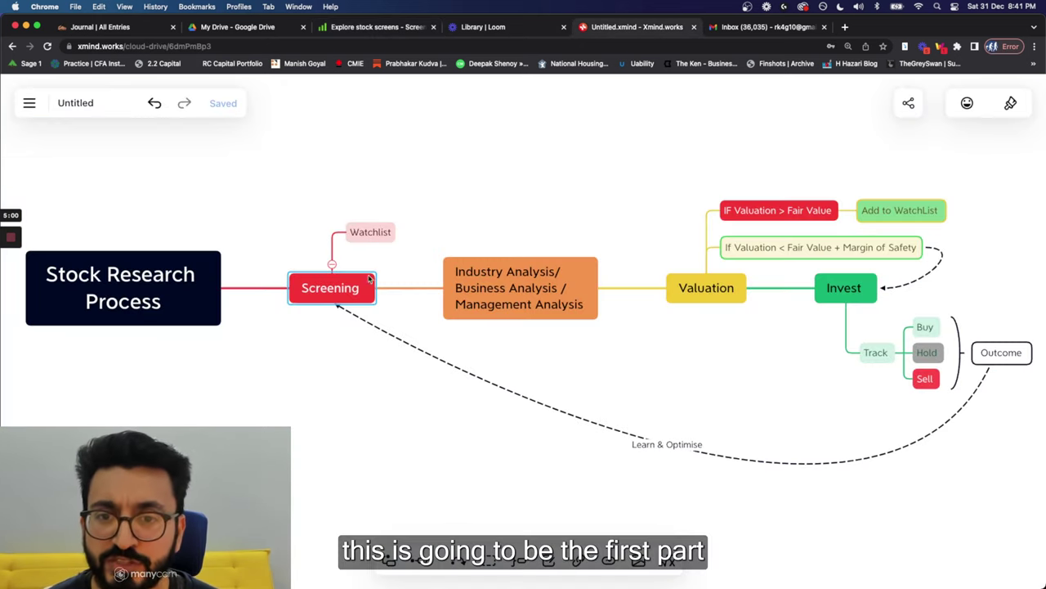
# Step: Go via the Loom tab back to Screener's Explore stock screens page
pyautogui.click(513, 28)
pyautogui.click(359, 27)
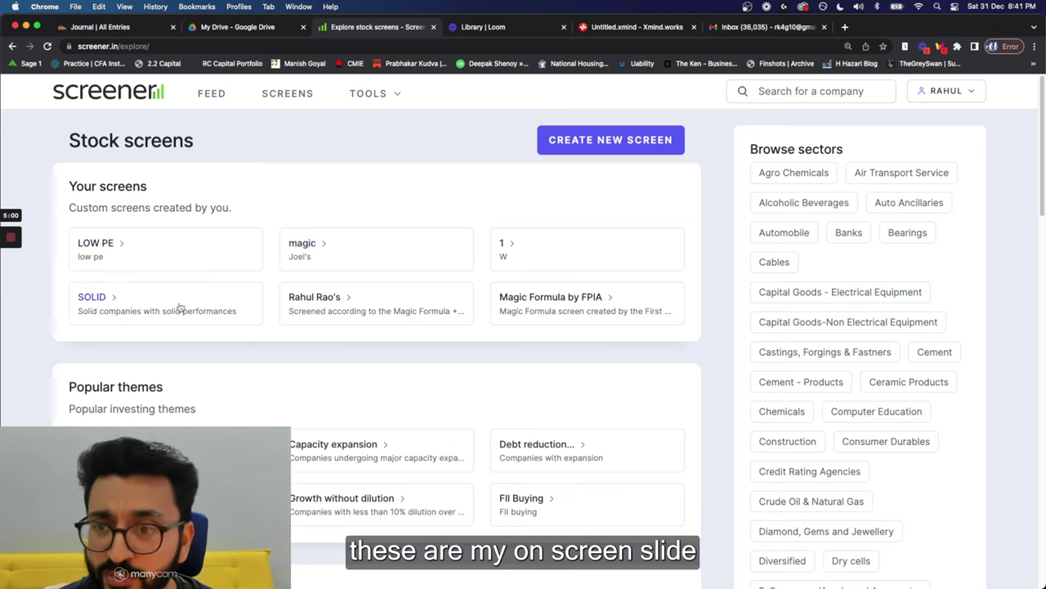
pyautogui.scroll(-3, 227, 367)
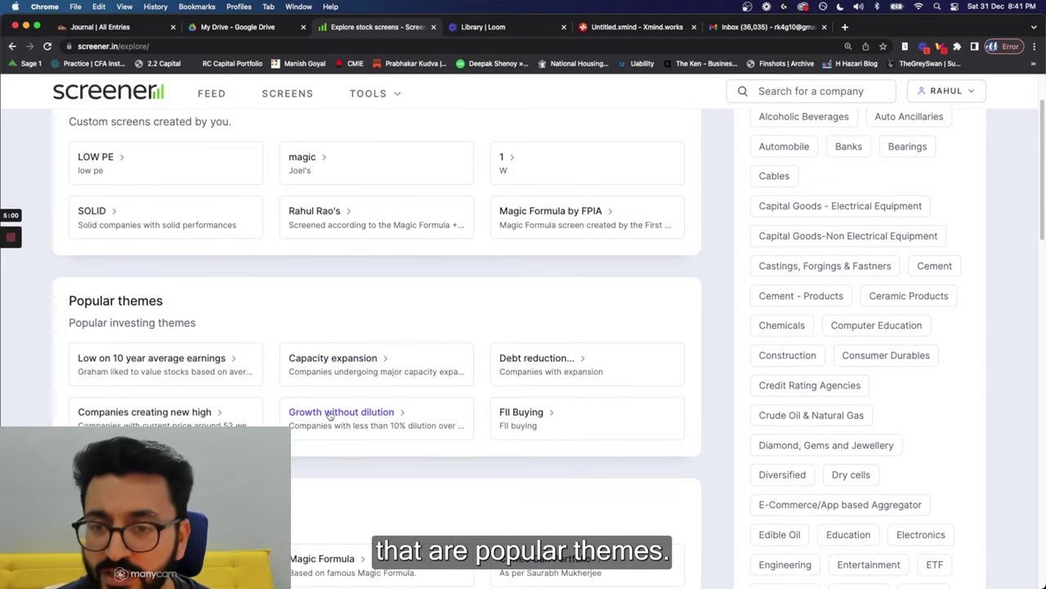
pyautogui.scroll(-1, 245, 401)
pyautogui.scroll(-3, 303, 425)
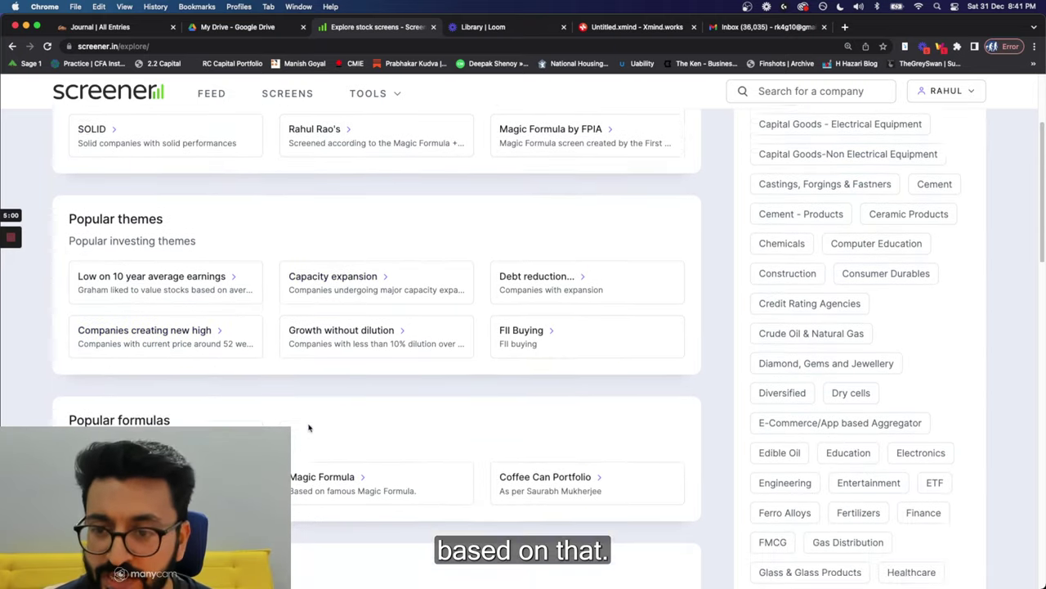
pyautogui.scroll(-1, 271, 412)
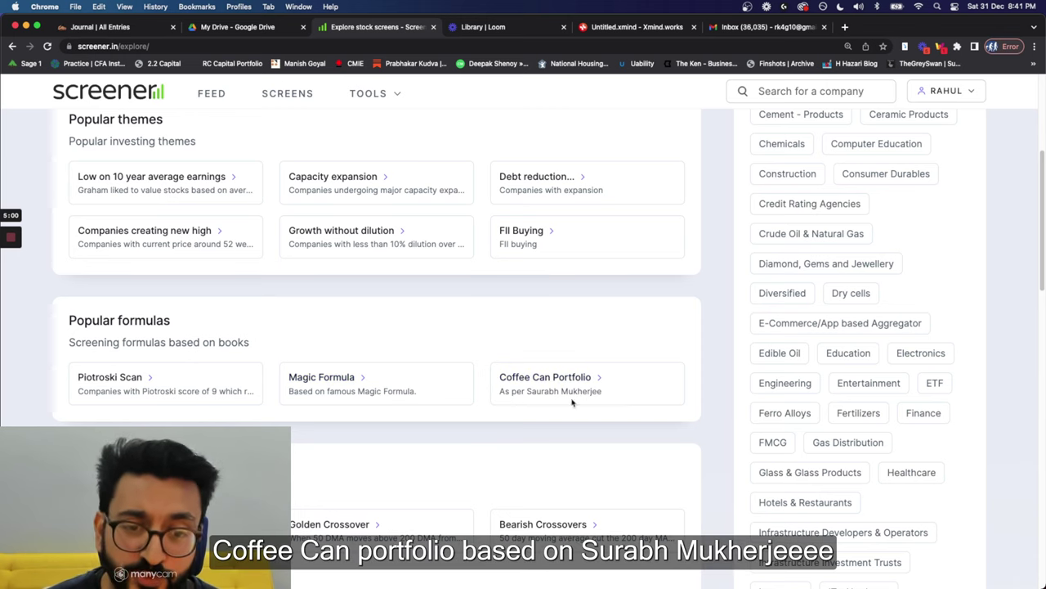
pyautogui.scroll(-1, 153, 387)
pyautogui.scroll(-1, 153, 386)
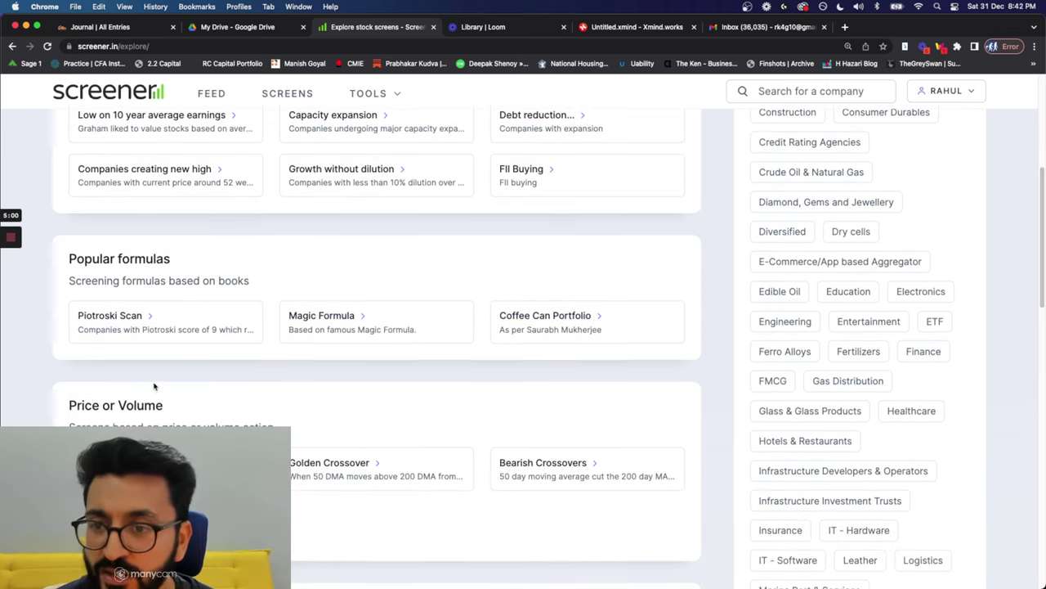
pyautogui.scroll(-2, 165, 417)
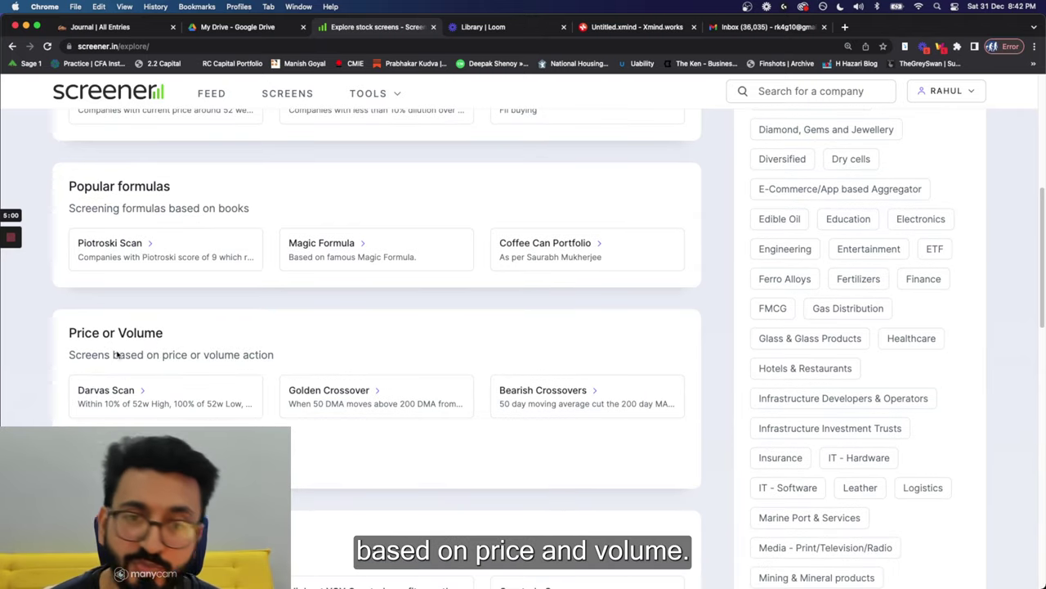
pyautogui.scroll(-5, 135, 372)
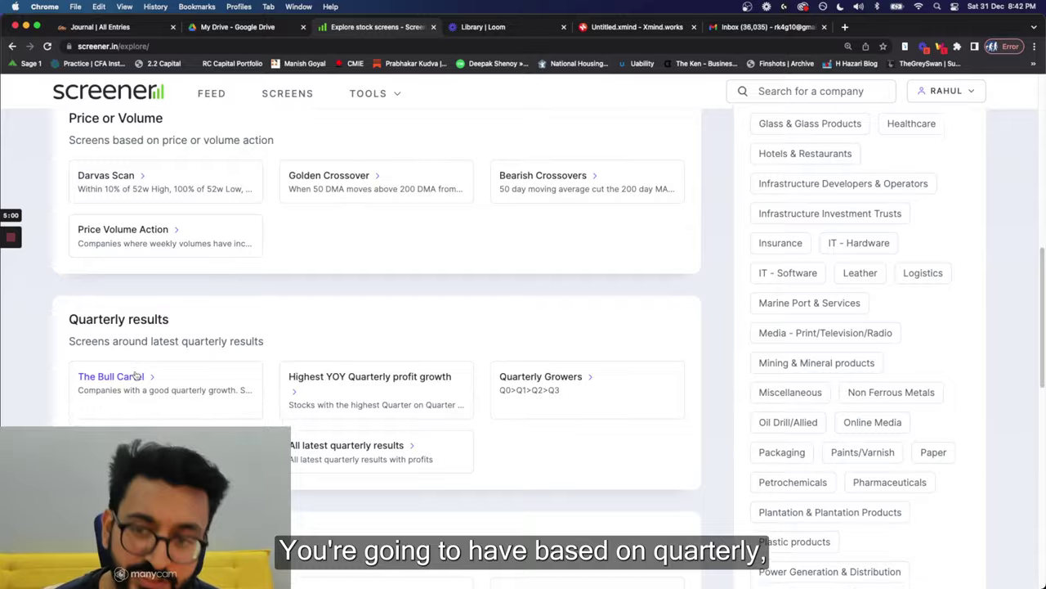
pyautogui.scroll(-6, 135, 374)
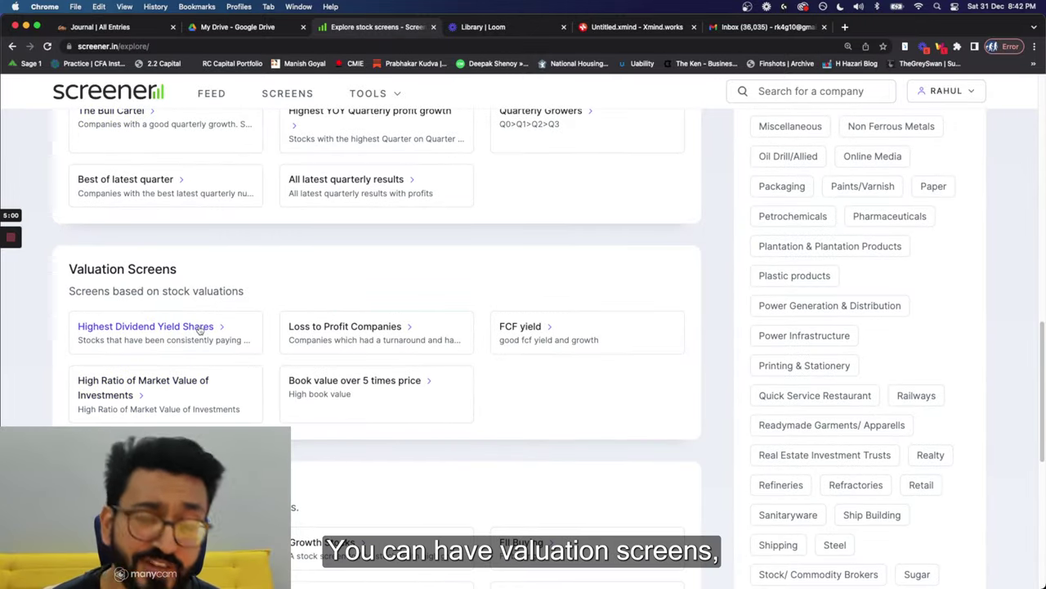
pyautogui.scroll(-4, 199, 328)
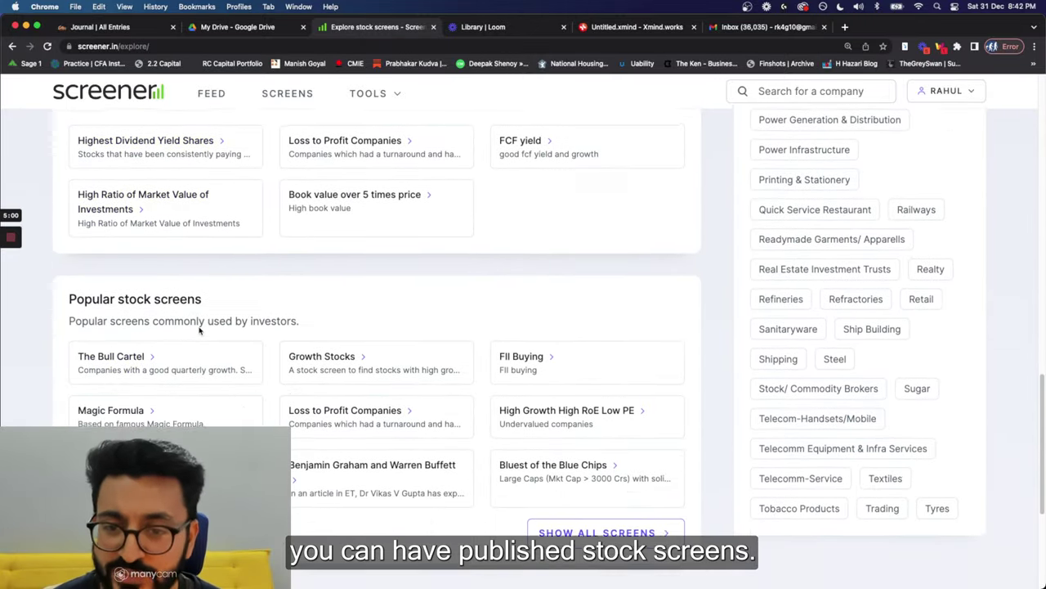
pyautogui.scroll(-1, 198, 329)
pyautogui.scroll(15, 200, 331)
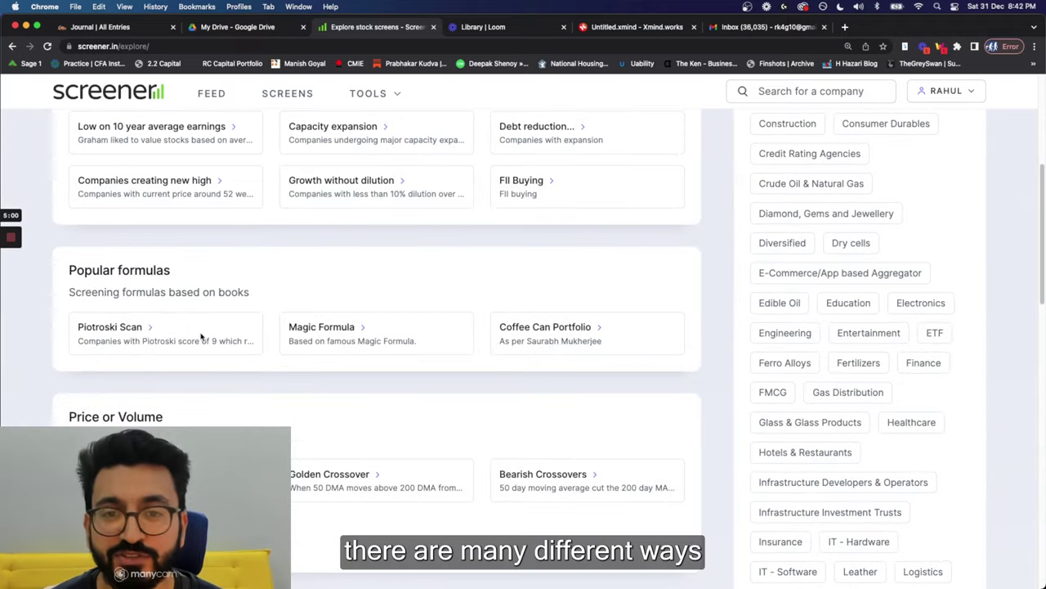
pyautogui.scroll(7, 201, 335)
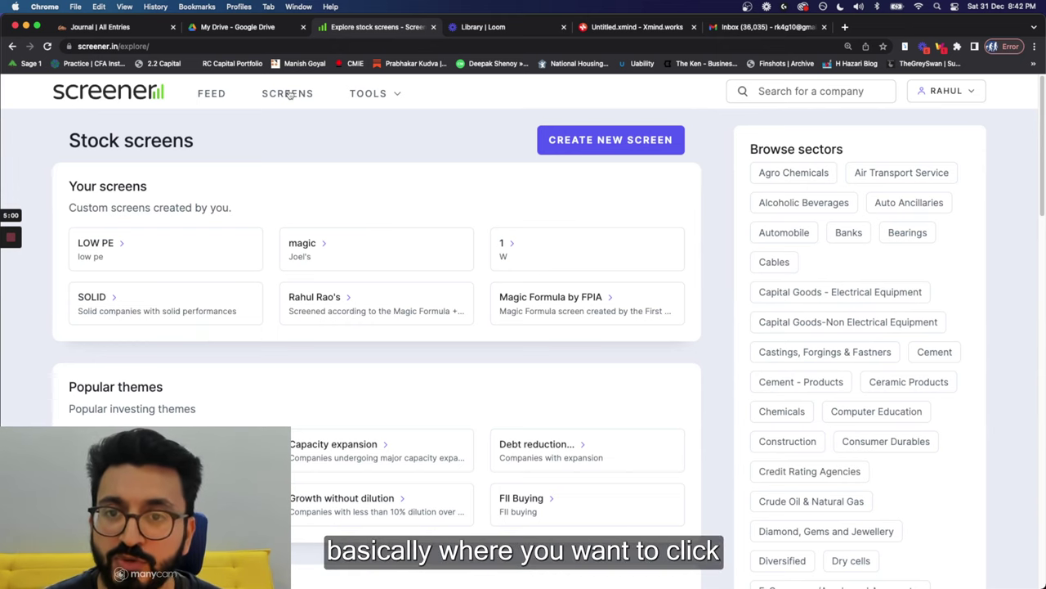
pyautogui.scroll(-1, 379, 392)
pyautogui.scroll(-5, 379, 393)
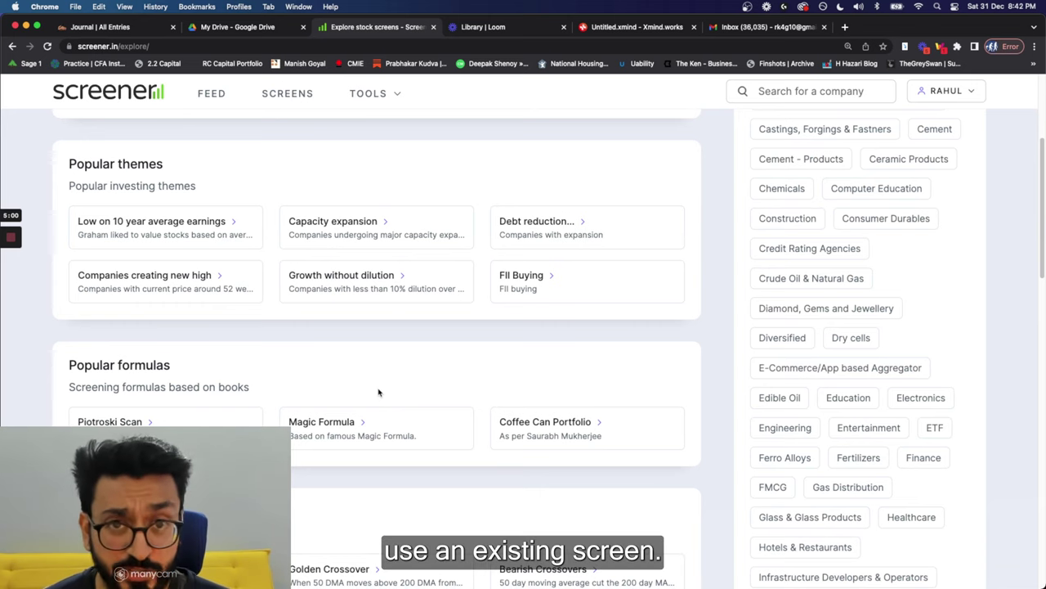
pyautogui.click(363, 436)
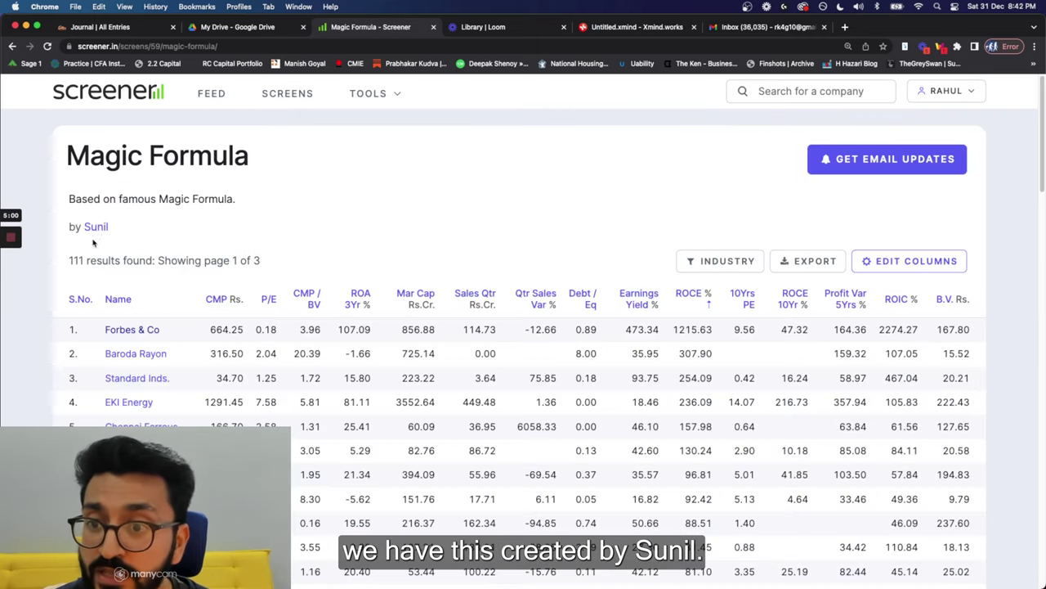
pyautogui.click(97, 229)
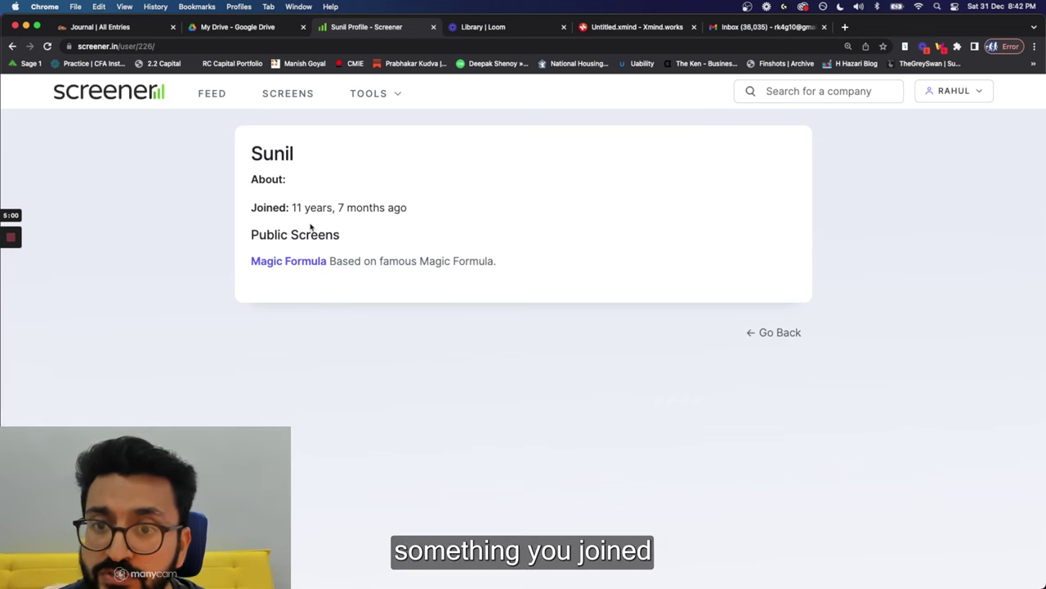
pyautogui.press('super+bracketleft')
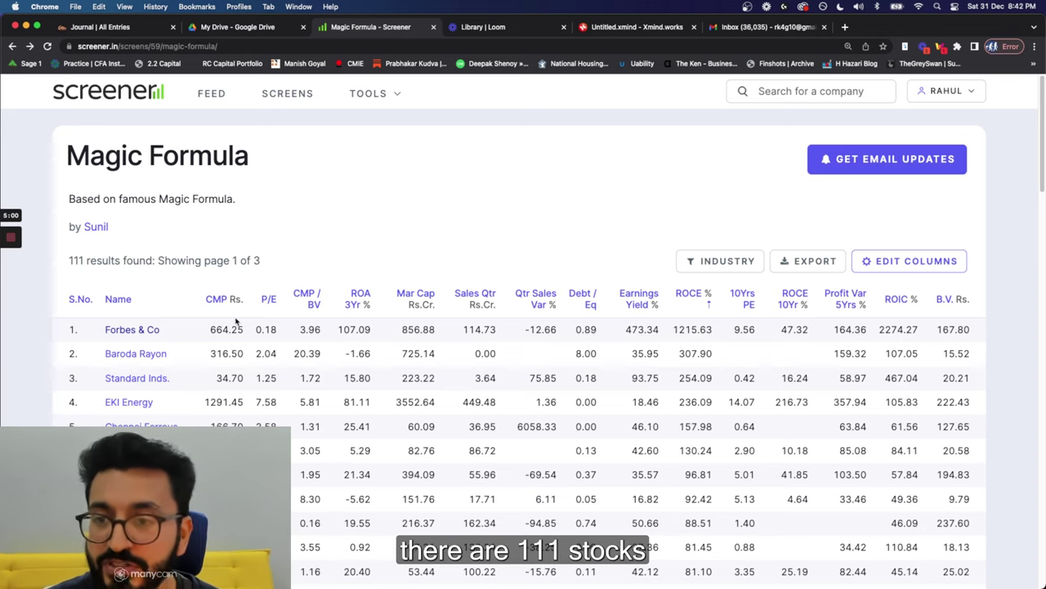
pyautogui.scroll(-2, 236, 321)
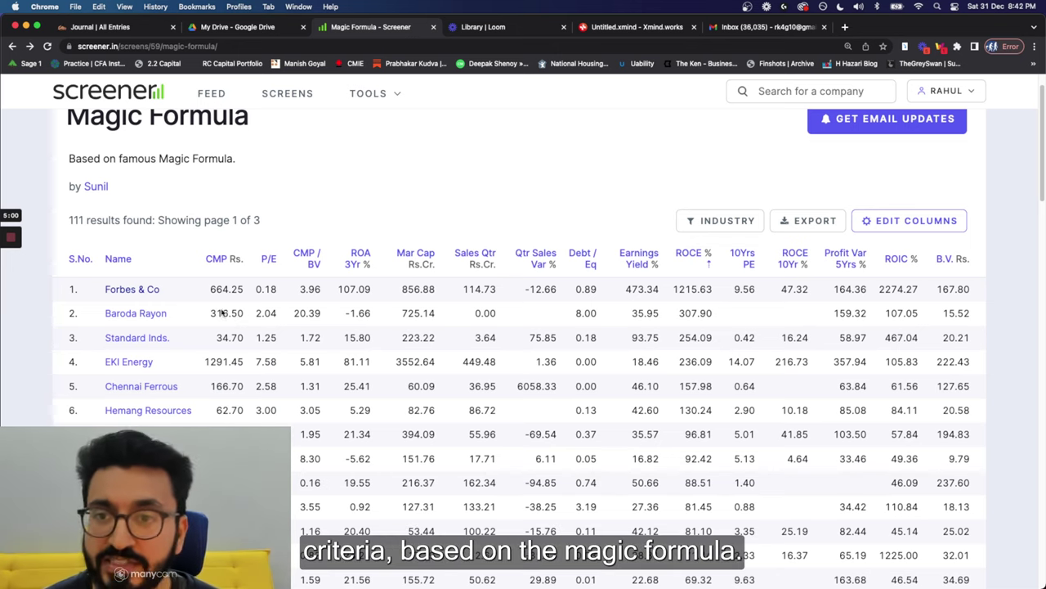
pyautogui.scroll(2, 211, 278)
pyautogui.press('super+bracketleft')
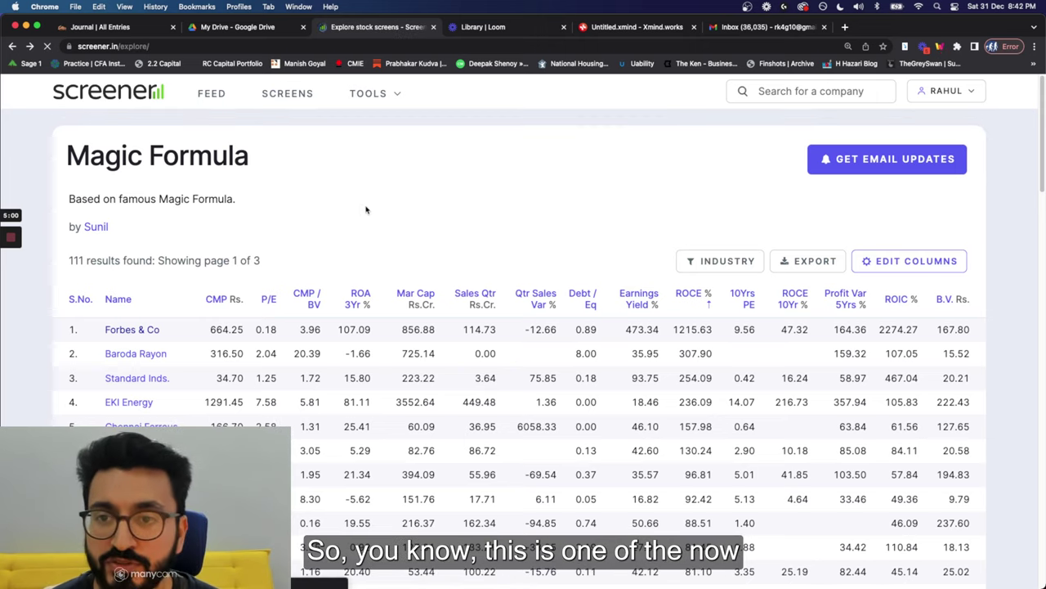
pyautogui.scroll(-5, 388, 329)
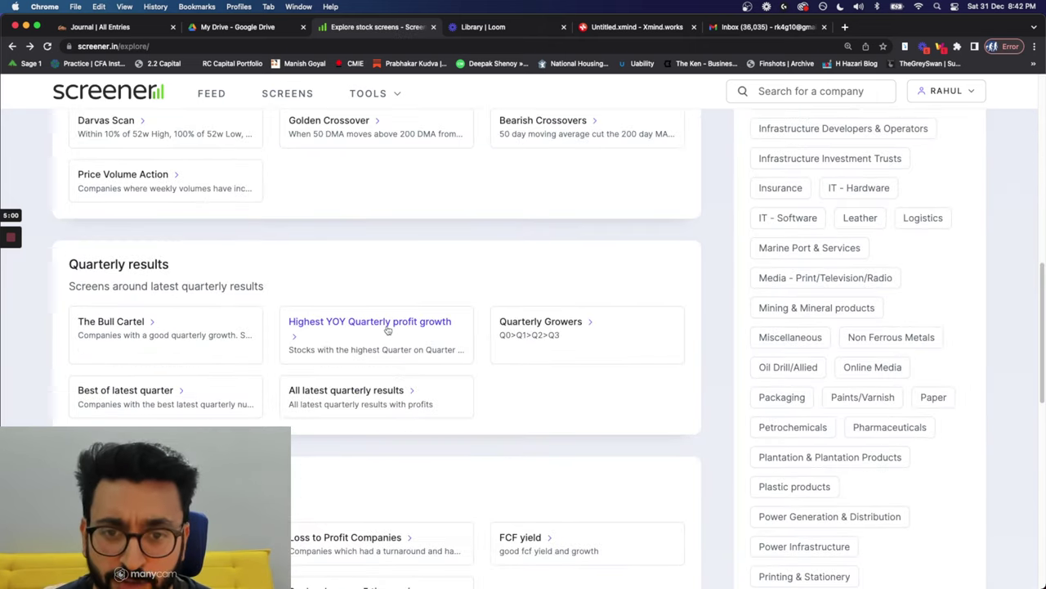
pyautogui.scroll(-8, 388, 329)
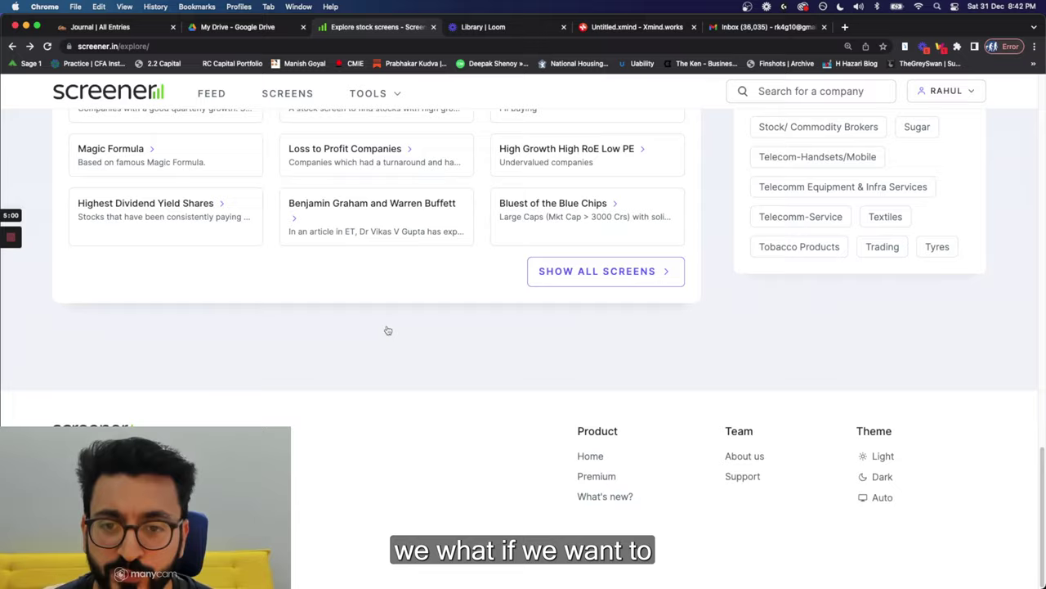
pyautogui.scroll(20, 388, 330)
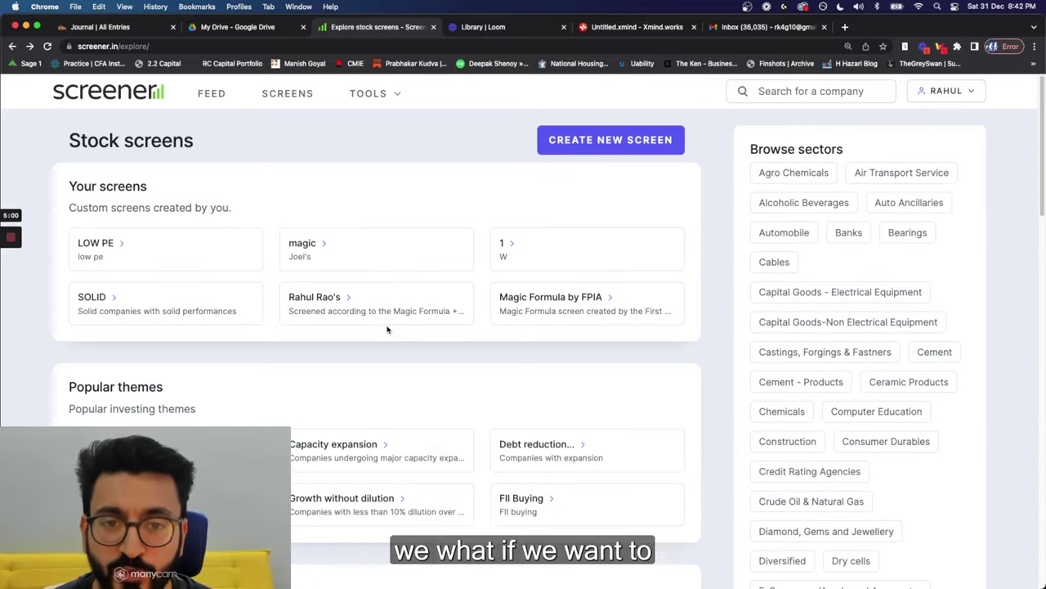
# Step: Create a new screen whose first condition is Sales growth 3Years > 12%
pyautogui.click(597, 145)
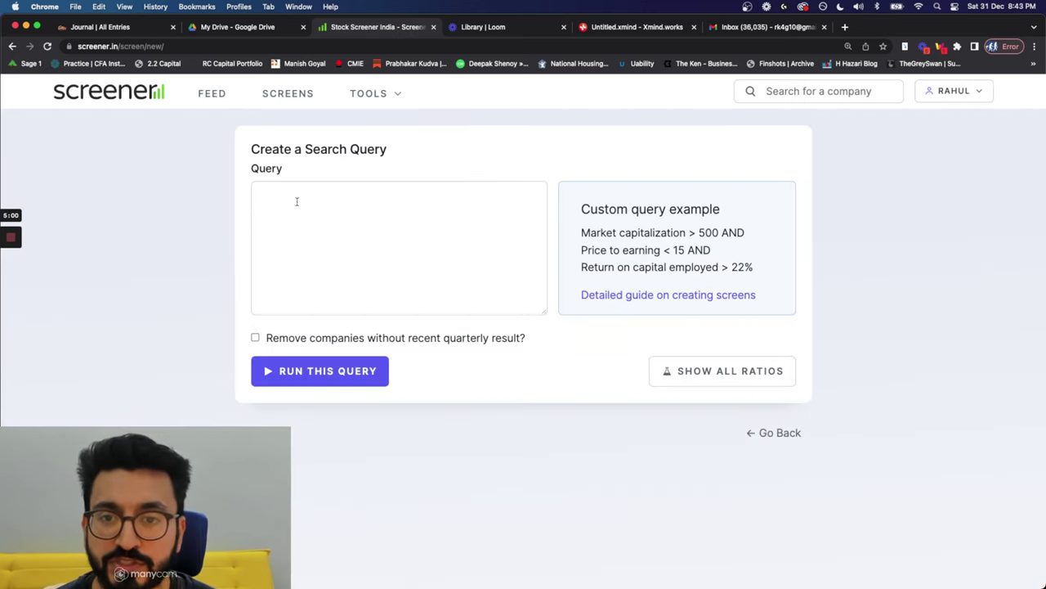
pyautogui.click(297, 201)
pyautogui.write('sales')
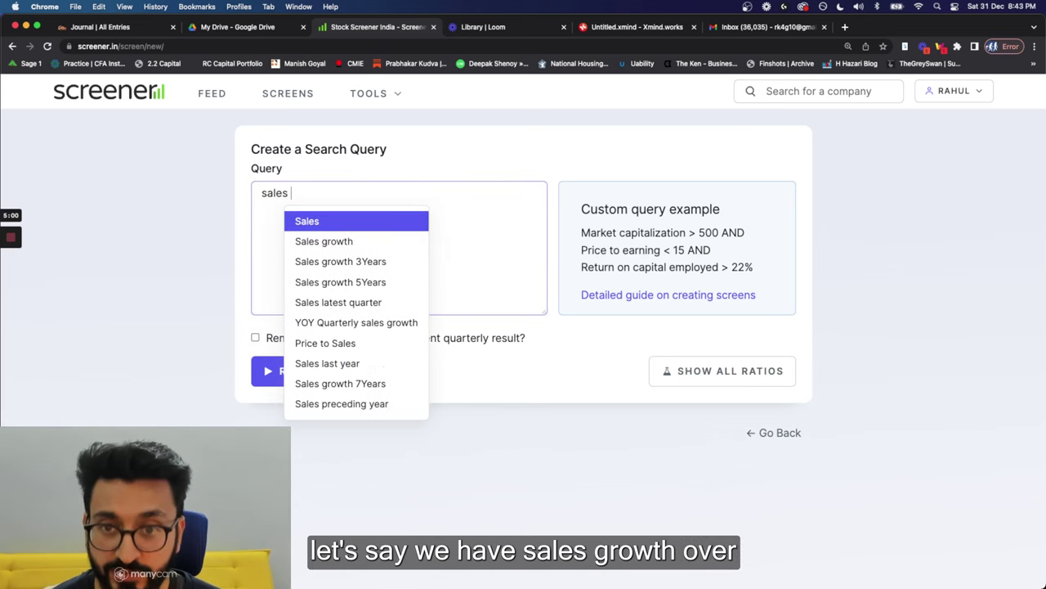
pyautogui.press('Down')
pyautogui.press('Down')
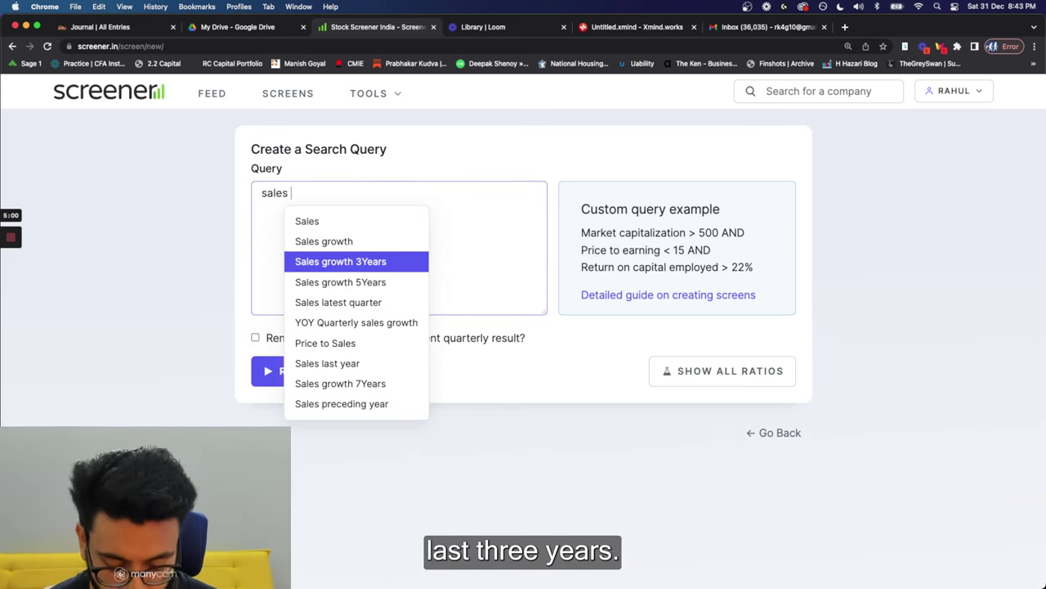
pyautogui.press('BackSpace')
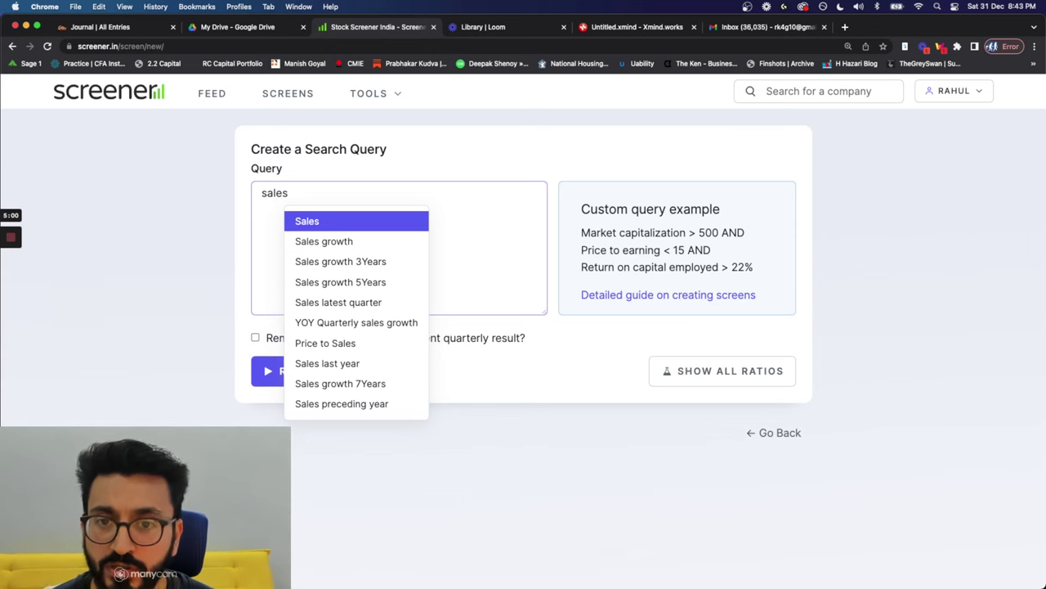
pyautogui.press('Down')
pyautogui.press('Down')
pyautogui.press('Down')
pyautogui.press('Up')
pyautogui.press('Return')
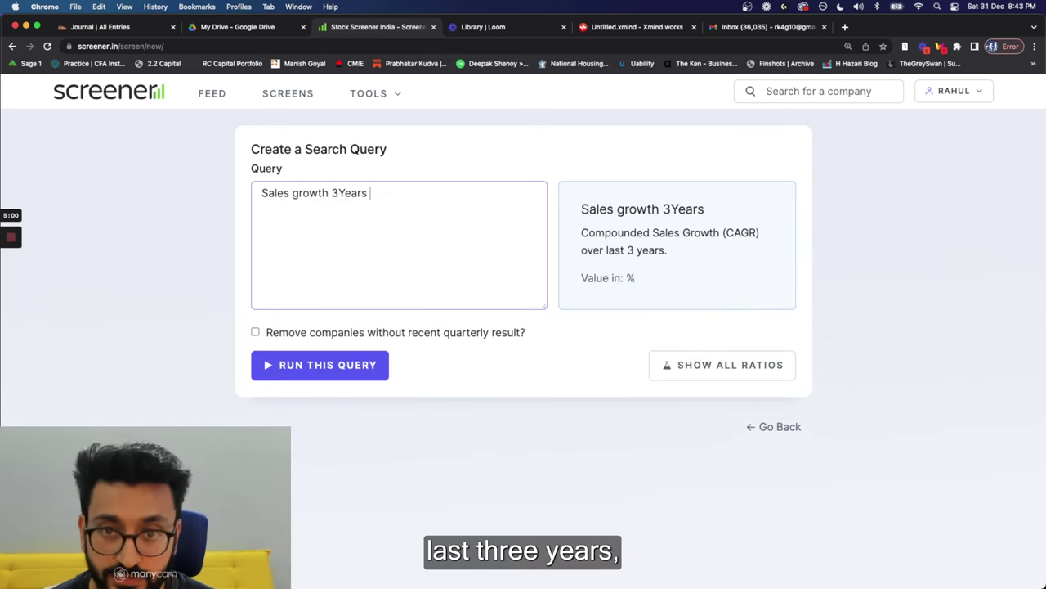
pyautogui.write('> 15%')
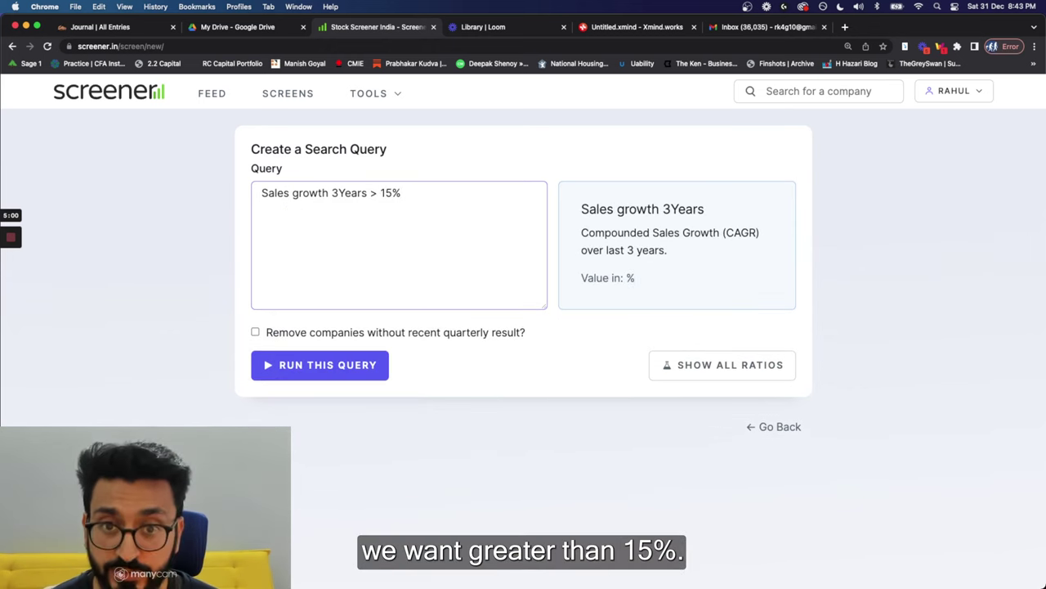
pyautogui.press('BackSpace')
pyautogui.press('BackSpace')
pyautogui.write('2% ')
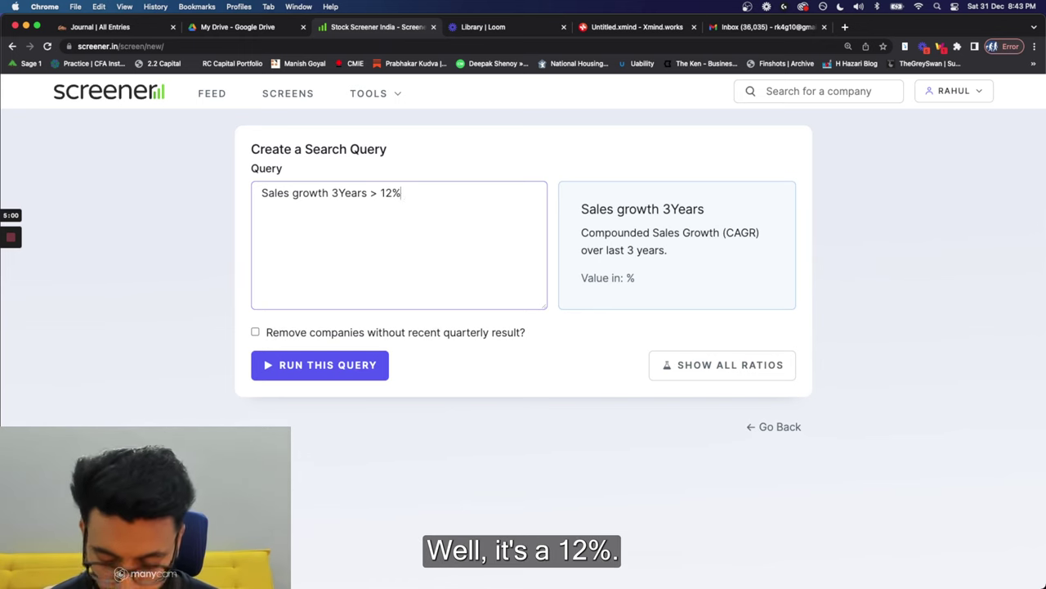
pyautogui.write('AND')
pyautogui.press('Return')
# Step: Add the condition Average return on equity 5Years > 15%
pyautogui.write('Return')
pyautogui.press('Down')
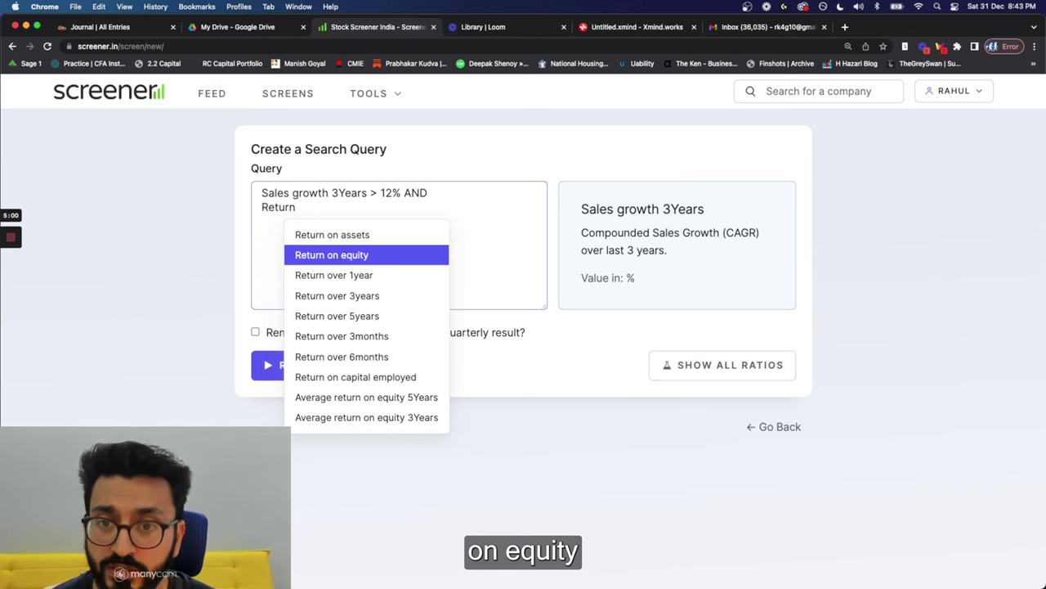
pyautogui.write('on equity')
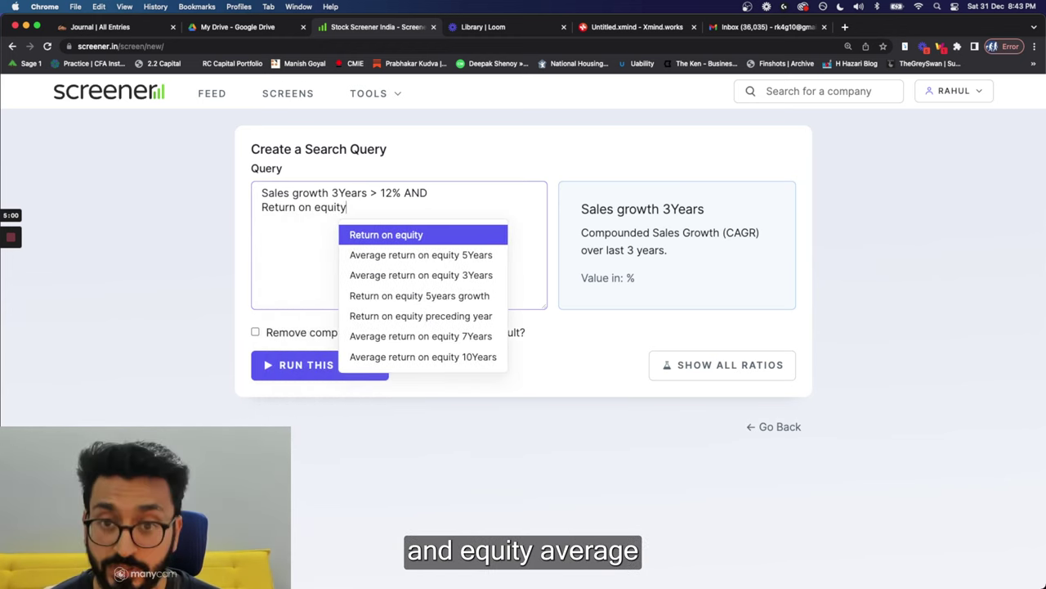
pyautogui.press('Down')
pyautogui.press('Return')
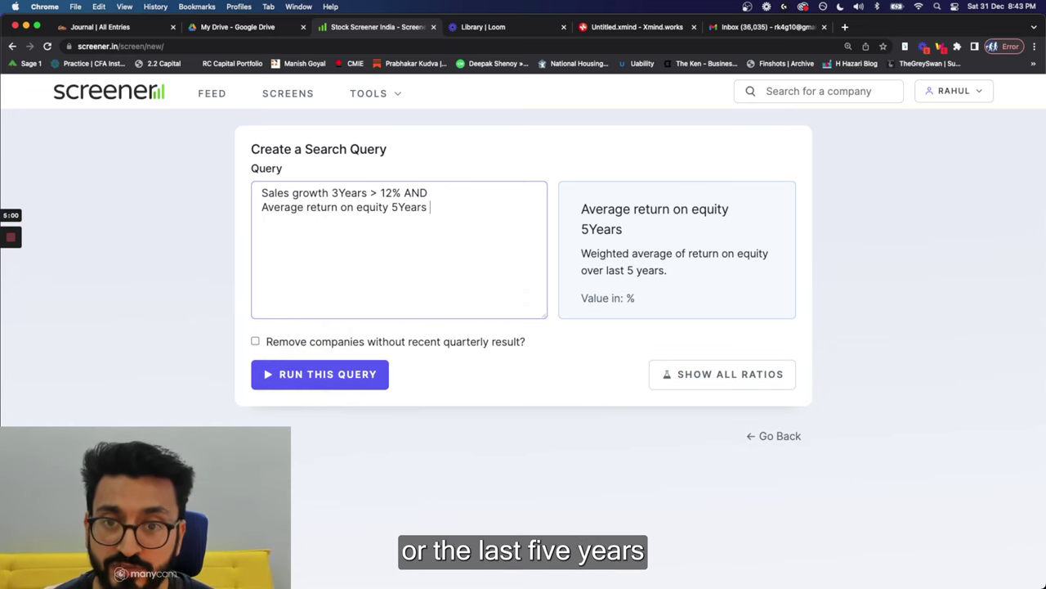
pyautogui.write('> 15% AND')
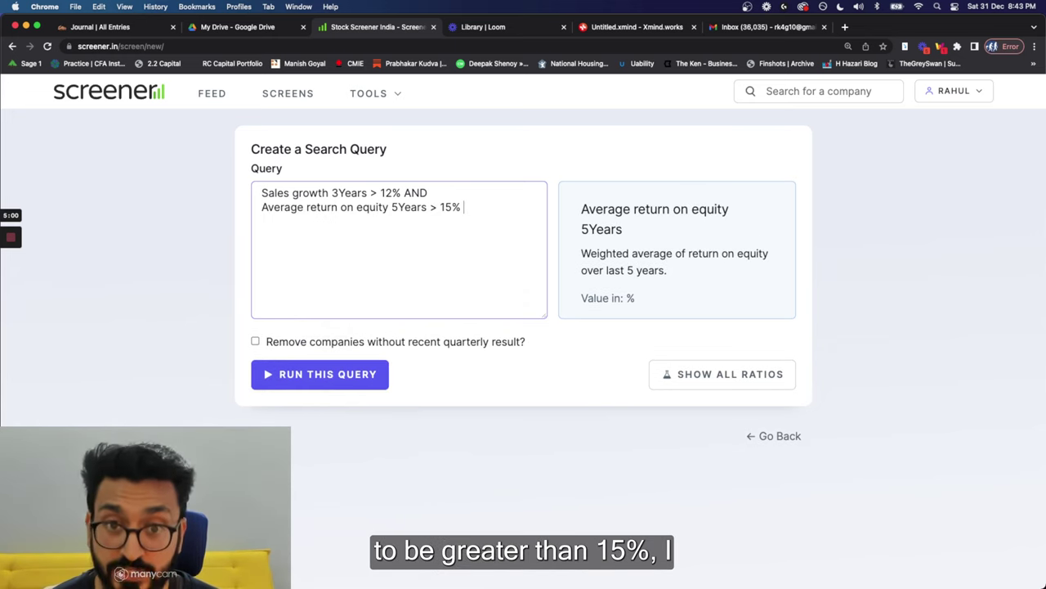
pyautogui.press('Return')
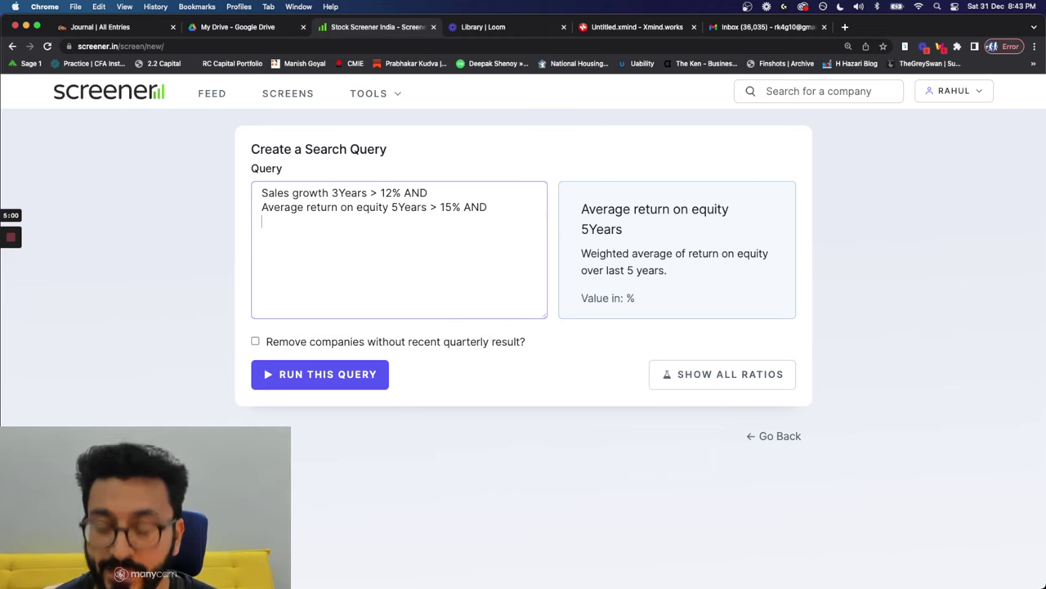
# Step: Add the condition Average return on capital employed 5Years > 15%
pyautogui.write('return on c')
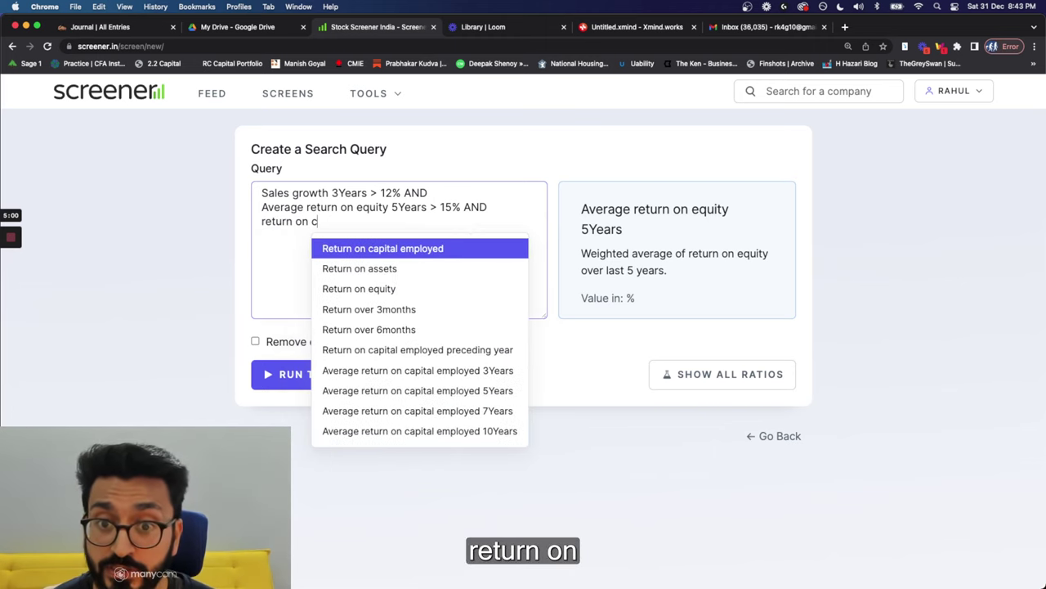
pyautogui.write('a')
pyautogui.press('Down')
pyautogui.press('Down')
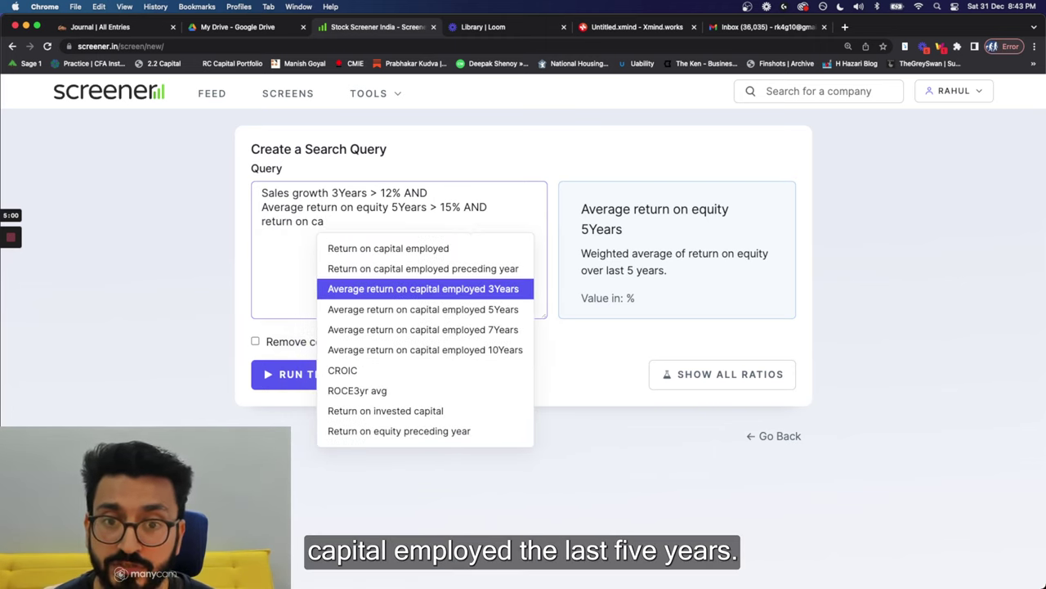
pyautogui.press('Down')
pyautogui.press('Return')
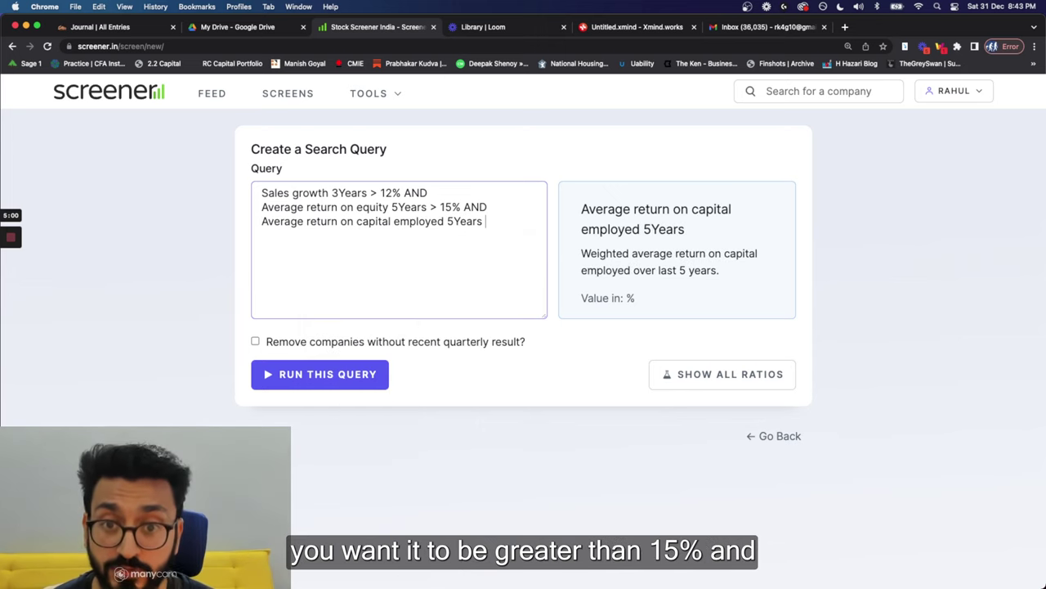
pyautogui.write('> 1')
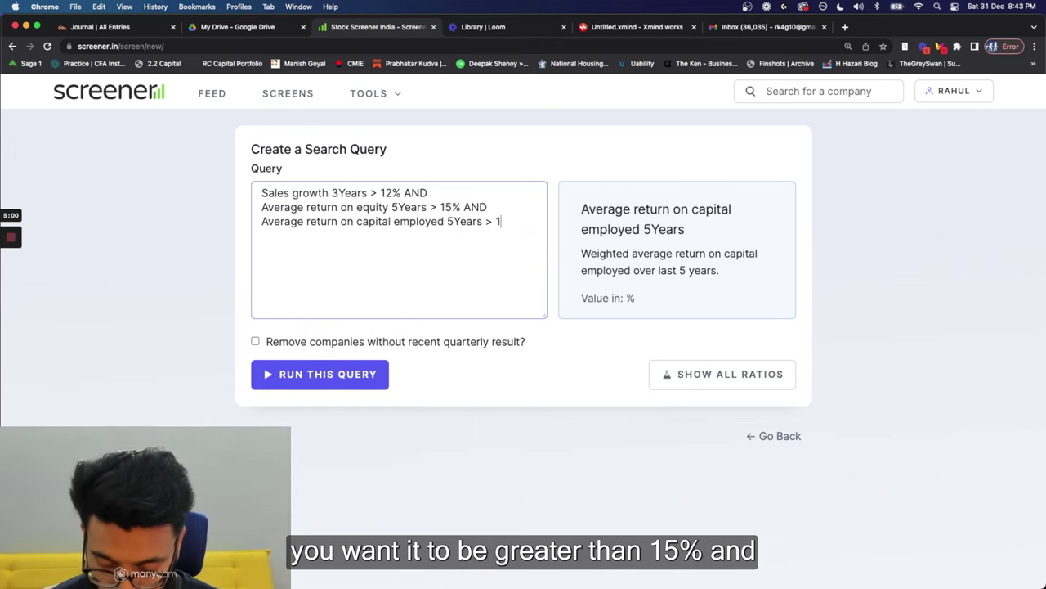
pyautogui.write('5% AND')
pyautogui.press('Return')
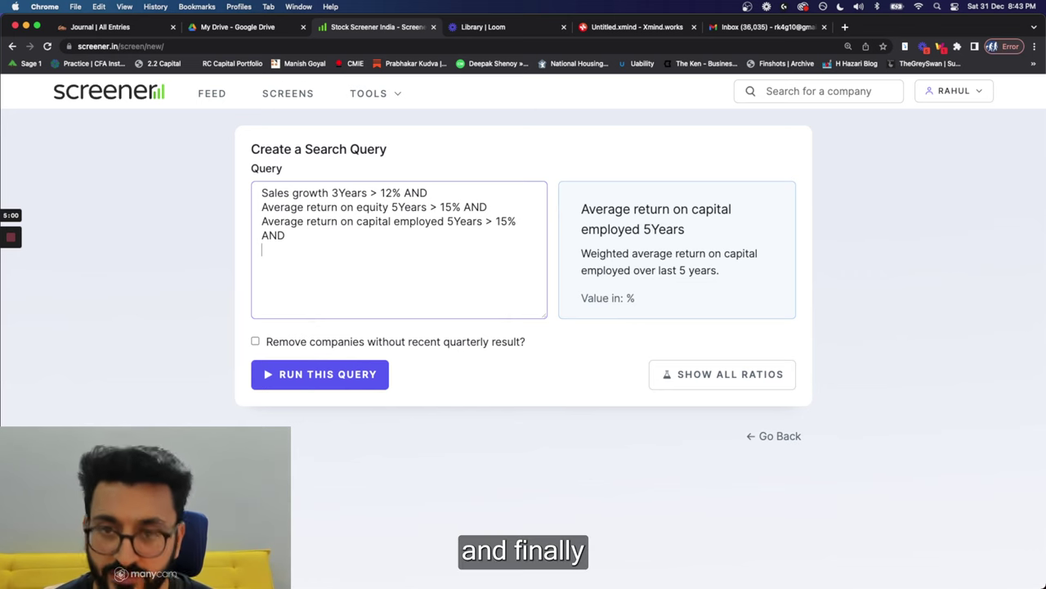
# Step: Add Market Capitalization > 500 as the last condition and run the query
pyautogui.write('De')
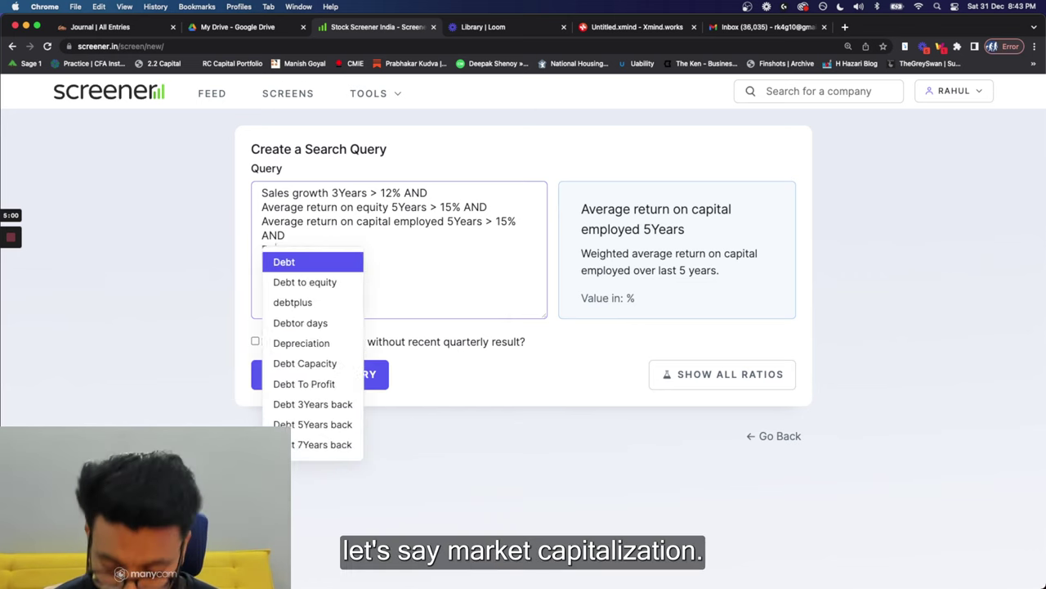
pyautogui.press('BackSpace')
pyautogui.write('Maret')
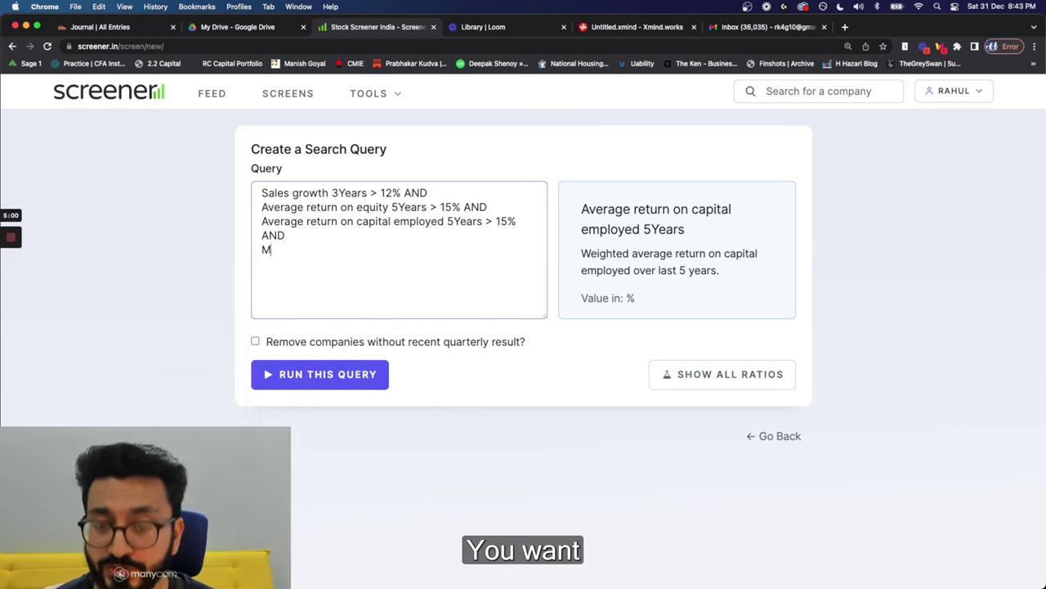
pyautogui.press('BackSpace')
pyautogui.press('BackSpace')
pyautogui.press('BackSpace')
pyautogui.press('BackSpace')
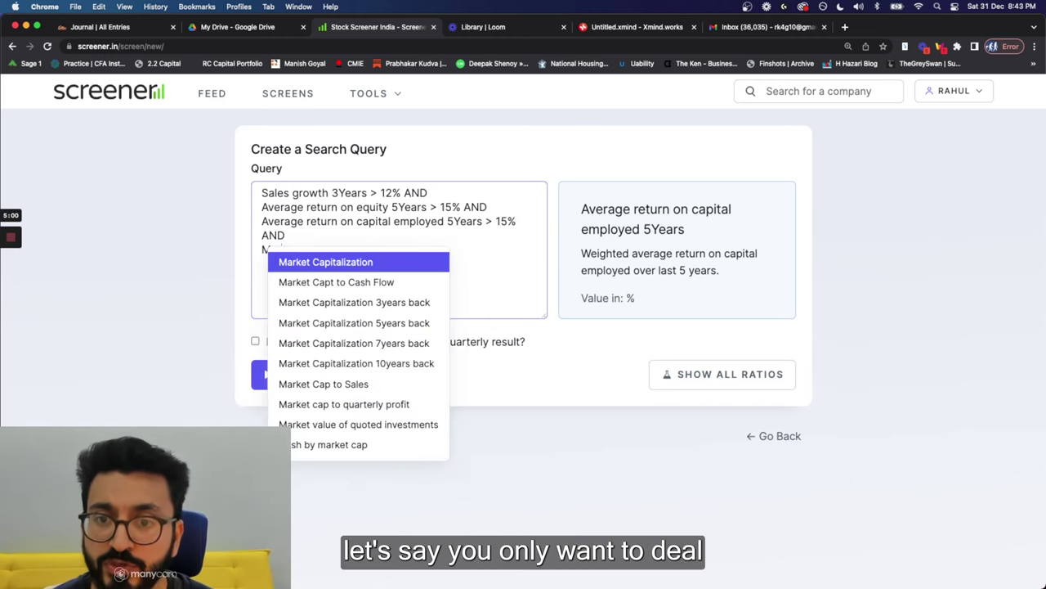
pyautogui.write('arke')
pyautogui.press('Return')
pyautogui.write('> 500')
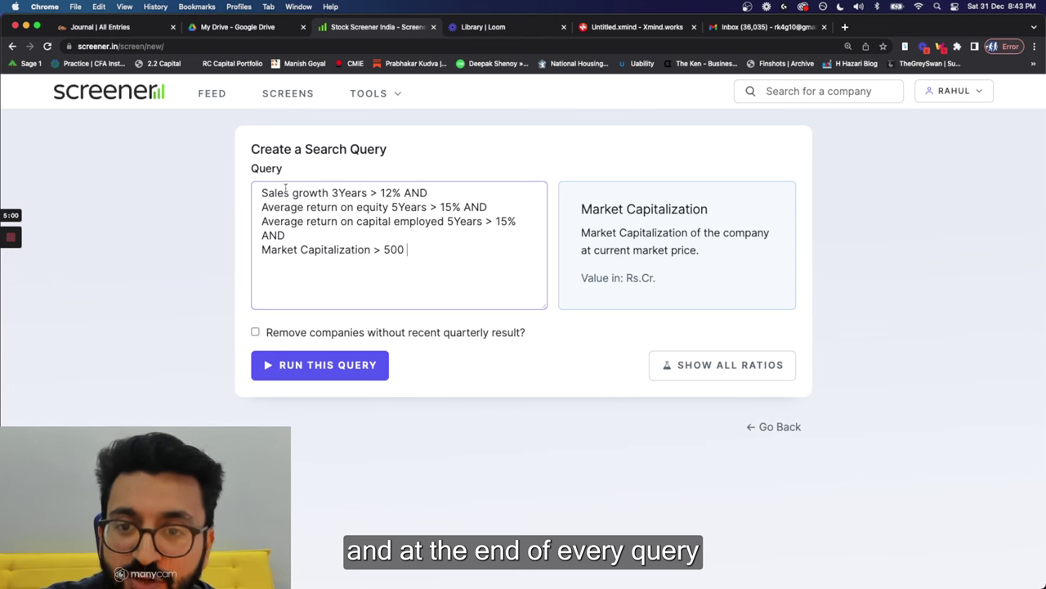
pyautogui.click(312, 366)
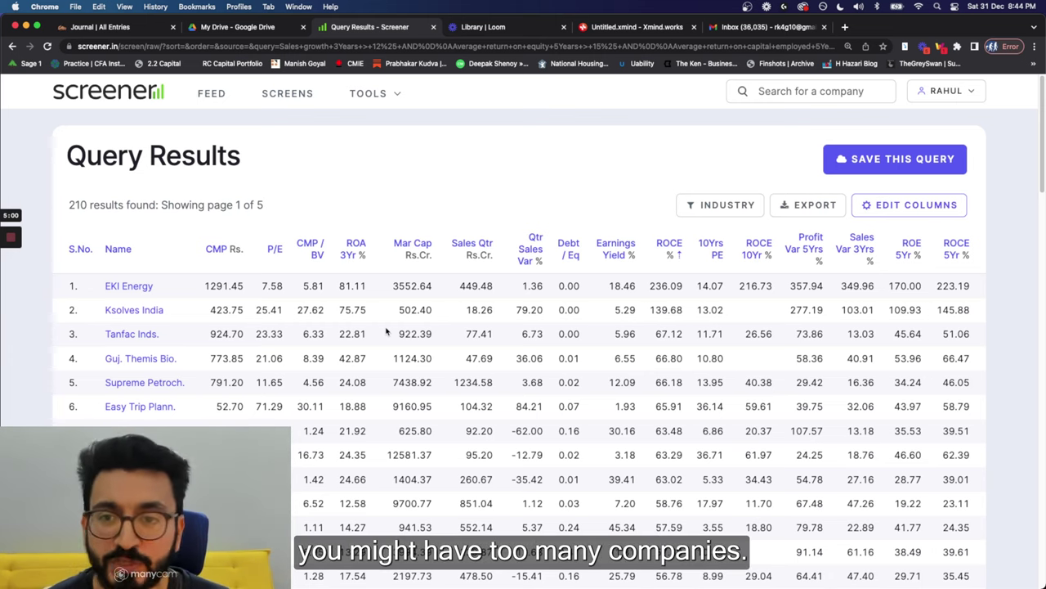
# Step: Scroll through the 210 results and place the cursor at the end of the query
pyautogui.scroll(-15, 238, 400)
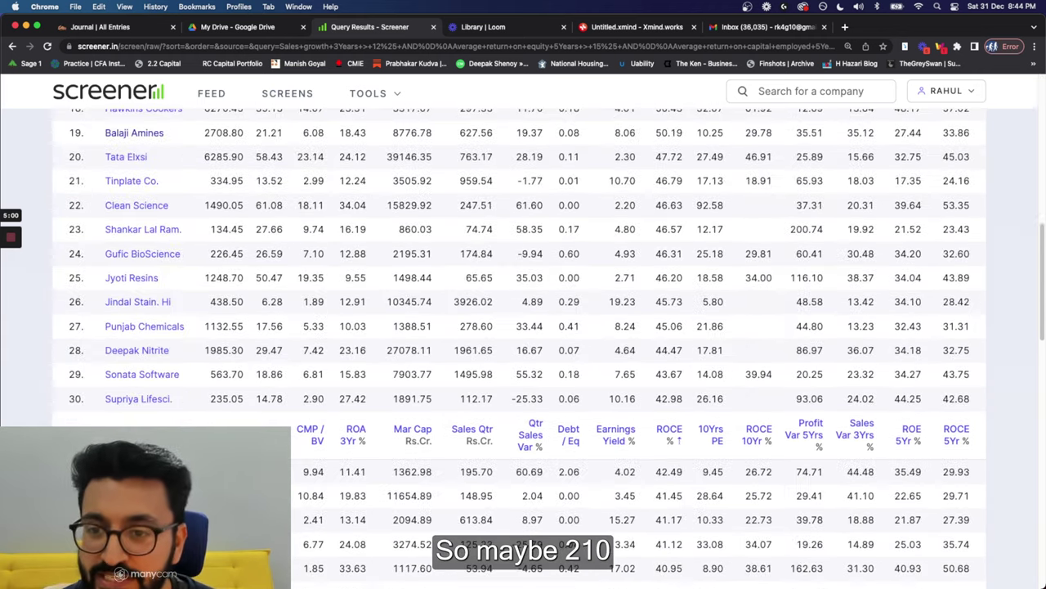
pyautogui.scroll(15, 599, 204)
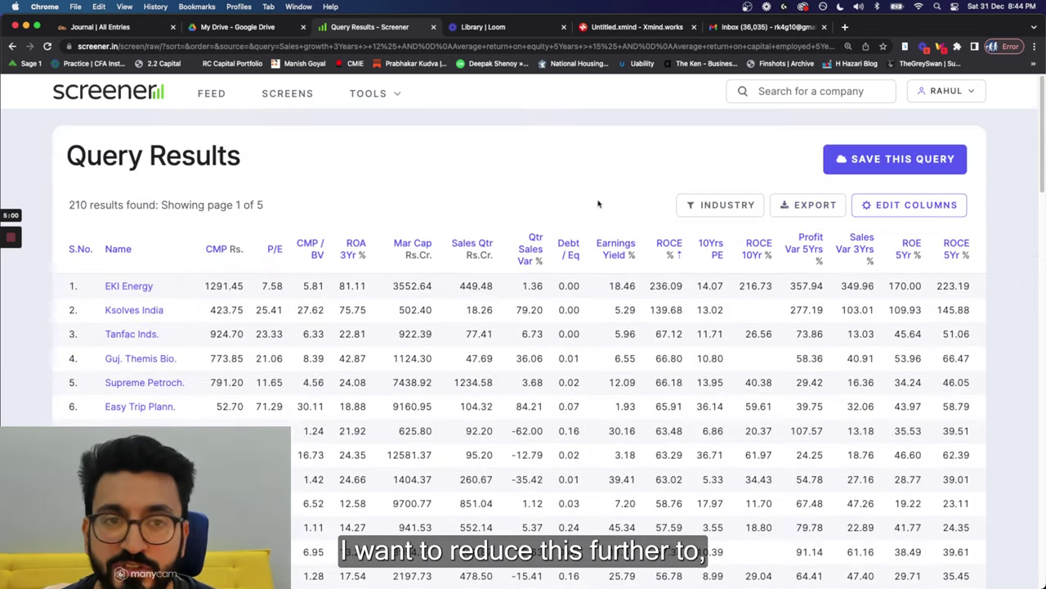
pyautogui.scroll(-20, 823, 161)
pyautogui.click(237, 162)
# Step: Append AND Debt to equity < 0.5 to the query and rerun it
pyautogui.write('AND')
pyautogui.press('Return')
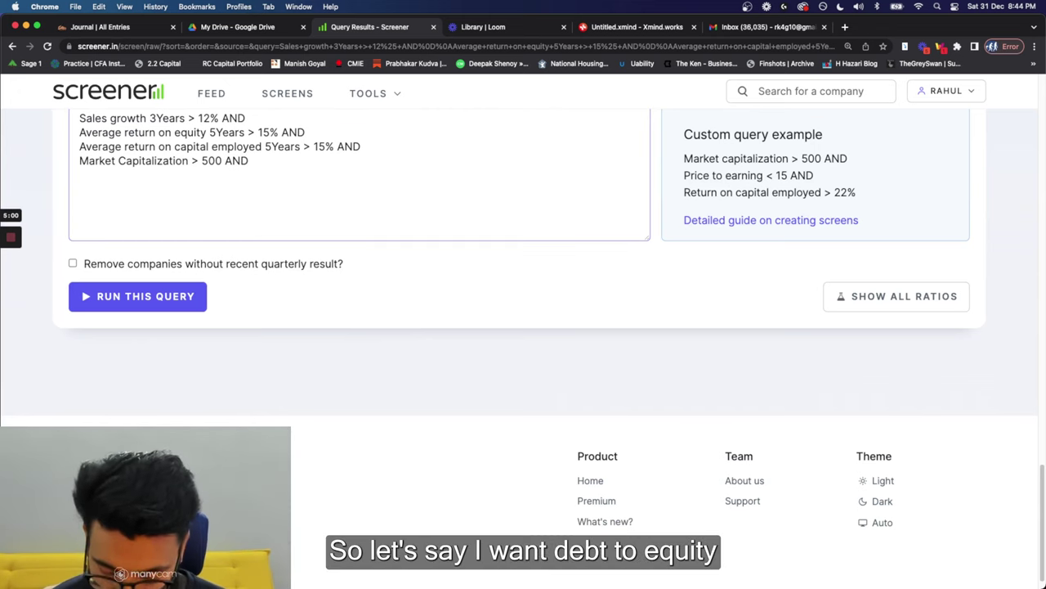
pyautogui.write('Debt')
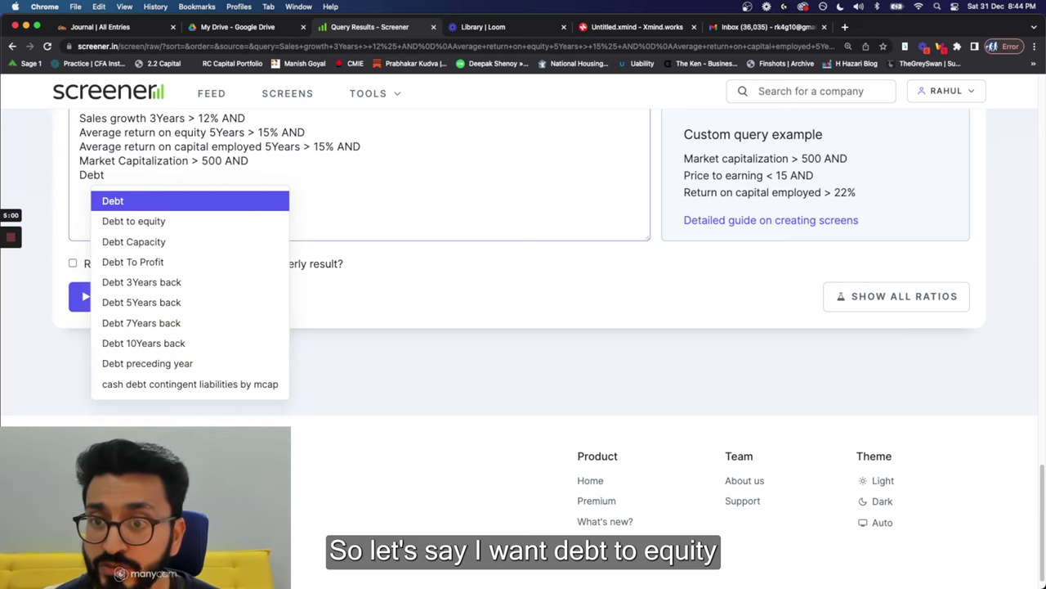
pyautogui.press('Down')
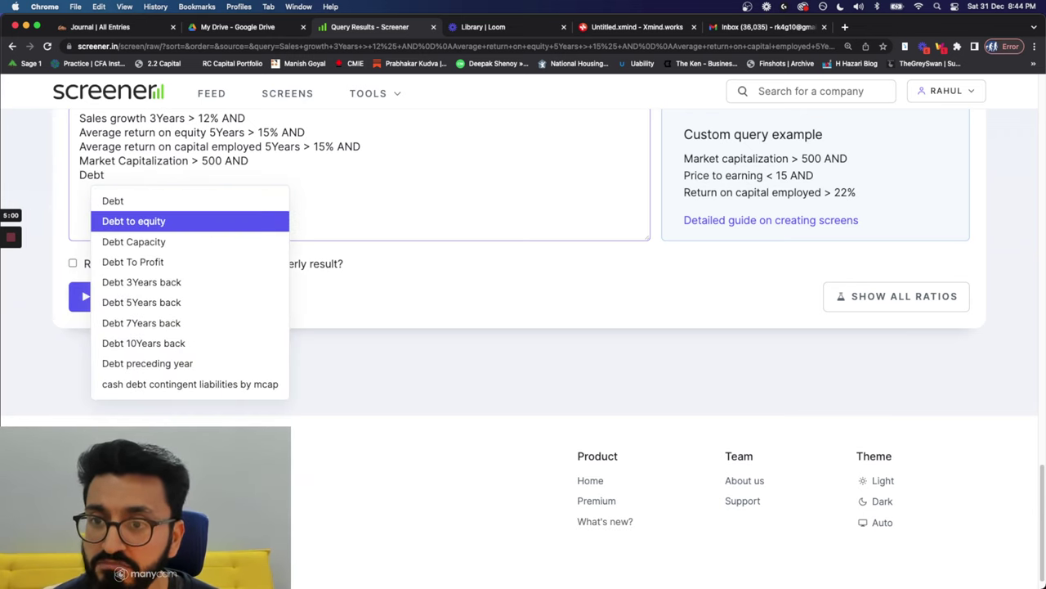
pyautogui.press('Return')
pyautogui.write('< 0.5')
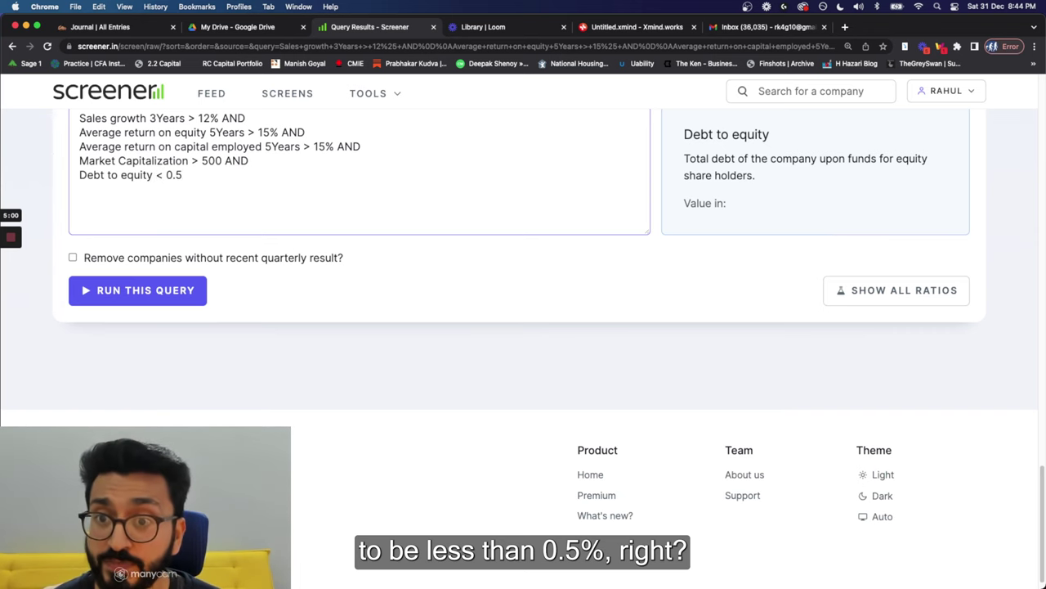
pyautogui.click(139, 293)
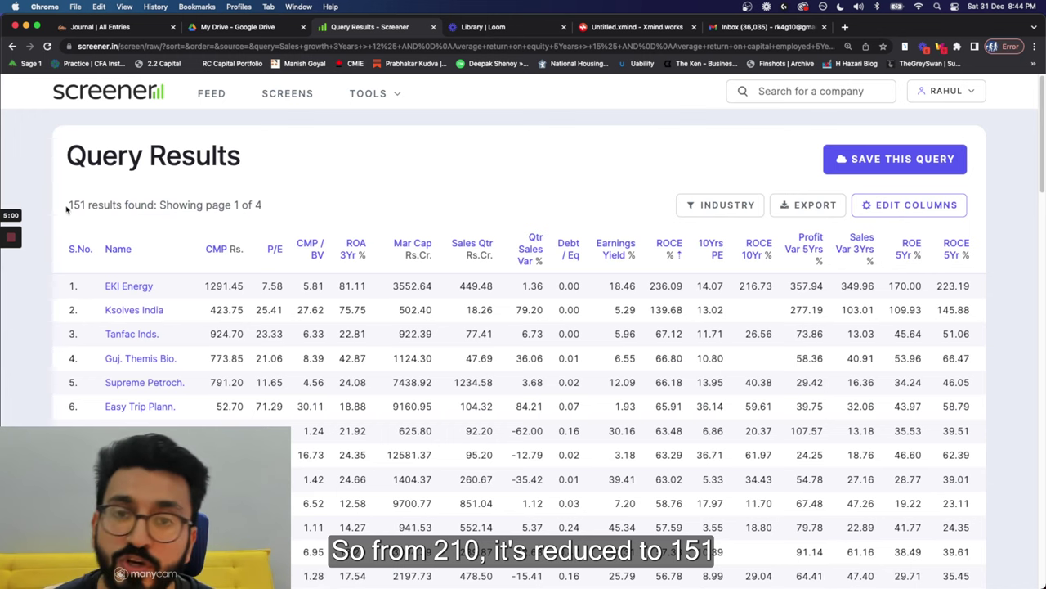
# Step: Scroll down to the query beneath the 151 results and click after its last condition
pyautogui.moveTo(70, 204); pyautogui.dragTo(162, 204)
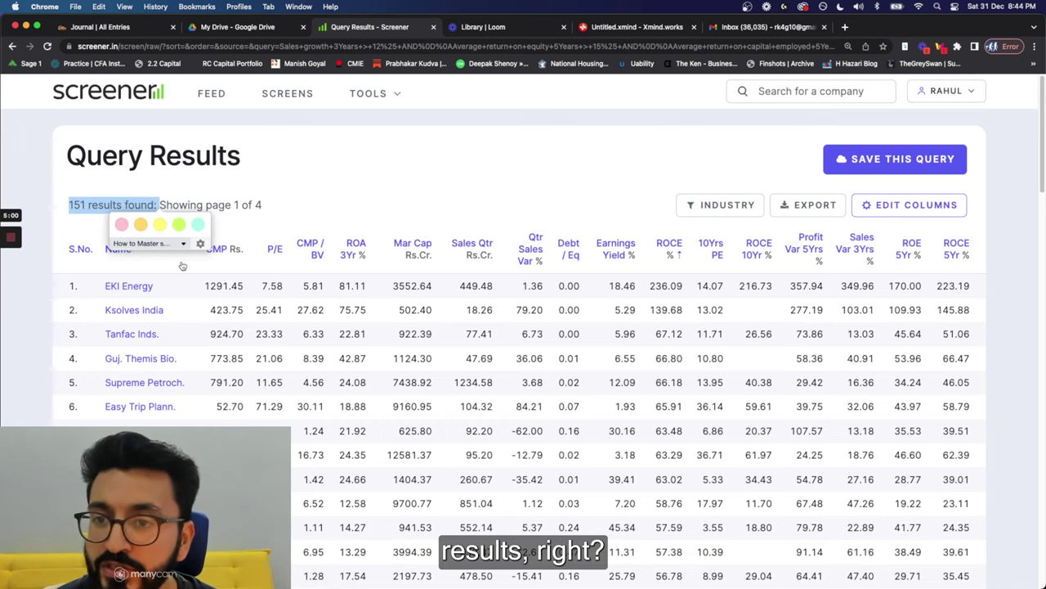
pyautogui.scroll(-4, 221, 327)
pyautogui.scroll(-20, 221, 327)
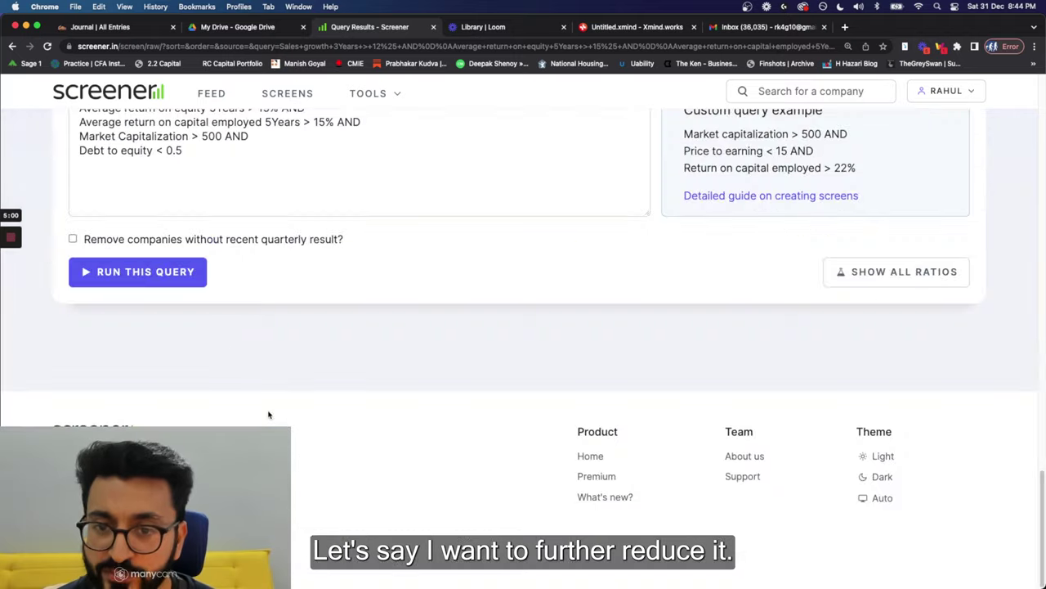
pyautogui.click(207, 160)
# Step: Append AND Promoter holding > 60% to the query and rerun it, leaving 69 companies
pyautogui.write('AND')
pyautogui.press('Return')
pyautogui.scroll(2, 205, 199)
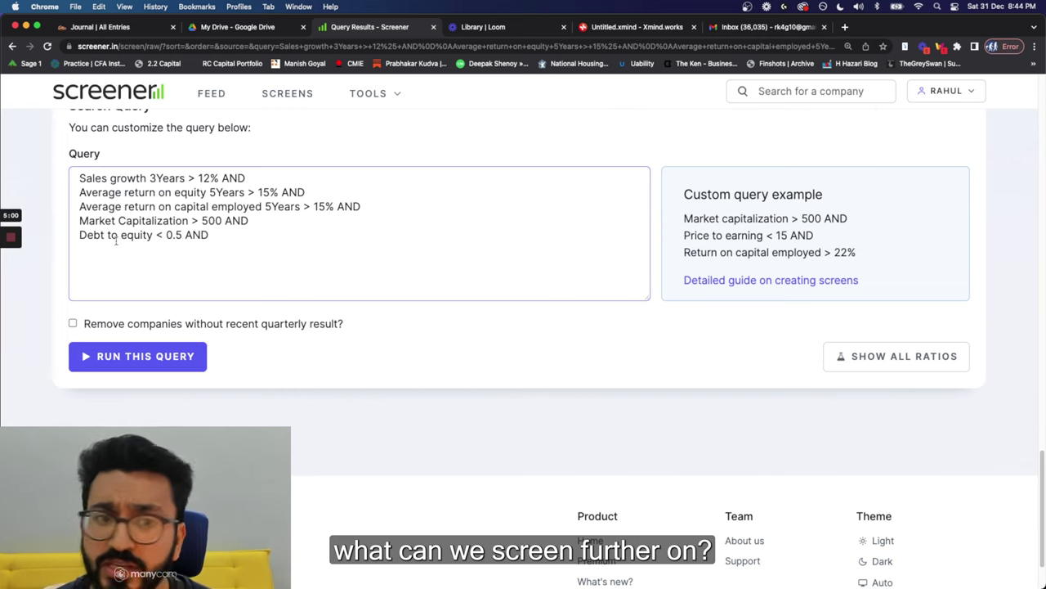
pyautogui.write('Promo')
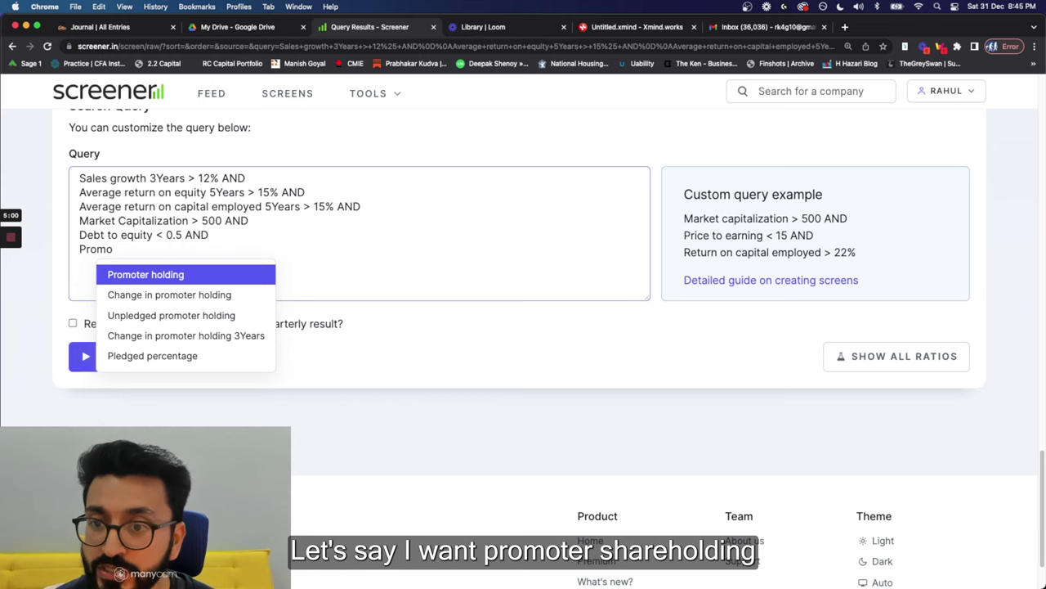
pyautogui.press('Return')
pyautogui.write('> 50')
pyautogui.press('BackSpace')
pyautogui.press('BackSpace')
pyautogui.write('60% AND')
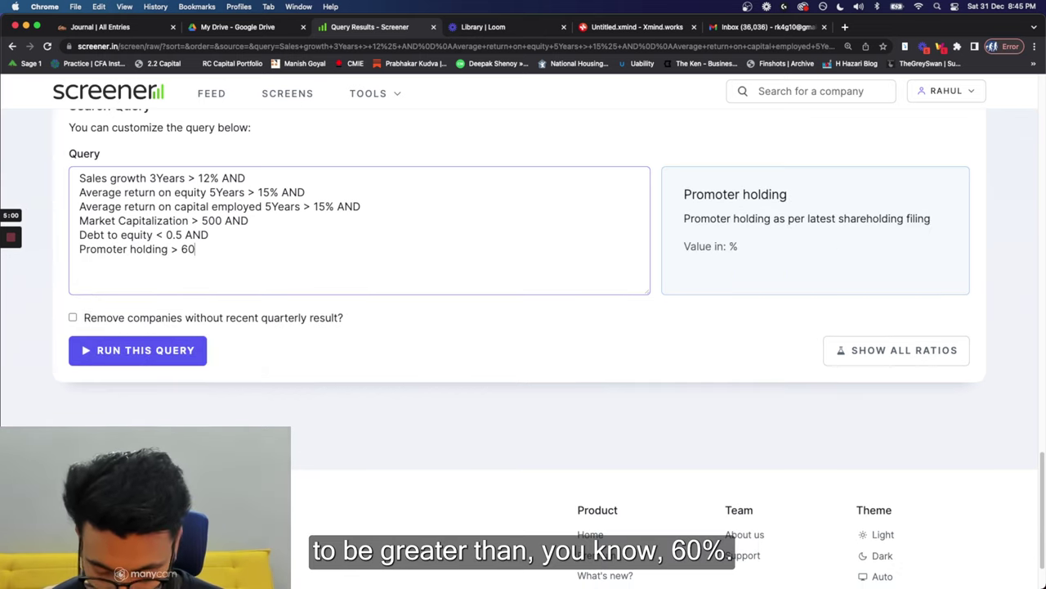
pyautogui.press('Return')
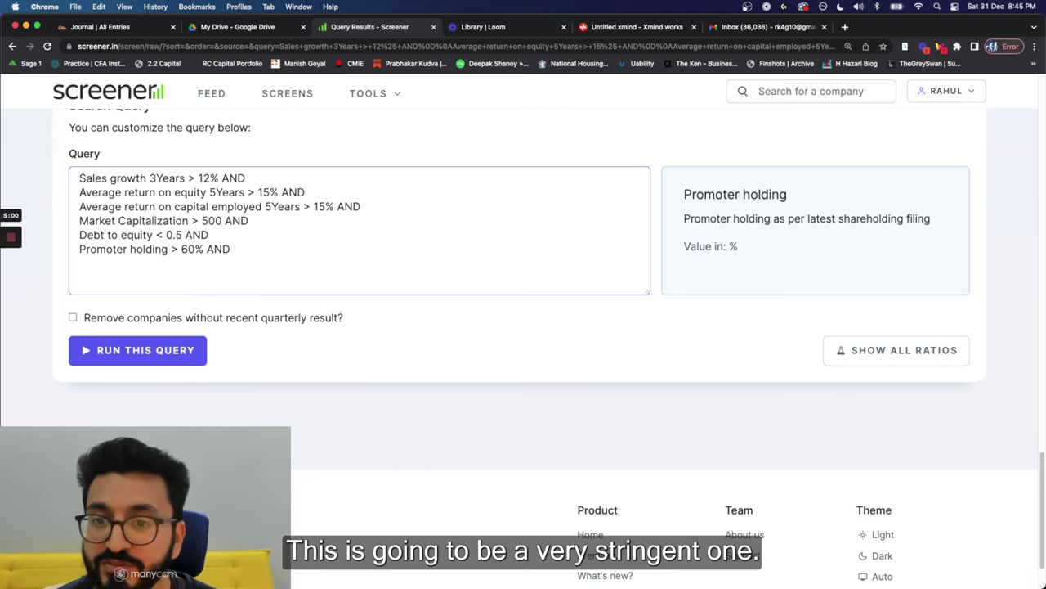
pyautogui.press('BackSpace')
pyautogui.press('BackSpace')
pyautogui.press('BackSpace')
pyautogui.press('BackSpace')
pyautogui.click(174, 351)
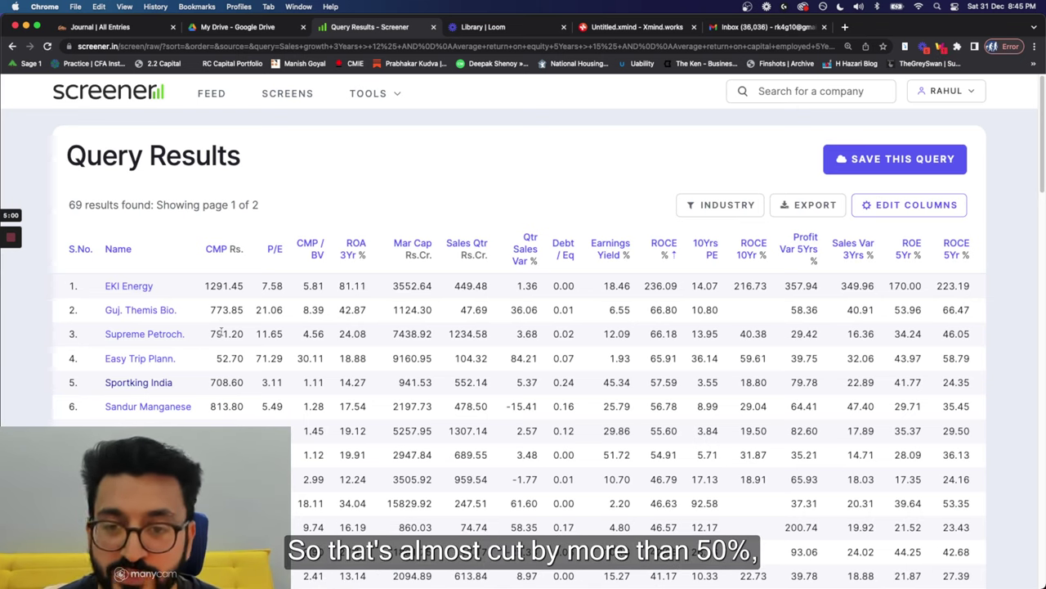
# Step: Scroll the 69 results and show the INDUSTRY breakdown
pyautogui.scroll(-2, 241, 410)
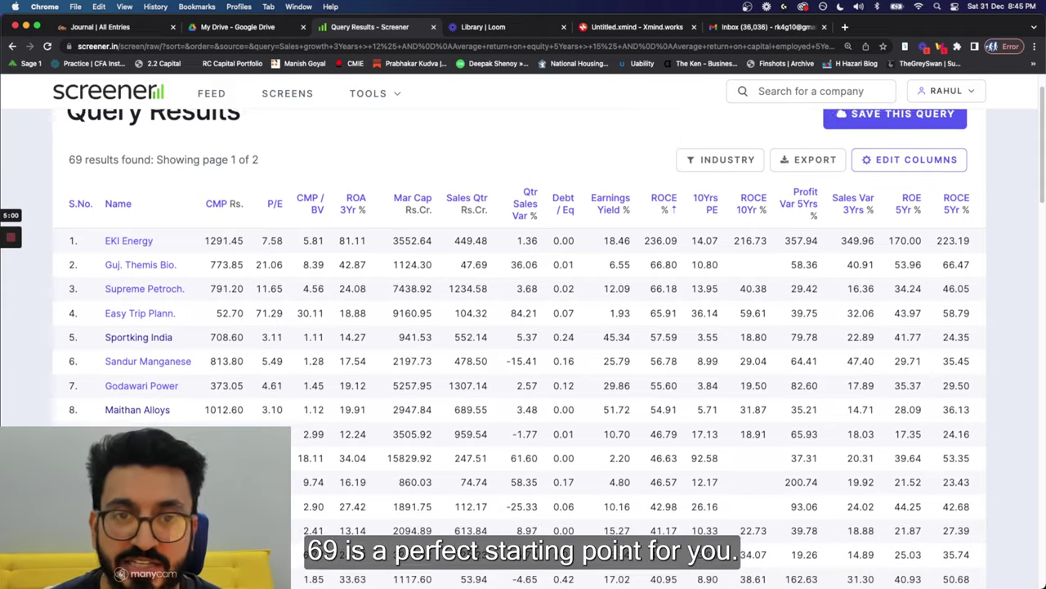
pyautogui.scroll(2, 524, 327)
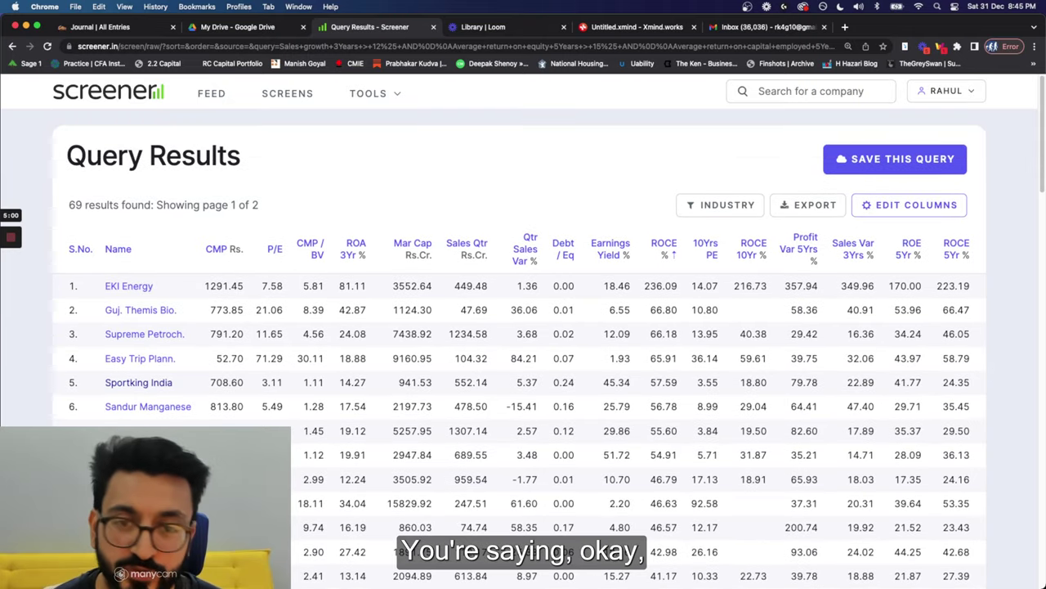
pyautogui.scroll(-1, 240, 419)
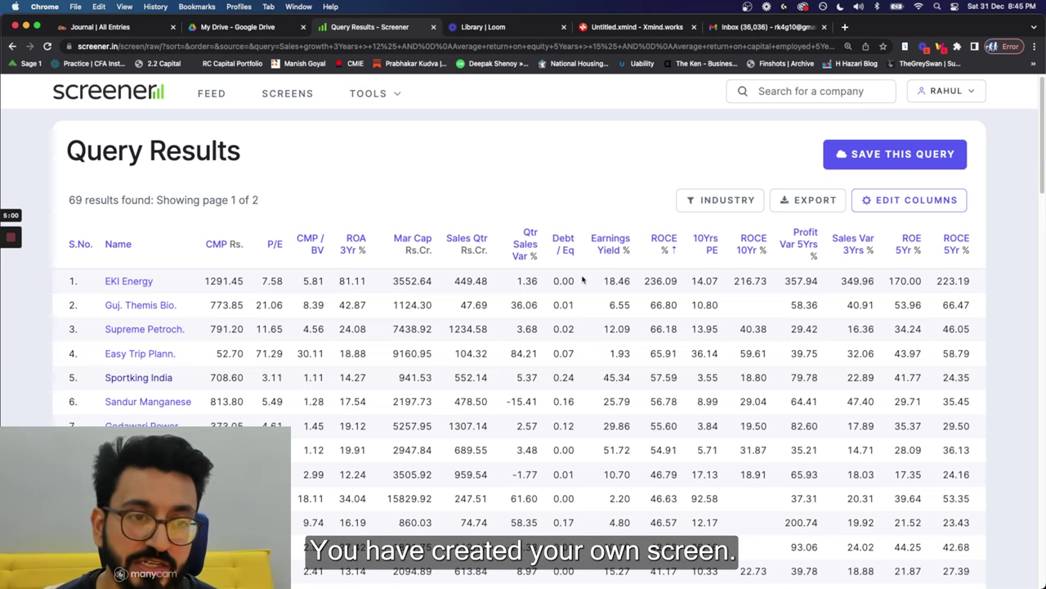
pyautogui.click(723, 199)
pyautogui.scroll(-2, 747, 304)
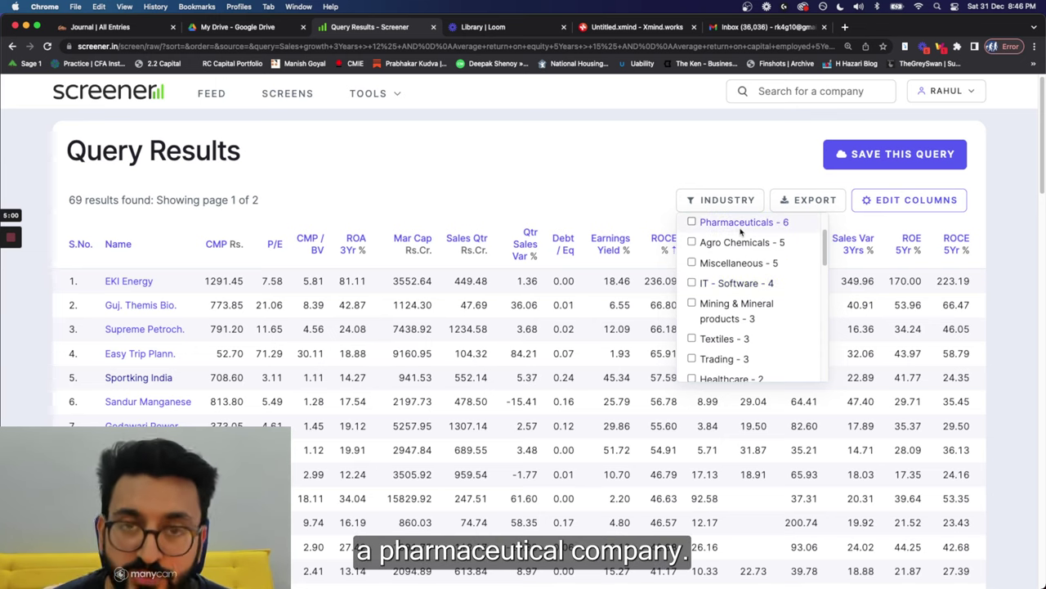
pyautogui.scroll(-5, 740, 263)
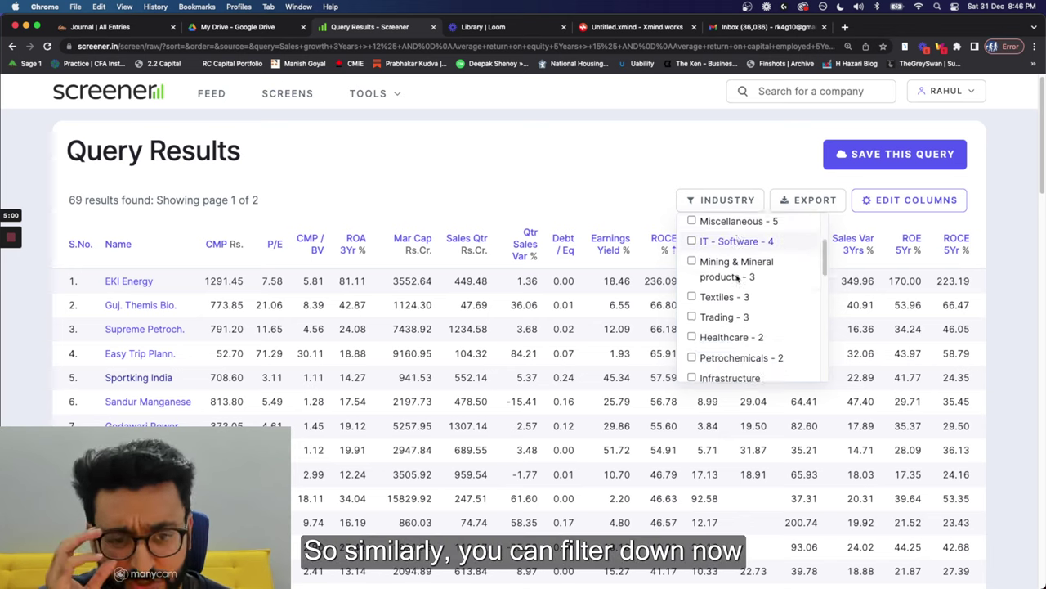
pyautogui.scroll(5, 738, 260)
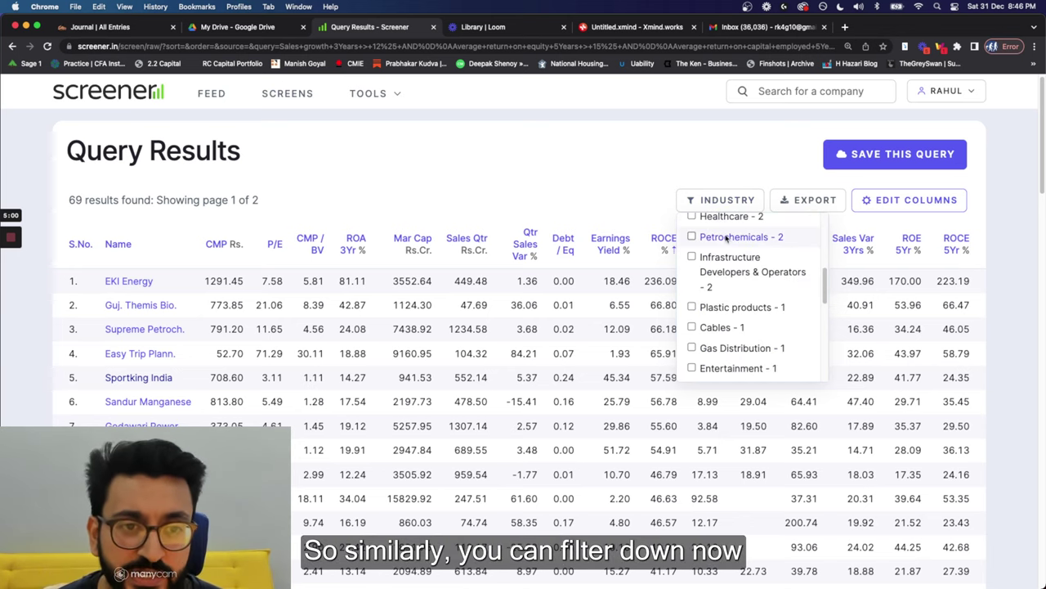
pyautogui.click(734, 256)
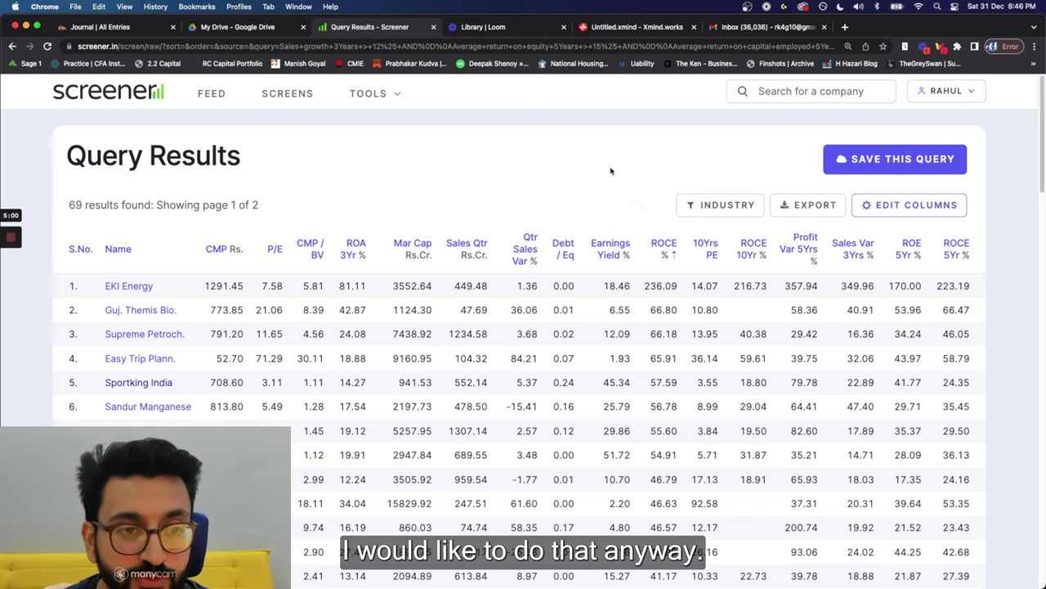
# Step: Try exporting the 69 companies, go back, and open Edit Columns
pyautogui.click(805, 207)
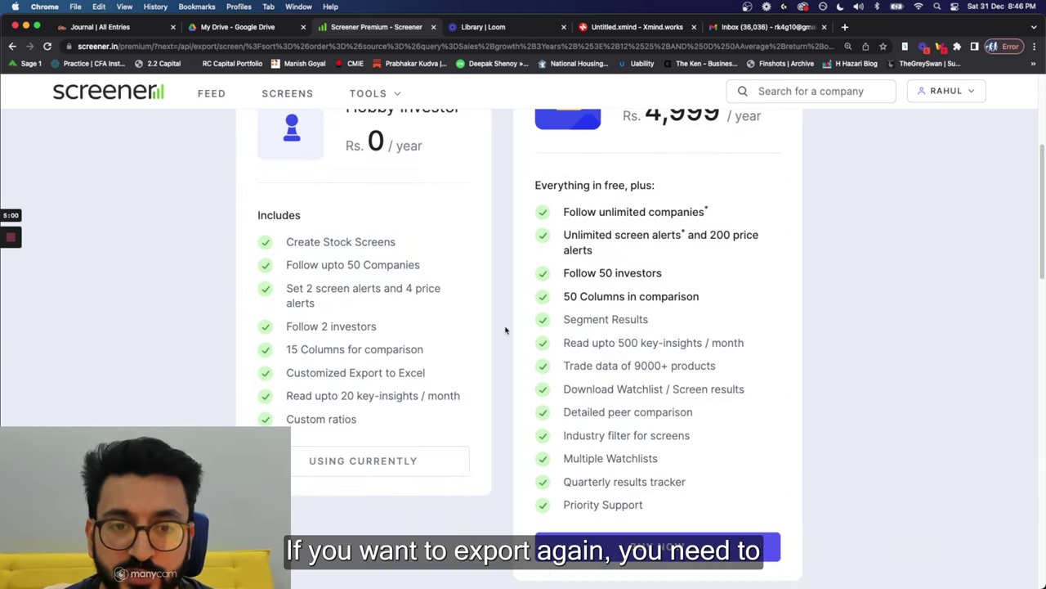
pyautogui.press('super+bracketleft')
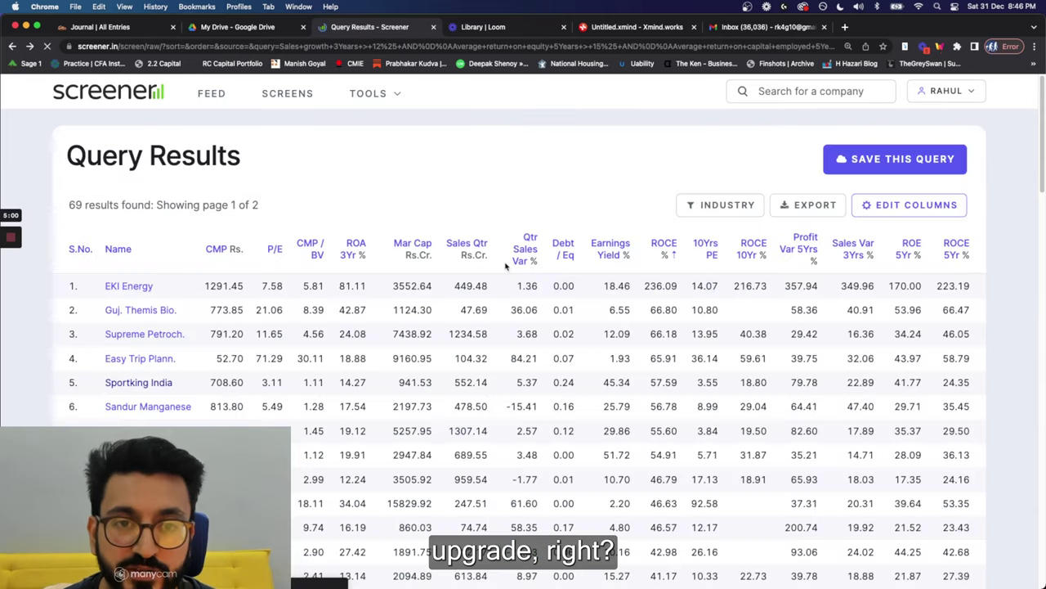
pyautogui.click(917, 205)
pyautogui.scroll(-3, 417, 392)
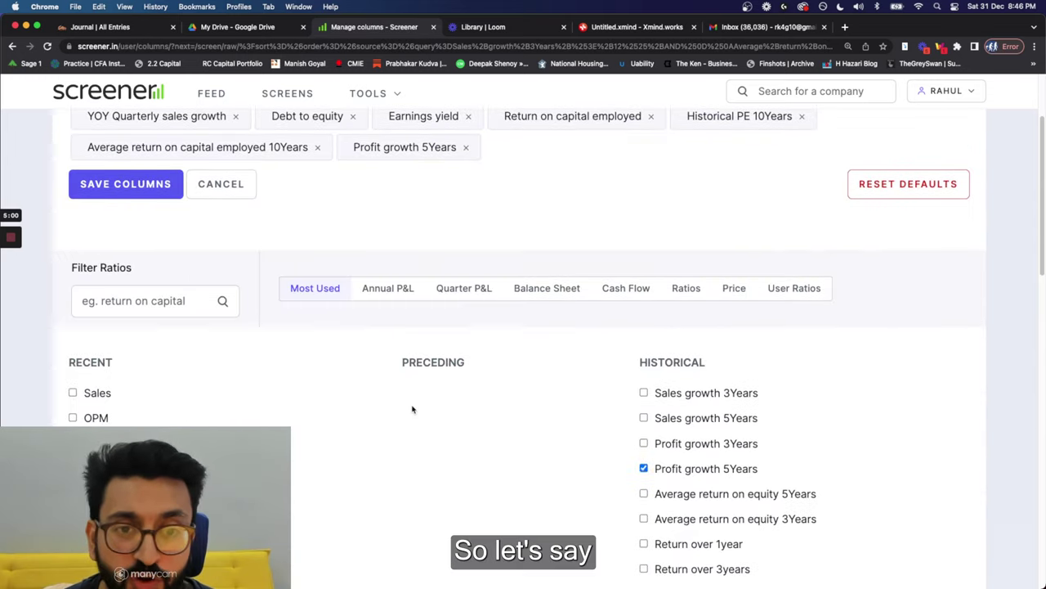
# Step: Browse the balance-sheet, cash-flow and most-used ratio lists in Manage columns
pyautogui.scroll(4, 431, 322)
pyautogui.scroll(-1, 431, 323)
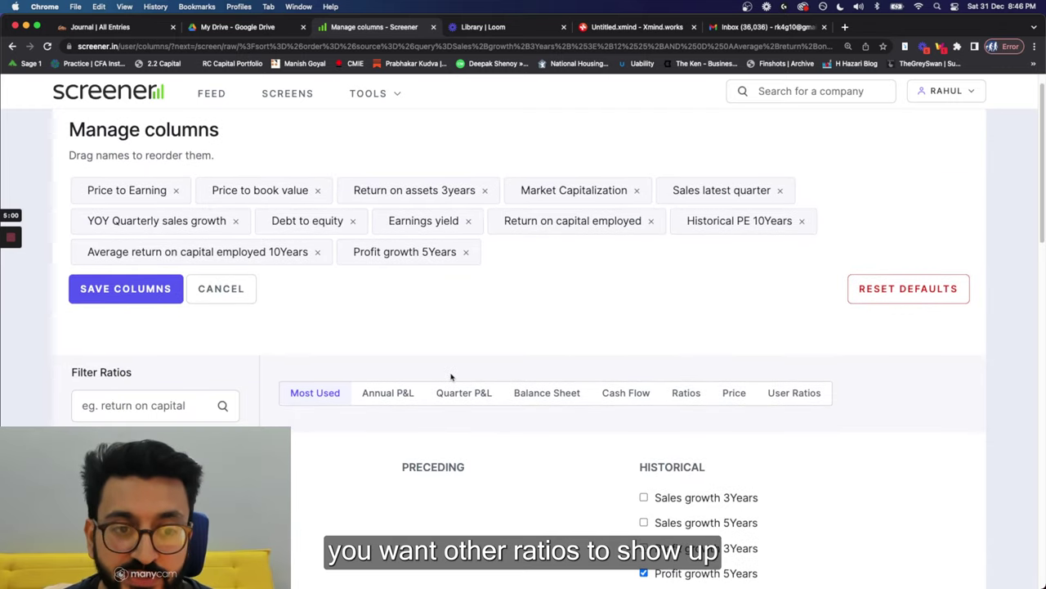
pyautogui.scroll(-5, 309, 408)
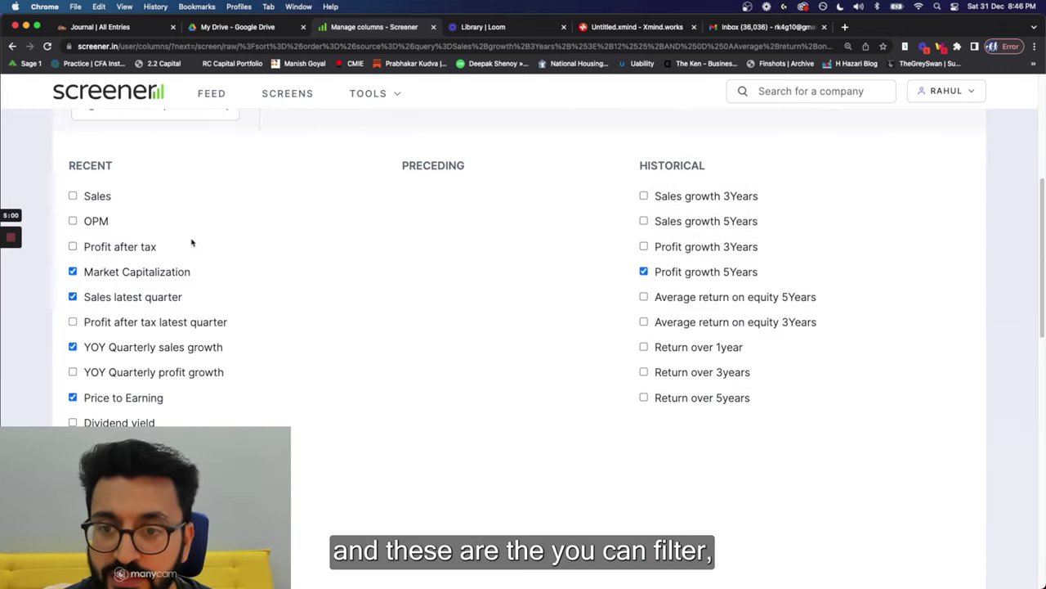
pyautogui.scroll(6, 192, 242)
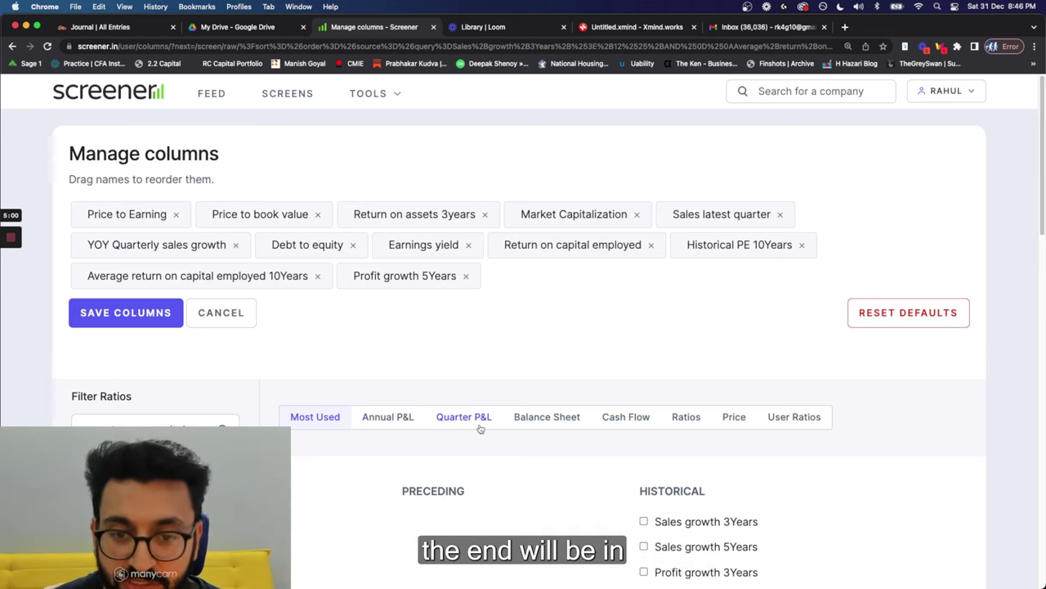
pyautogui.click(570, 426)
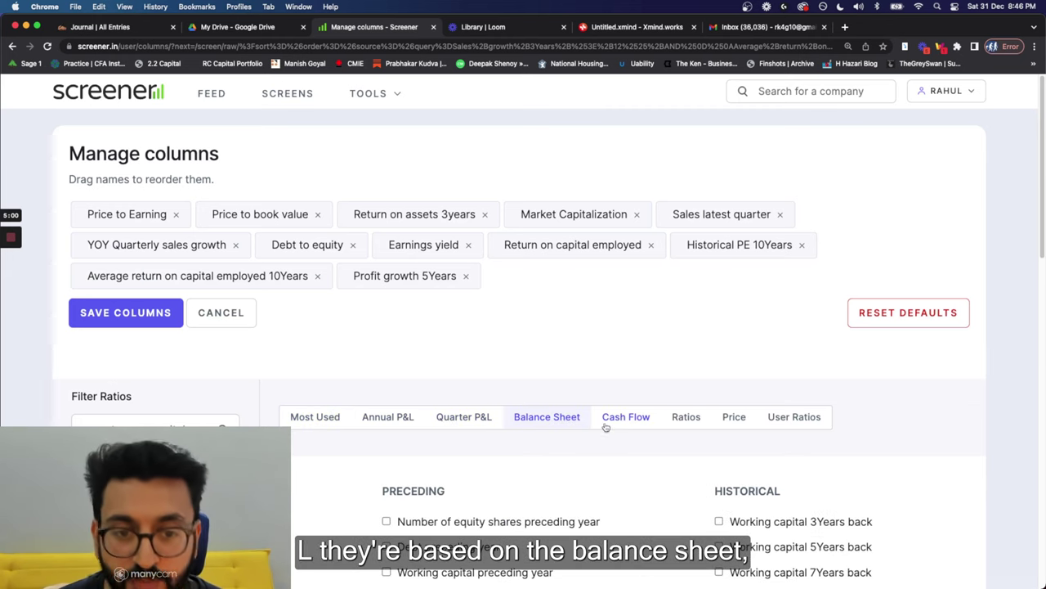
pyautogui.click(618, 422)
pyautogui.scroll(-1, 580, 459)
pyautogui.scroll(-3, 581, 458)
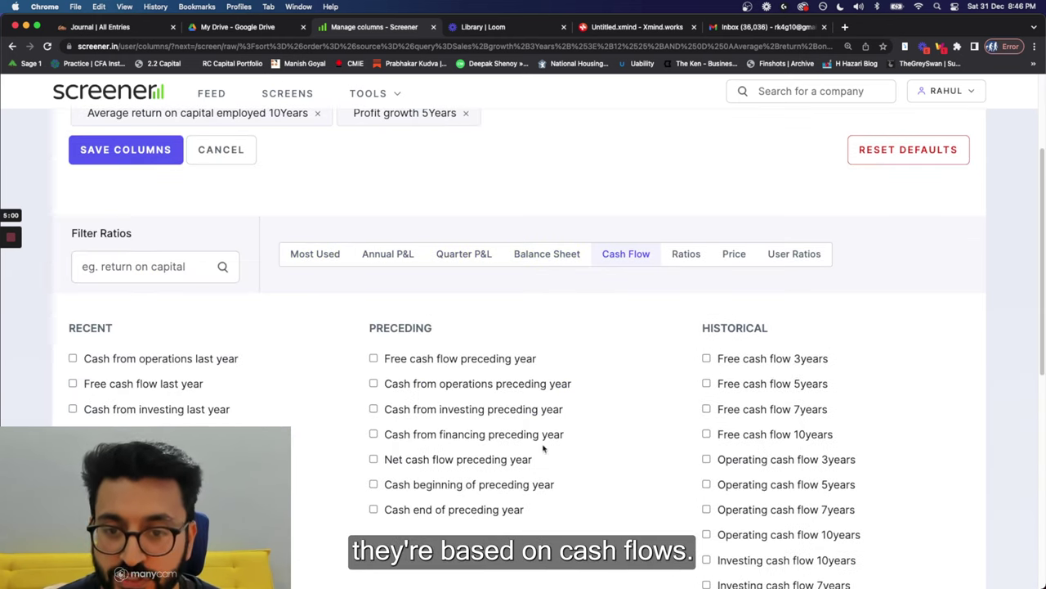
pyautogui.click(320, 254)
pyautogui.scroll(-1, 303, 327)
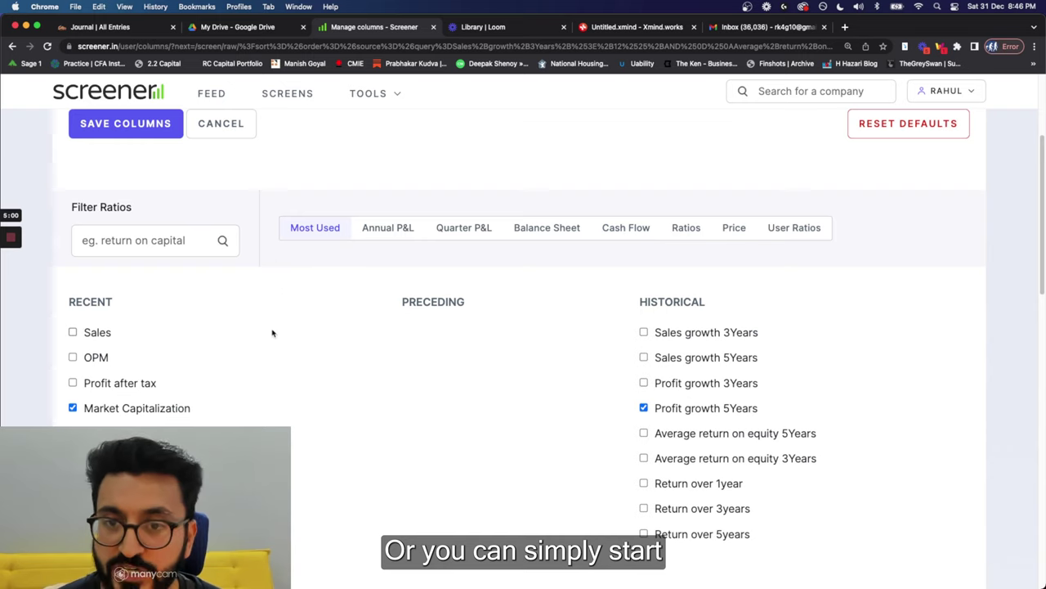
pyautogui.scroll(-2, 270, 331)
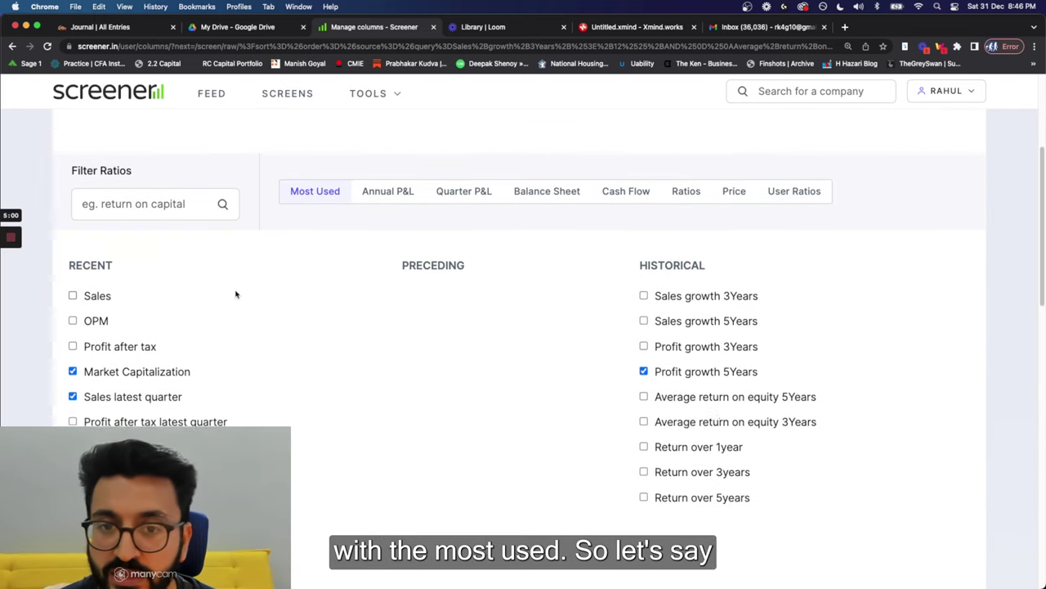
pyautogui.scroll(1, 236, 292)
# Step: Add Sales and Dividend yield columns, save the layout, and bring up the Save query form
pyautogui.click(72, 316)
pyautogui.scroll(-3, 329, 381)
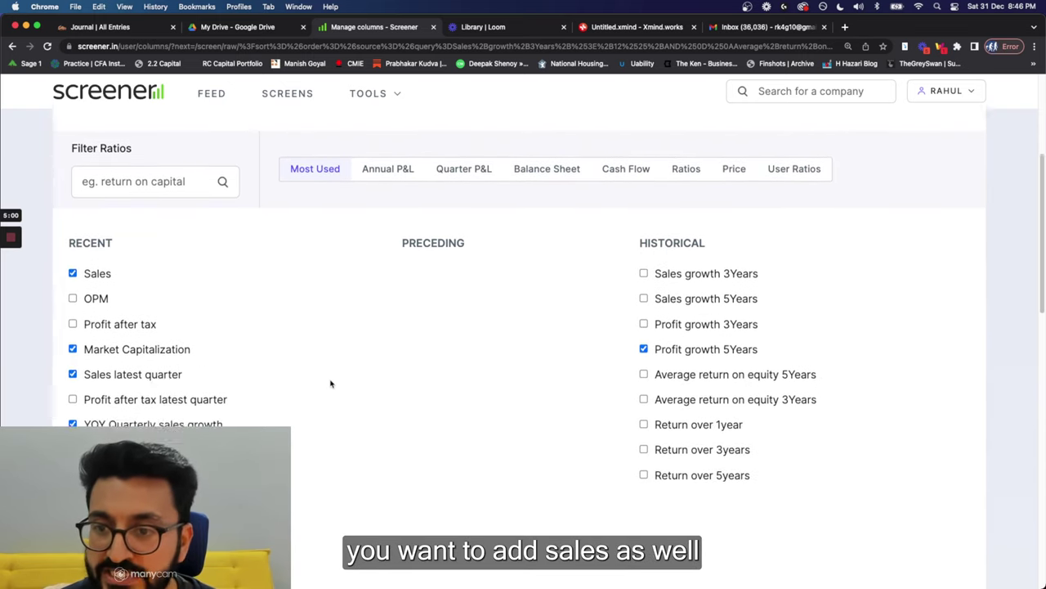
pyautogui.click(71, 411)
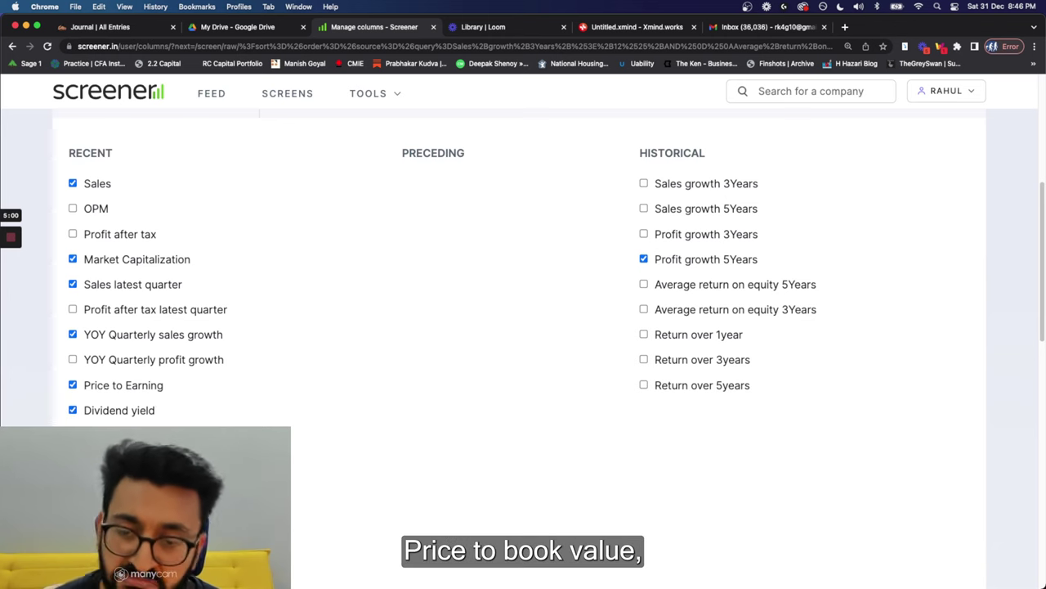
pyautogui.scroll(-5, 350, 402)
pyautogui.scroll(10, 360, 405)
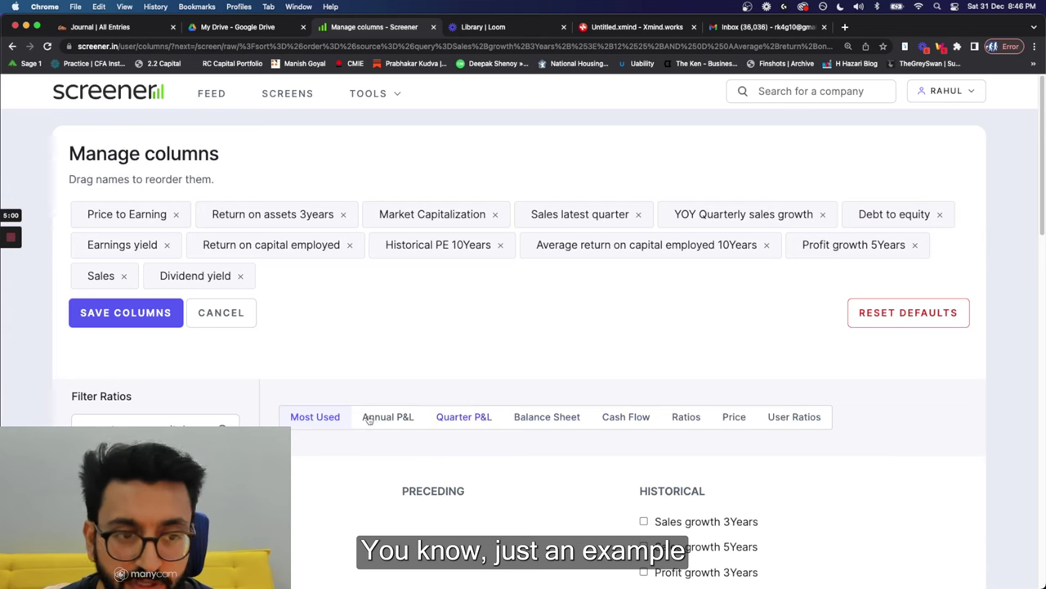
pyautogui.click(111, 313)
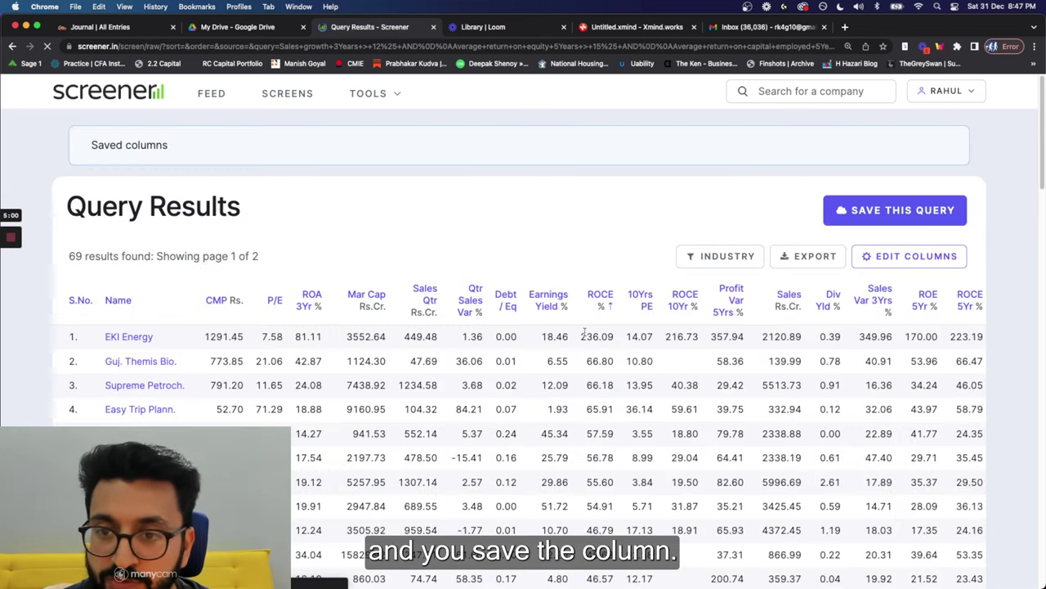
pyautogui.scroll(-1, 719, 303)
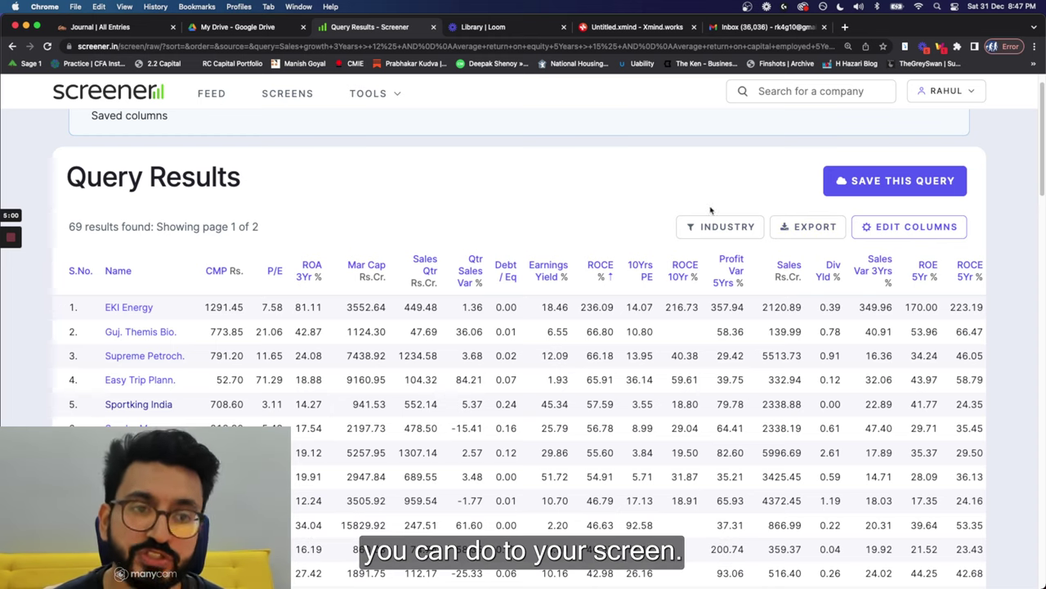
pyautogui.click(881, 189)
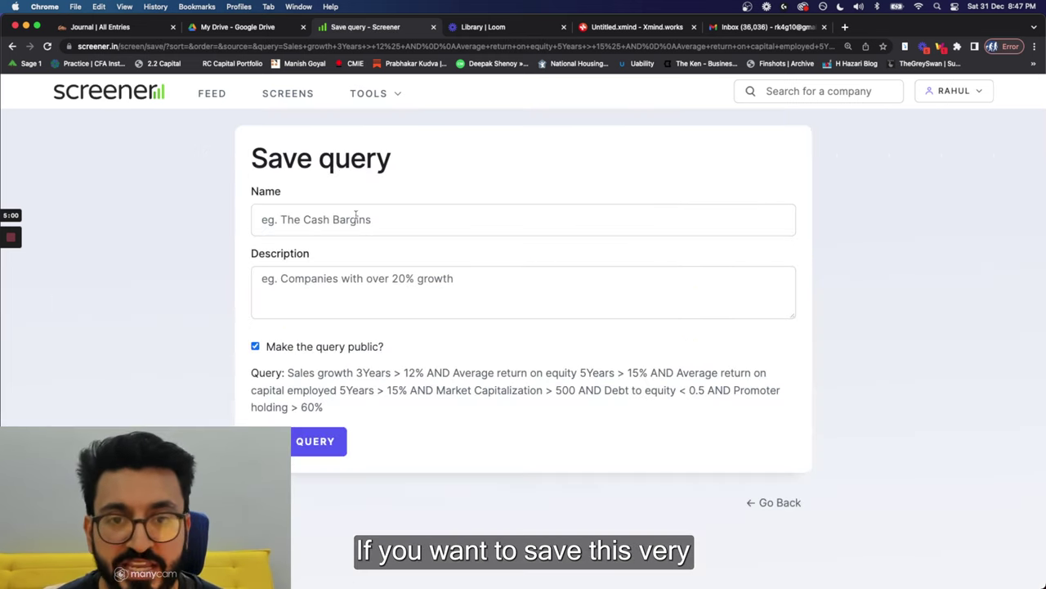
# Step: Name the screen 'First Principles Investment Academy'
pyautogui.click(356, 215)
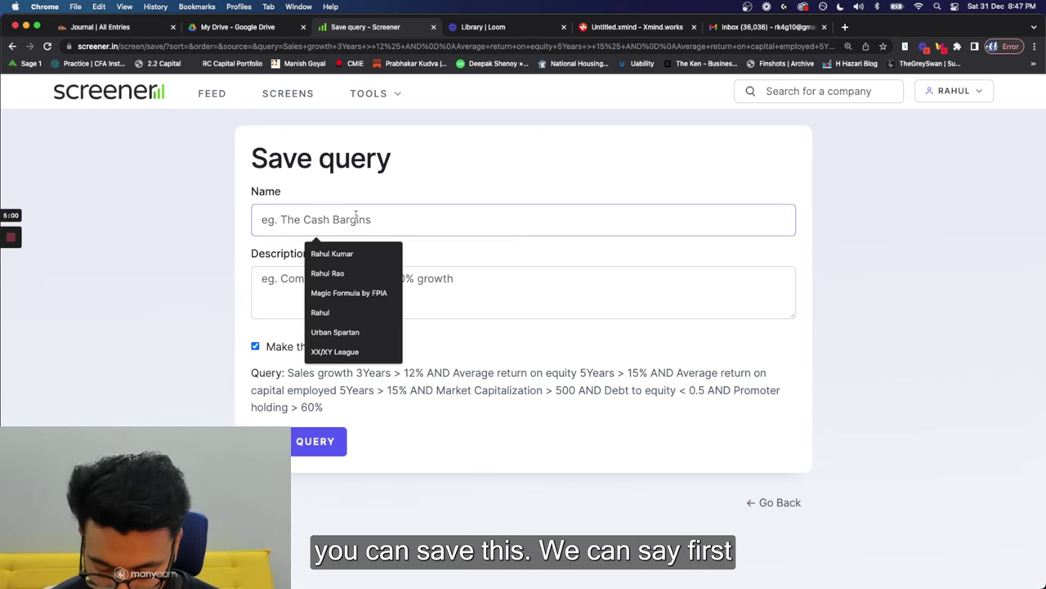
pyautogui.write('Firrst')
pyautogui.press('BackSpace')
pyautogui.press('BackSpace')
pyautogui.press('BackSpace')
pyautogui.press('BackSpace')
pyautogui.write('st Principles ')
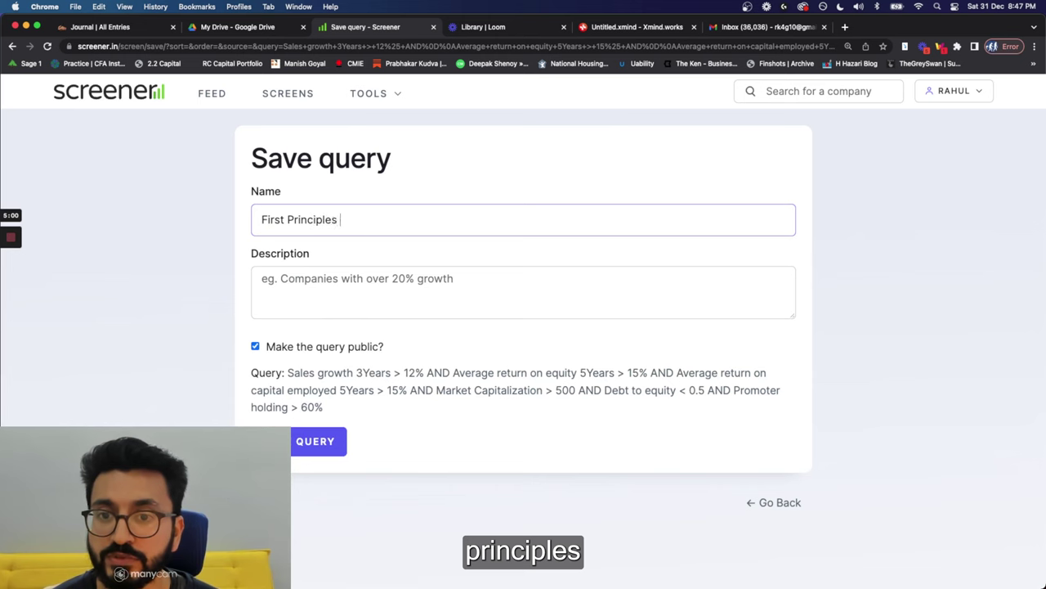
pyautogui.write('Investm')
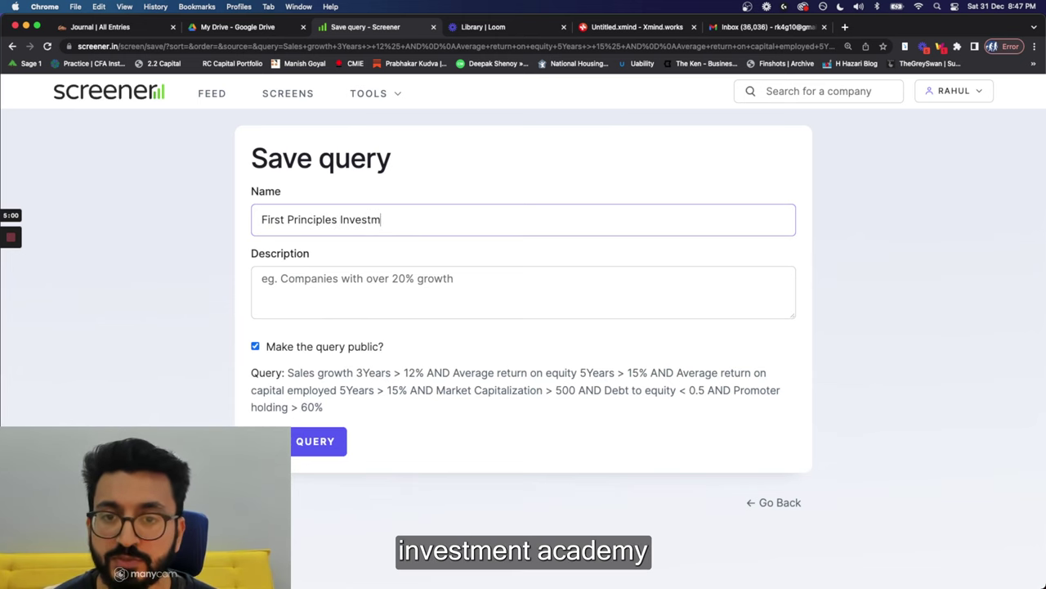
pyautogui.write('ent Academt')
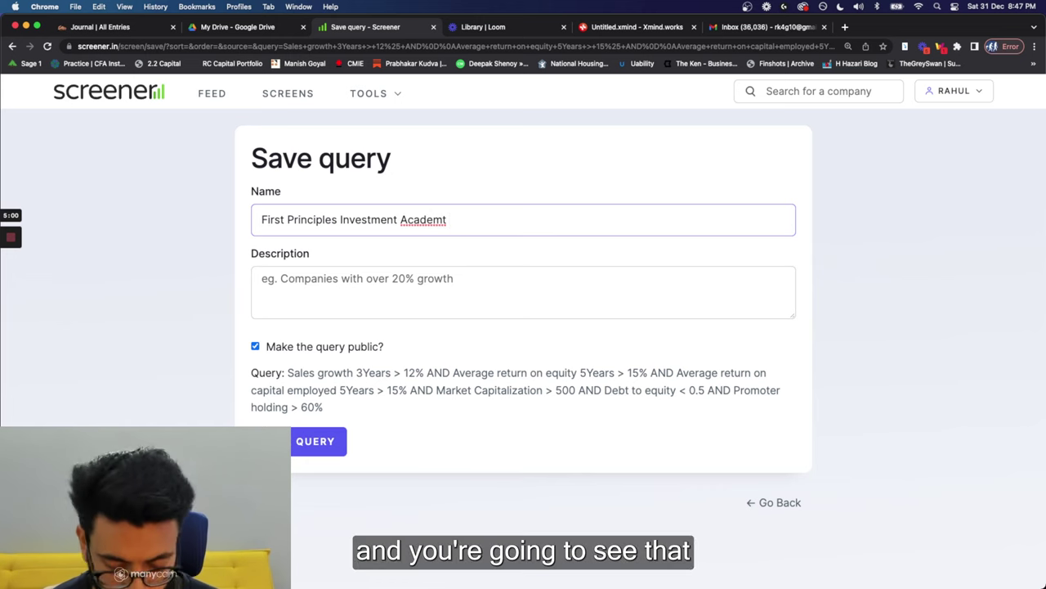
pyautogui.press('BackSpace')
pyautogui.write('y')
# Step: Give it the description 'Hello', save the query, then switch to the Xmind and Loom tabs
pyautogui.click(315, 299)
pyautogui.click(294, 451)
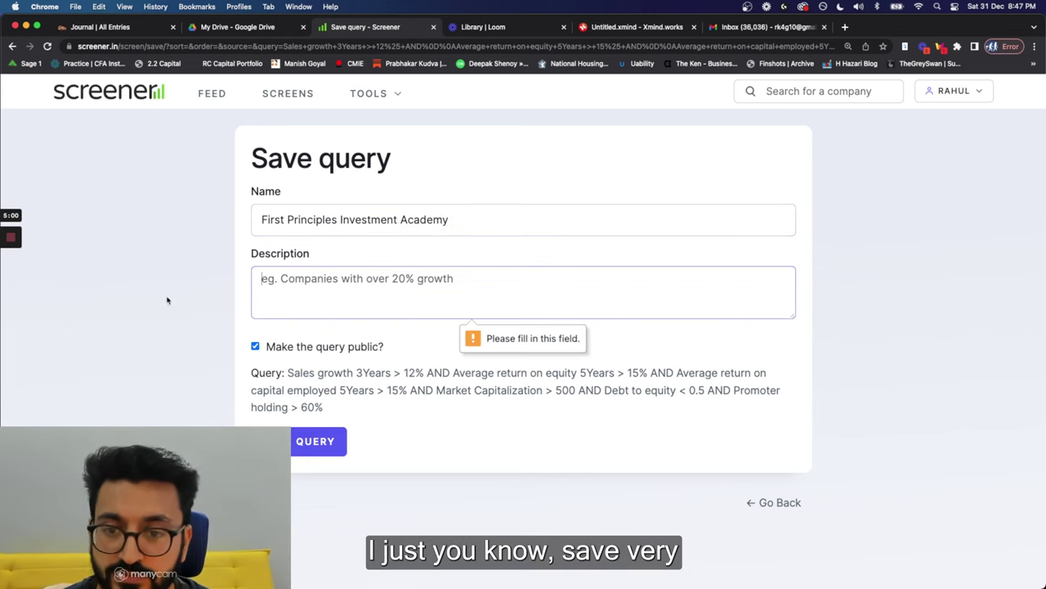
pyautogui.write('Hello')
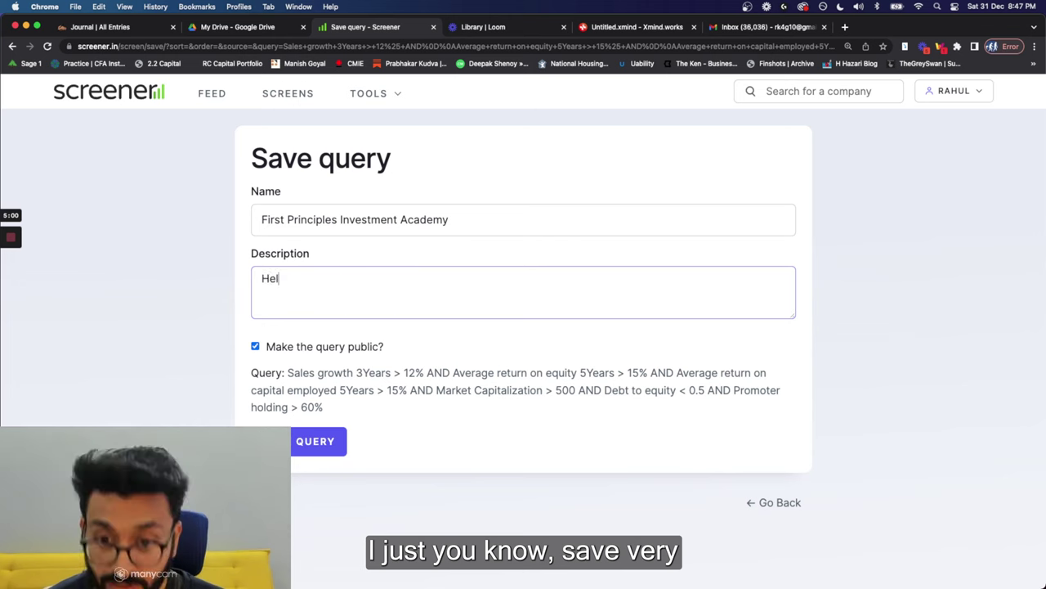
pyautogui.click(317, 446)
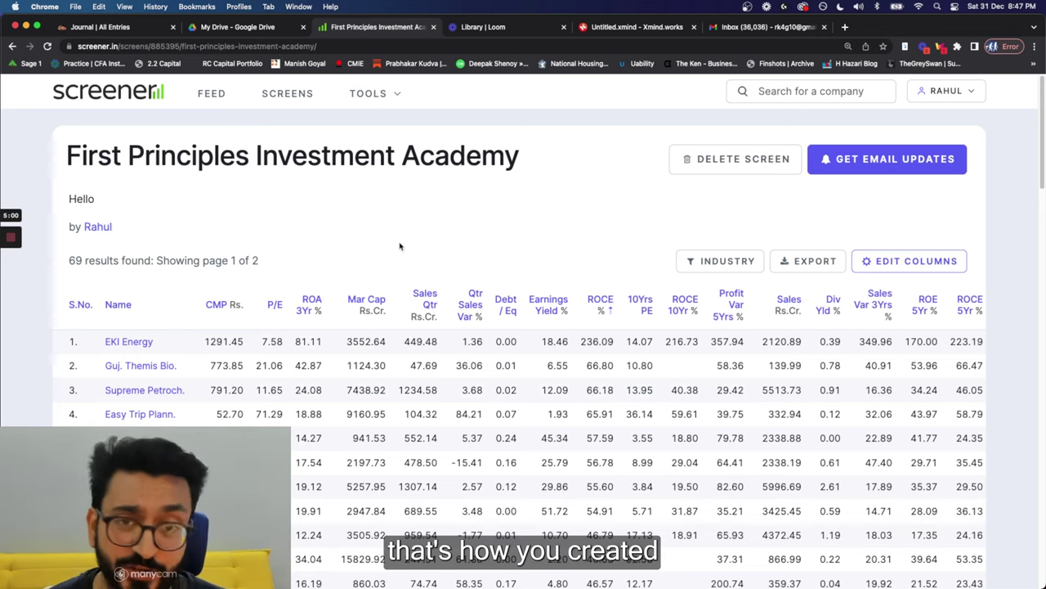
pyautogui.click(617, 29)
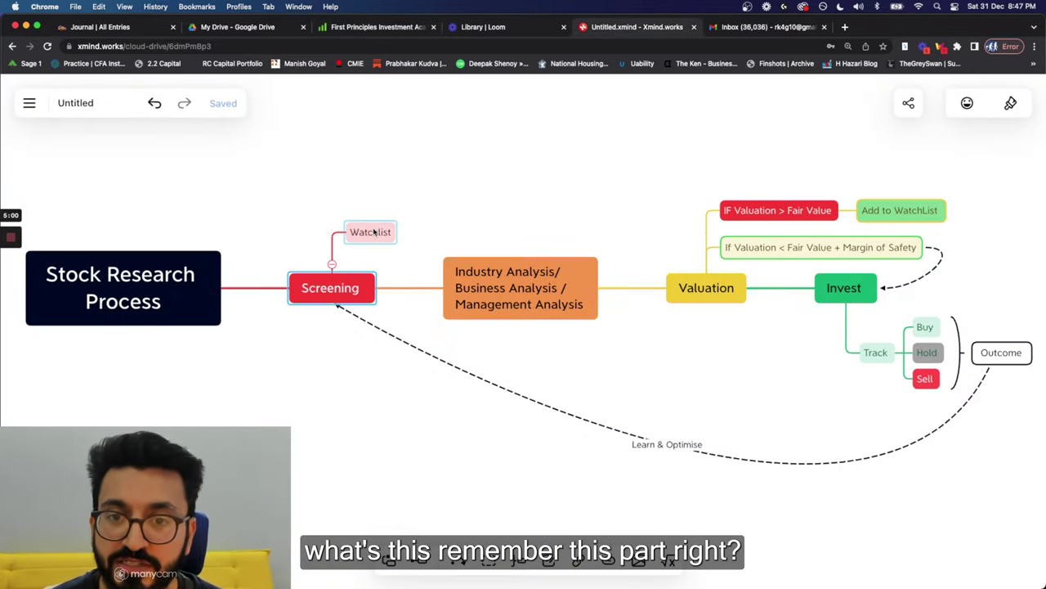
pyautogui.click(507, 29)
# Step: Switch back to the saved First Principles Investment Academy screen results in Screener.in
pyautogui.click(393, 31)
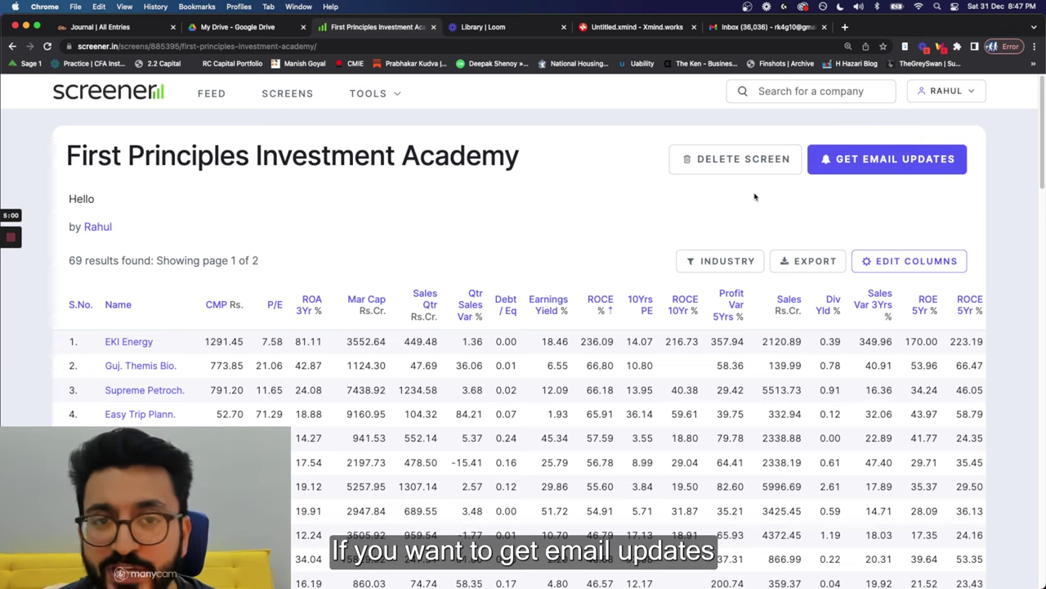
# Step: Turn on email updates for the screen, then disable its alerts under Settings > Email Alerts
pyautogui.click(842, 161)
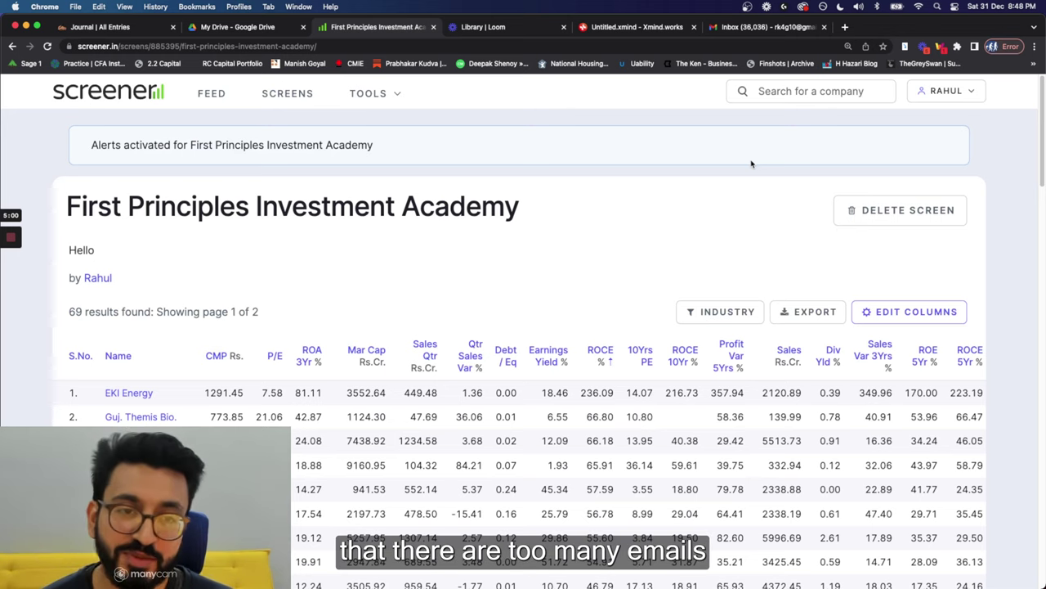
pyautogui.click(930, 90)
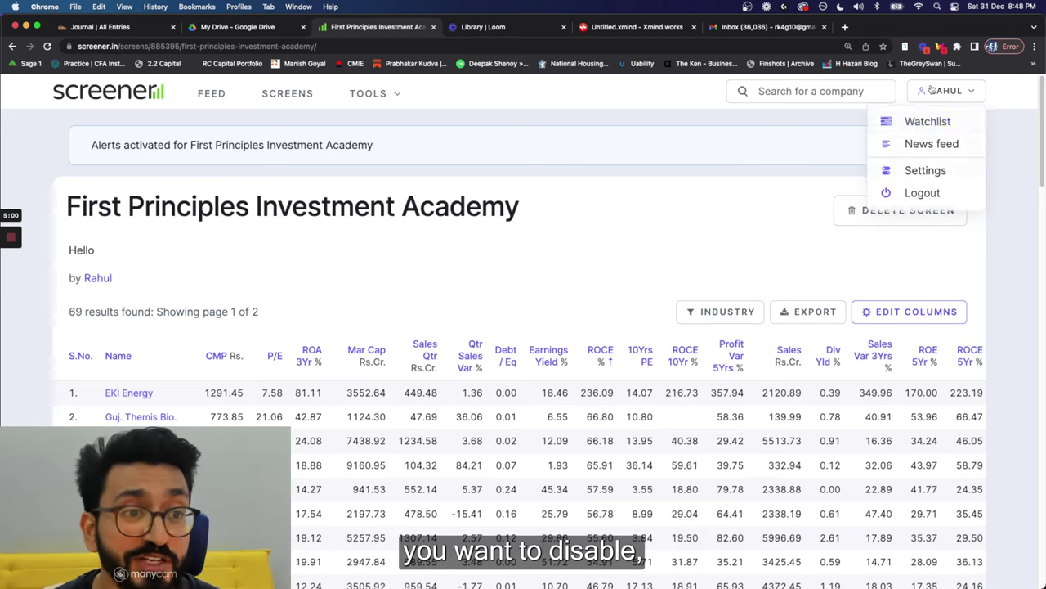
pyautogui.click(914, 170)
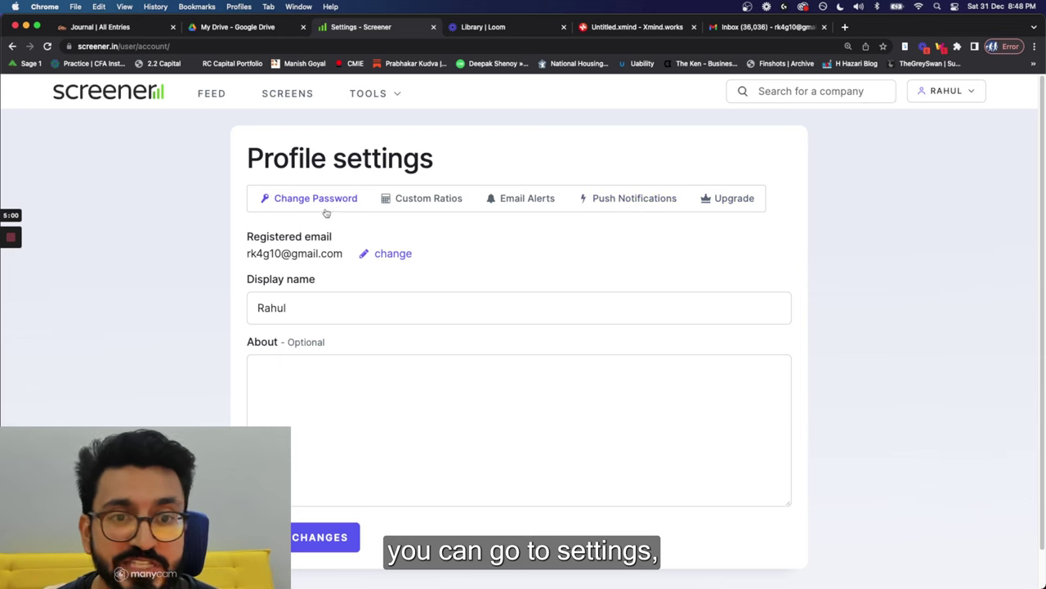
pyautogui.click(528, 203)
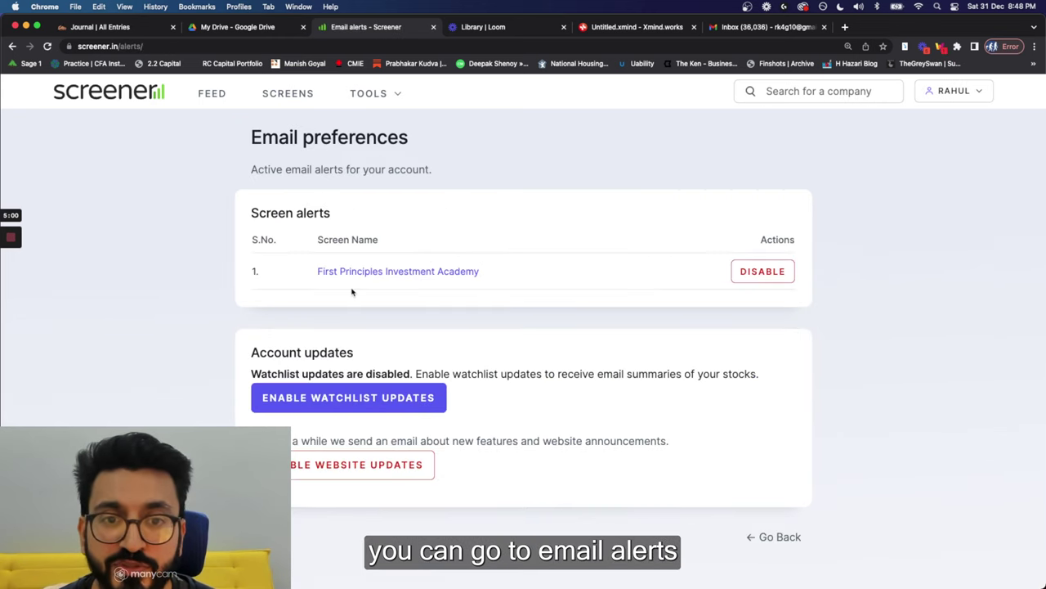
pyautogui.click(740, 272)
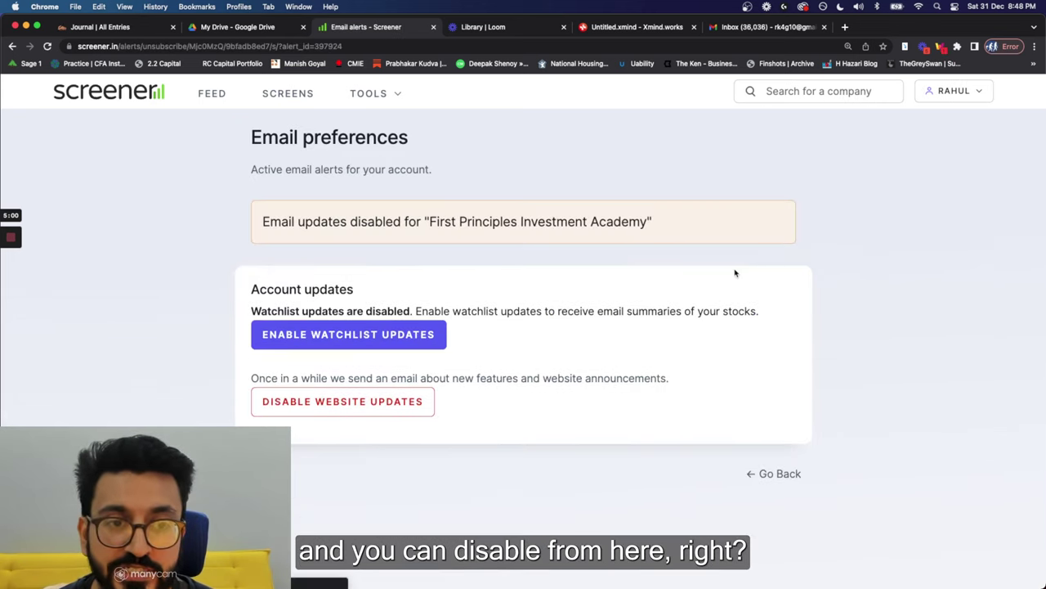
# Step: Enable watchlist email updates in the Email Alerts settings
pyautogui.click(951, 91)
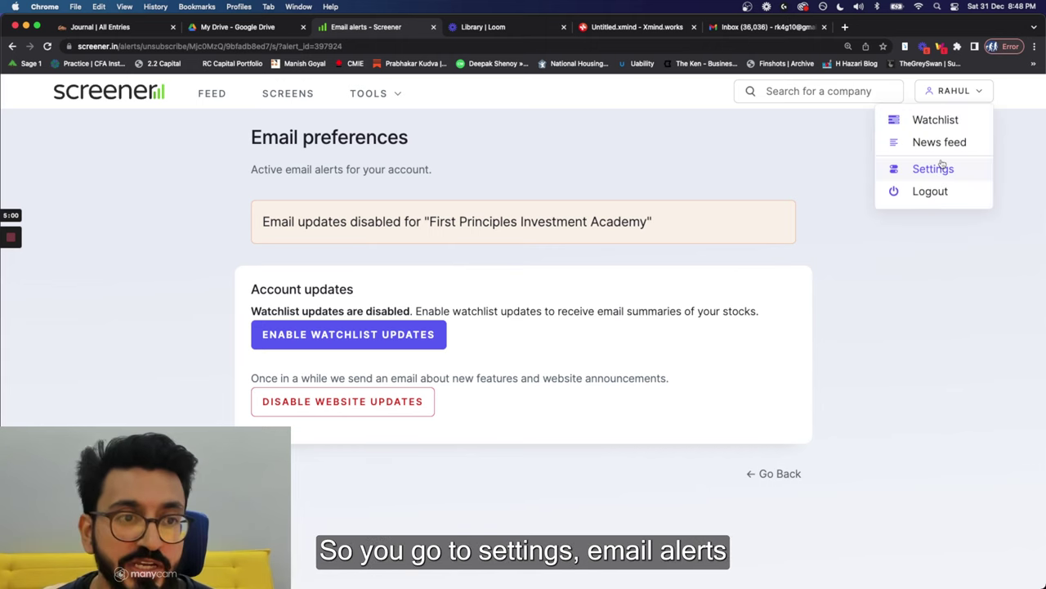
pyautogui.click(913, 168)
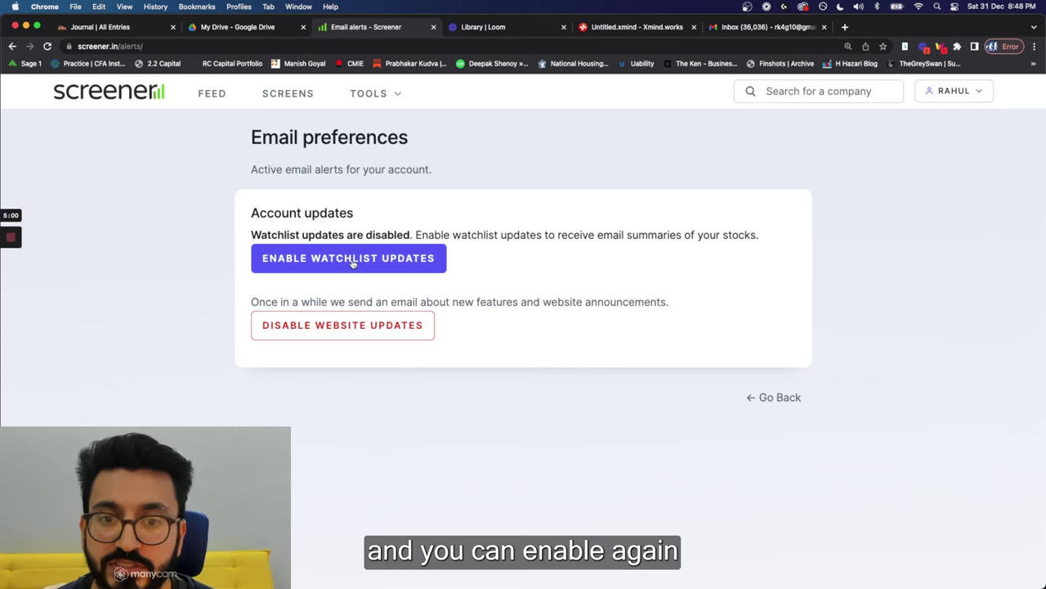
pyautogui.click(353, 259)
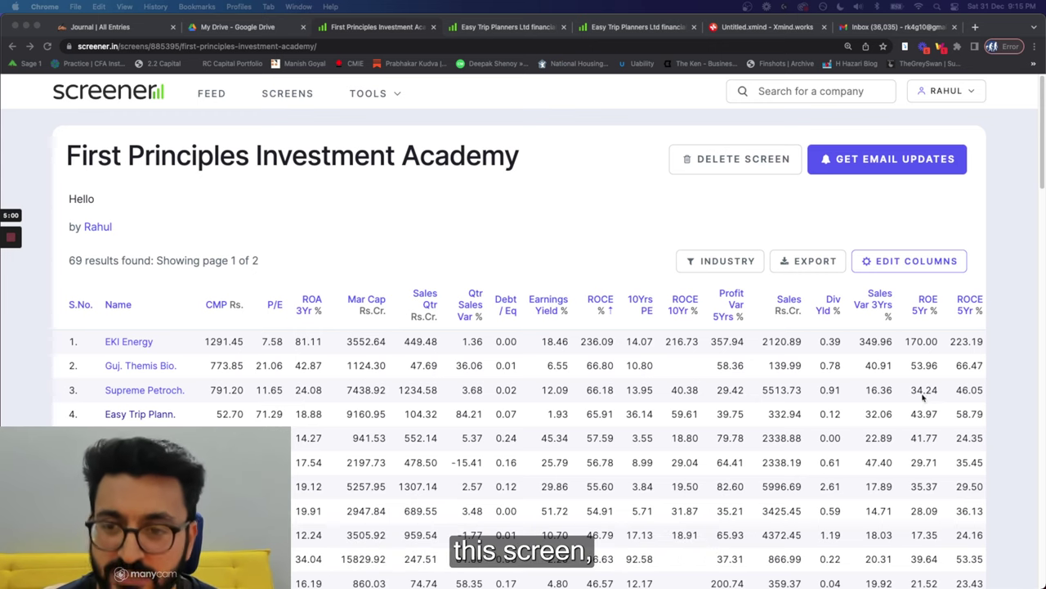
# Step: Open the Easy Trip Planners Ltd company page from the screen's results table
pyautogui.scroll(-1, 238, 395)
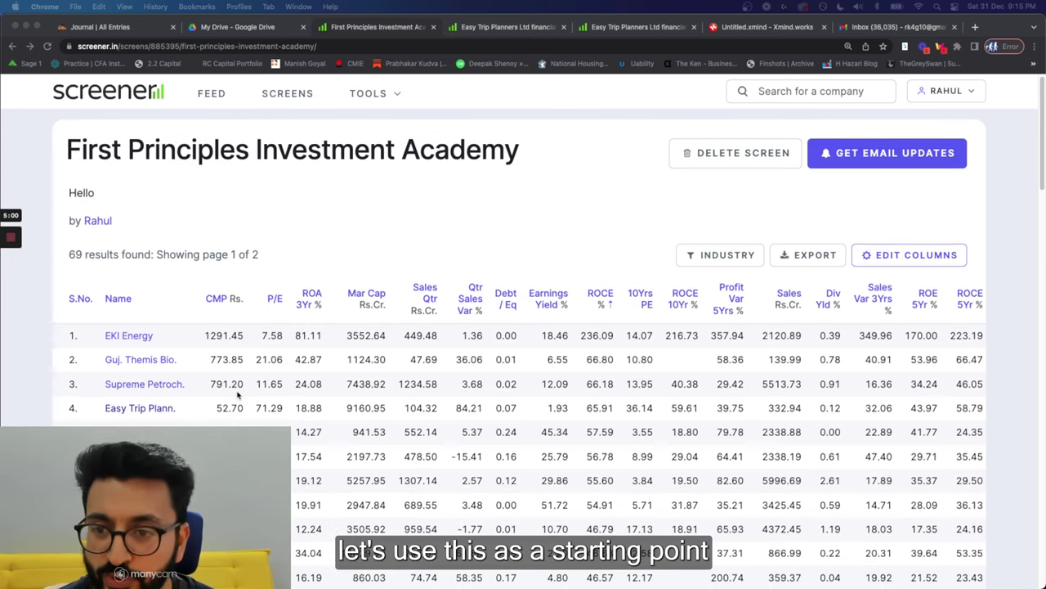
pyautogui.scroll(-2, 237, 394)
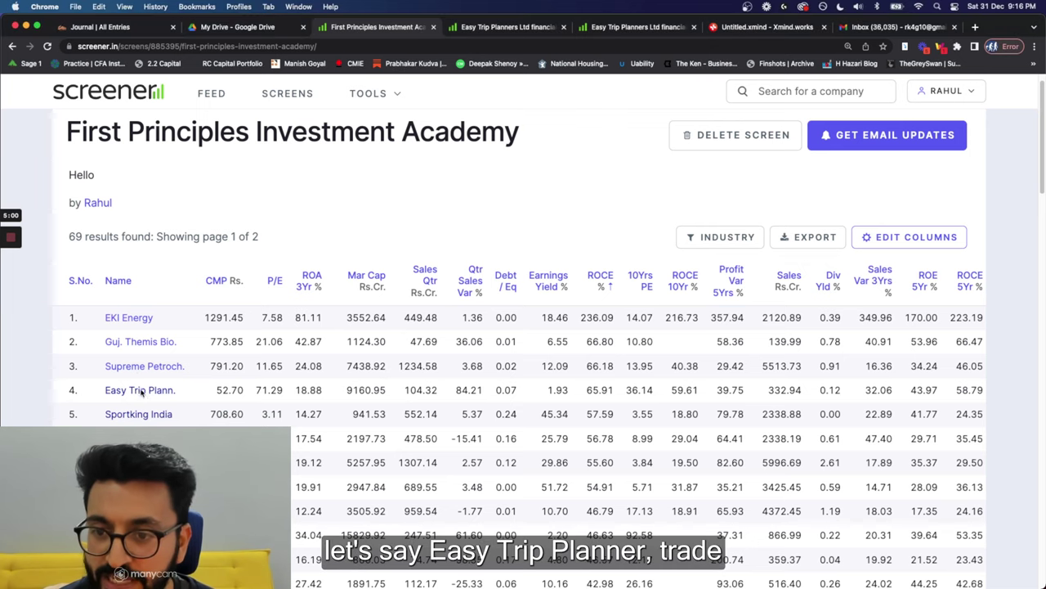
pyautogui.click(140, 391)
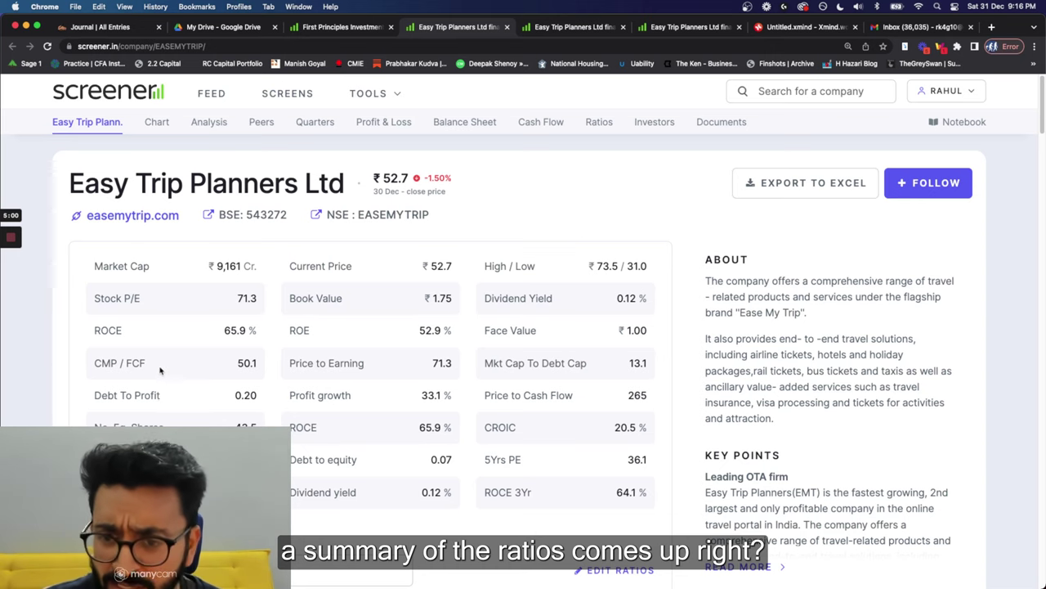
pyautogui.scroll(-1, 159, 367)
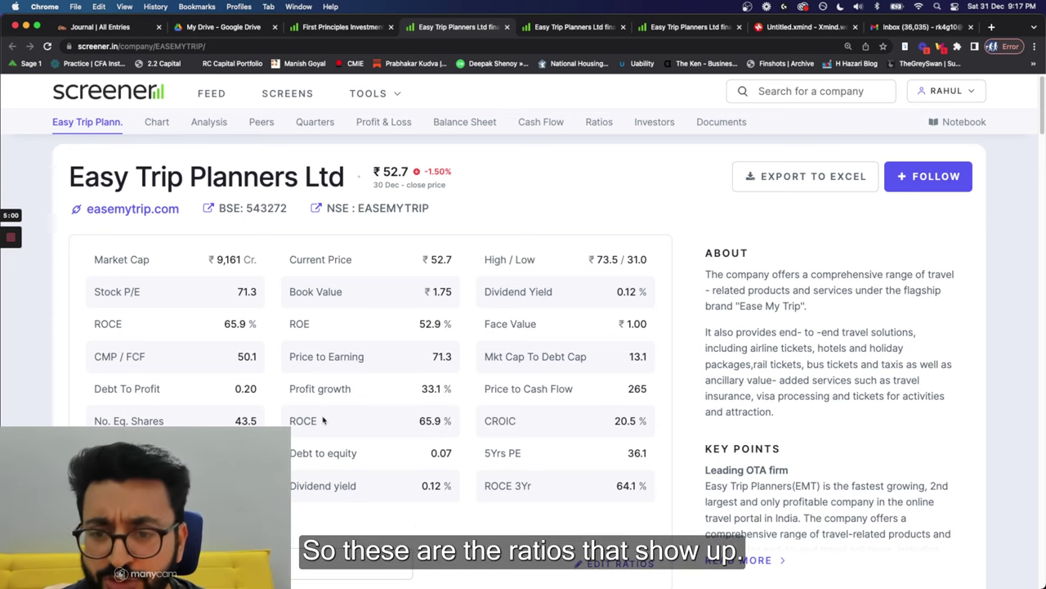
pyautogui.scroll(-3, 330, 431)
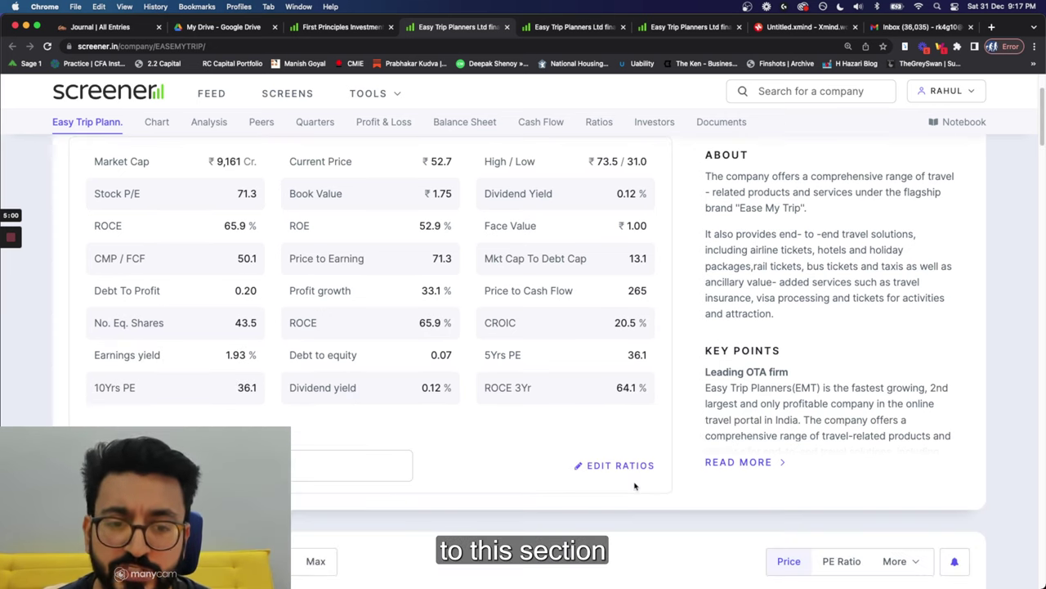
pyautogui.click(605, 465)
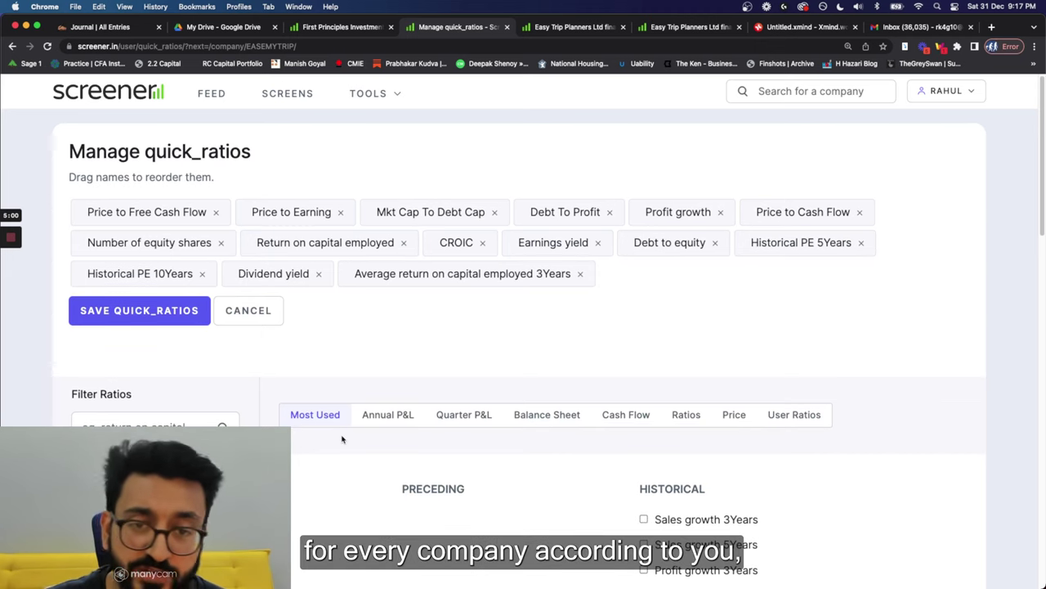
# Step: Browse the quick-ratio categories from Balance Sheet to the Cash Flow ratios
pyautogui.scroll(-5, 342, 439)
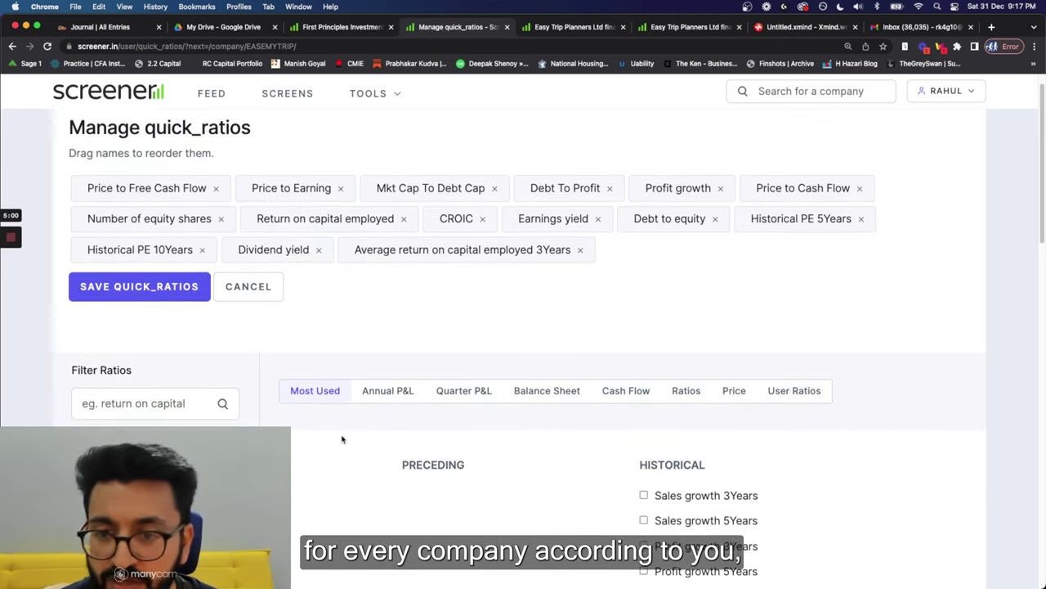
pyautogui.scroll(3, 342, 439)
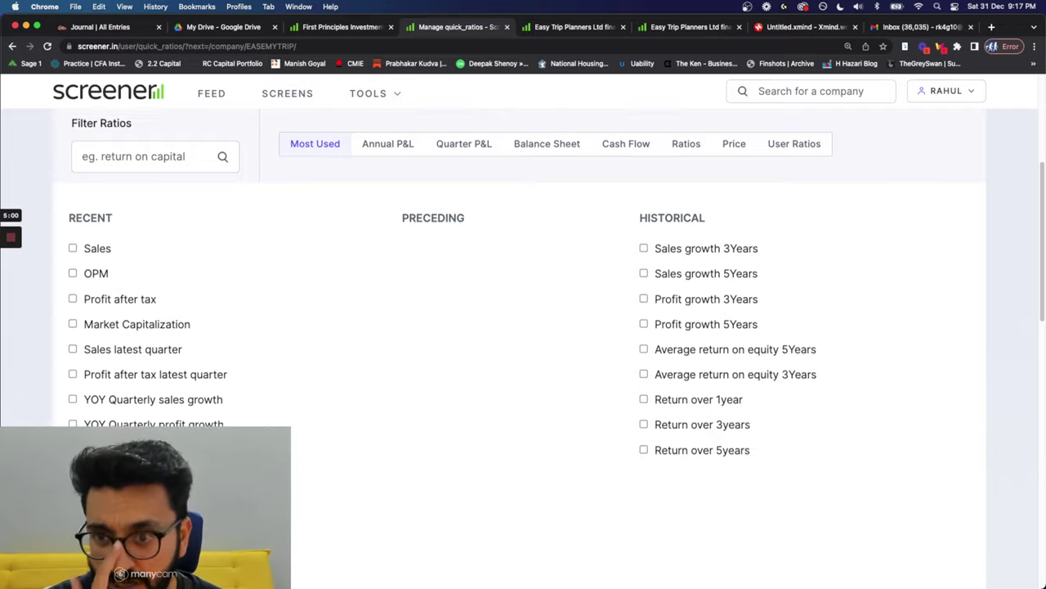
pyautogui.scroll(3, 327, 310)
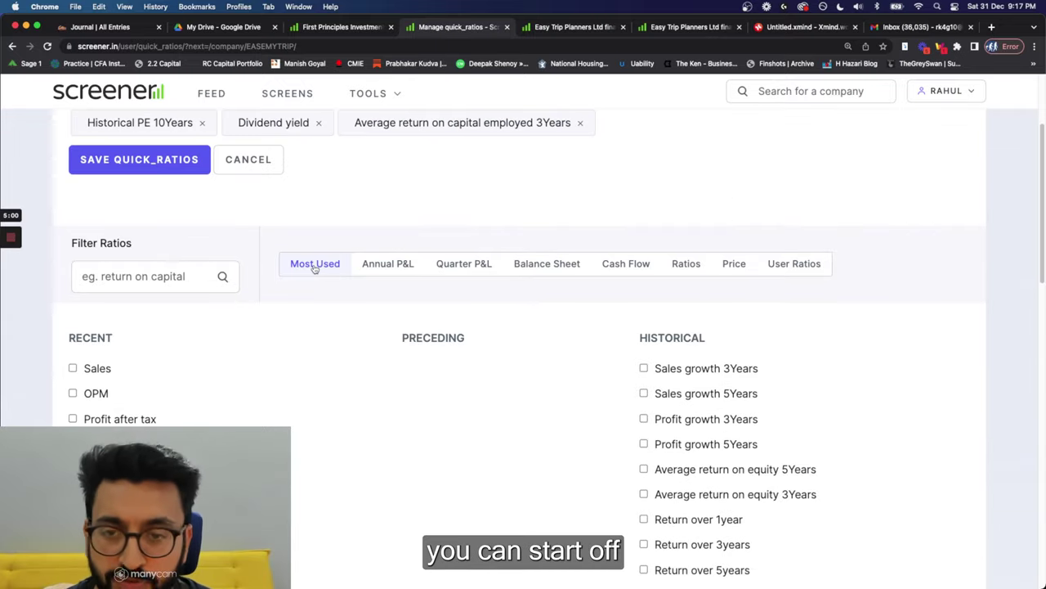
pyautogui.click(536, 266)
pyautogui.click(649, 265)
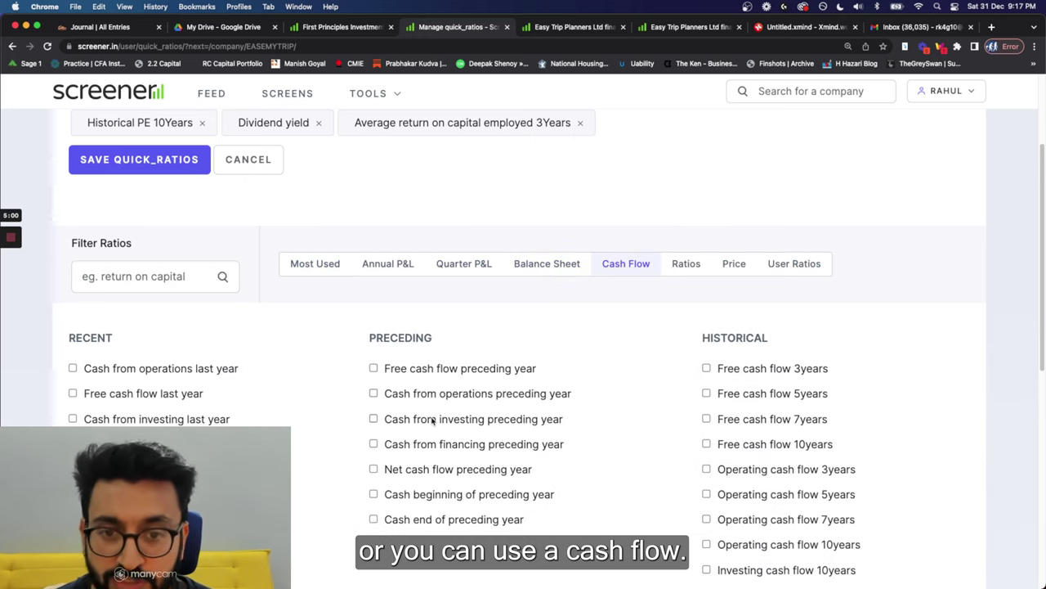
# Step: Tick Free cash flow 3years under Historical and save the quick ratios
pyautogui.scroll(-1, 437, 407)
pyautogui.scroll(-3, 541, 470)
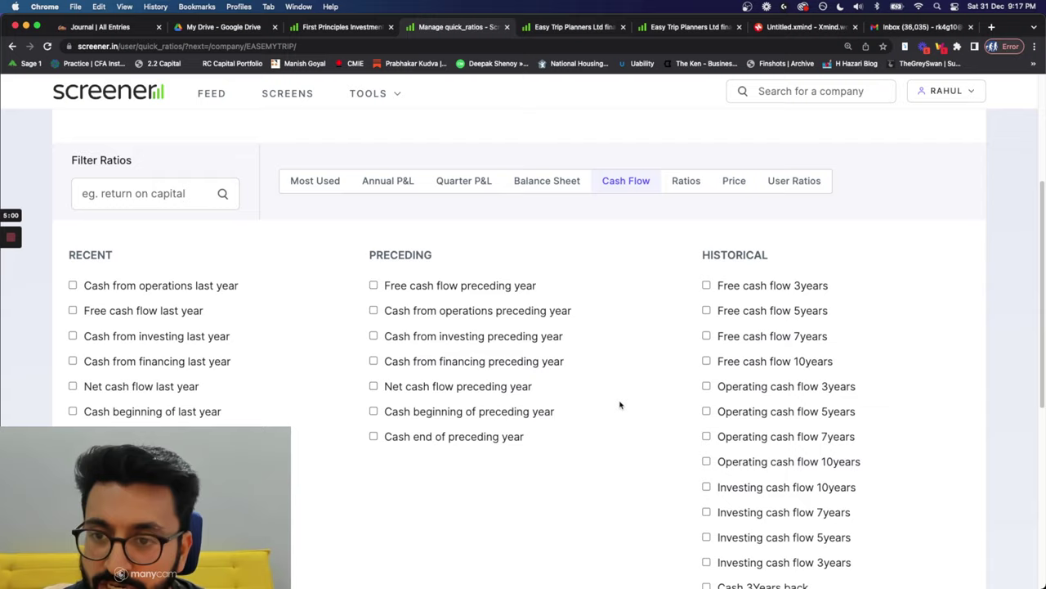
pyautogui.scroll(-1, 617, 446)
pyautogui.scroll(-3, 617, 446)
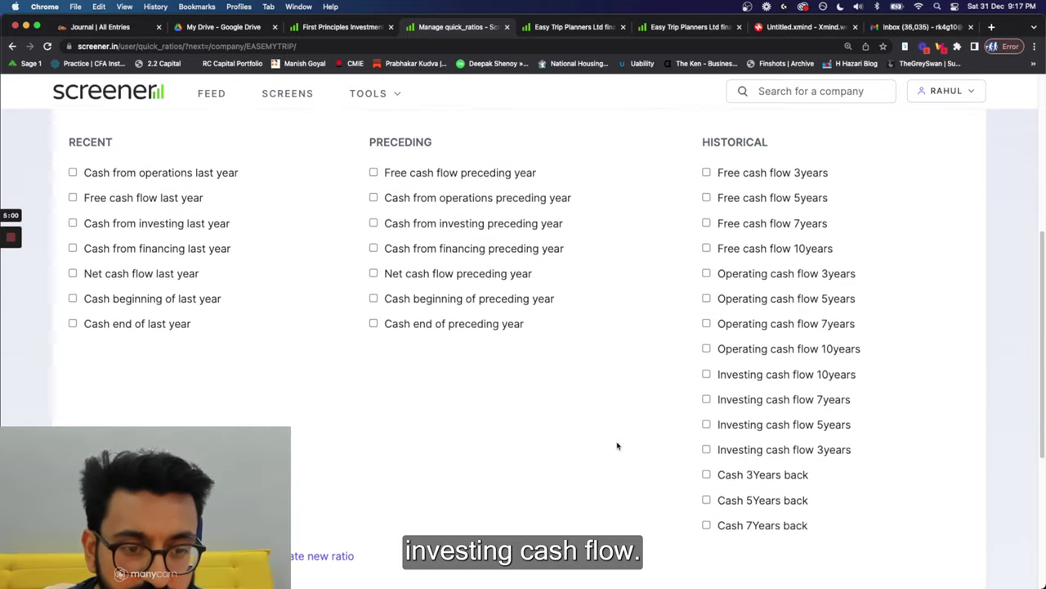
pyautogui.scroll(5, 699, 390)
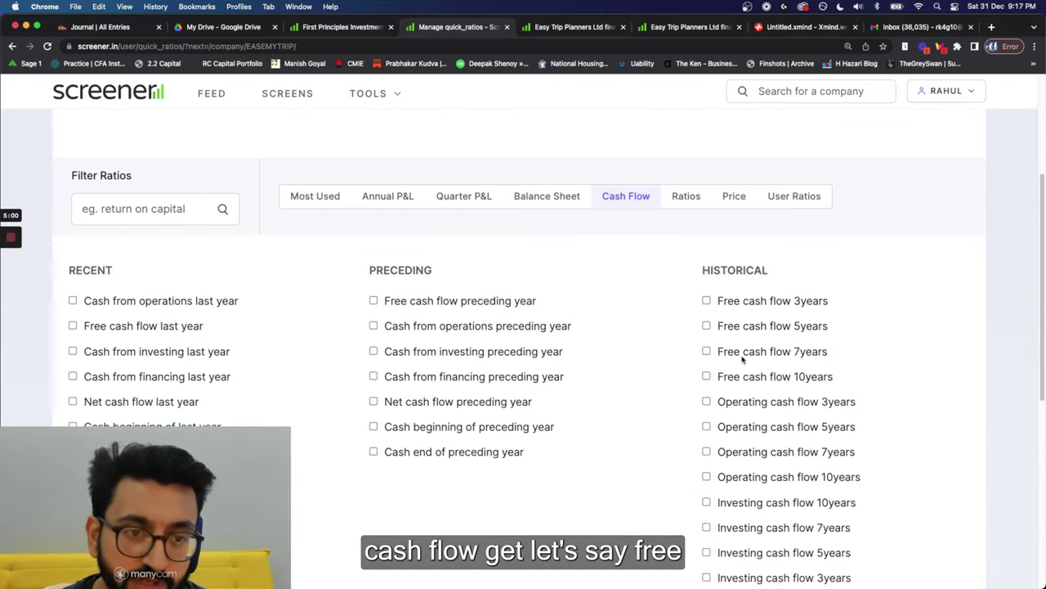
pyautogui.click(748, 301)
pyautogui.scroll(-5, 509, 440)
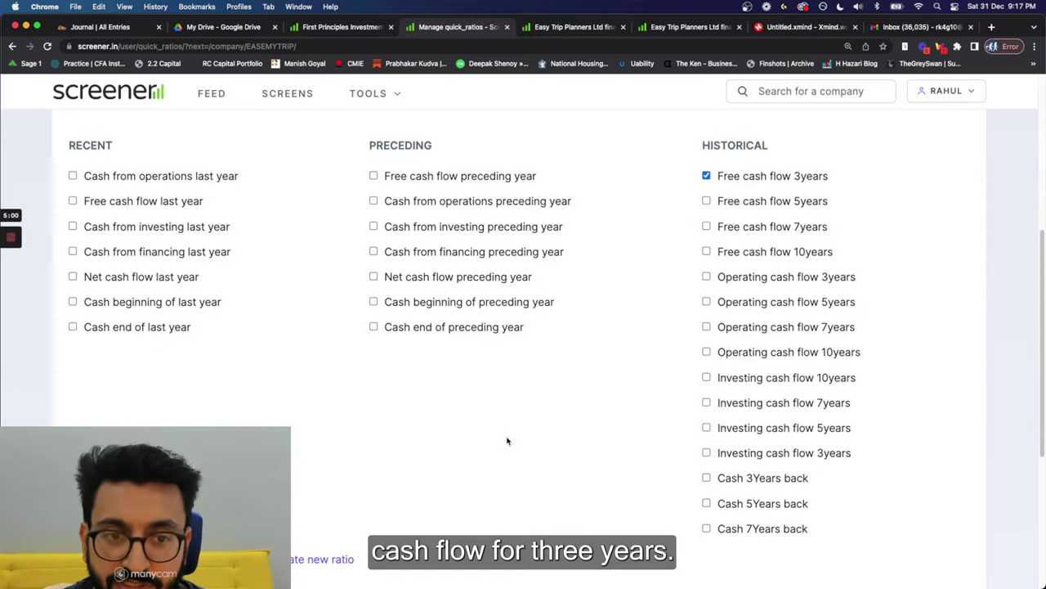
pyautogui.scroll(10, 503, 439)
pyautogui.click(159, 245)
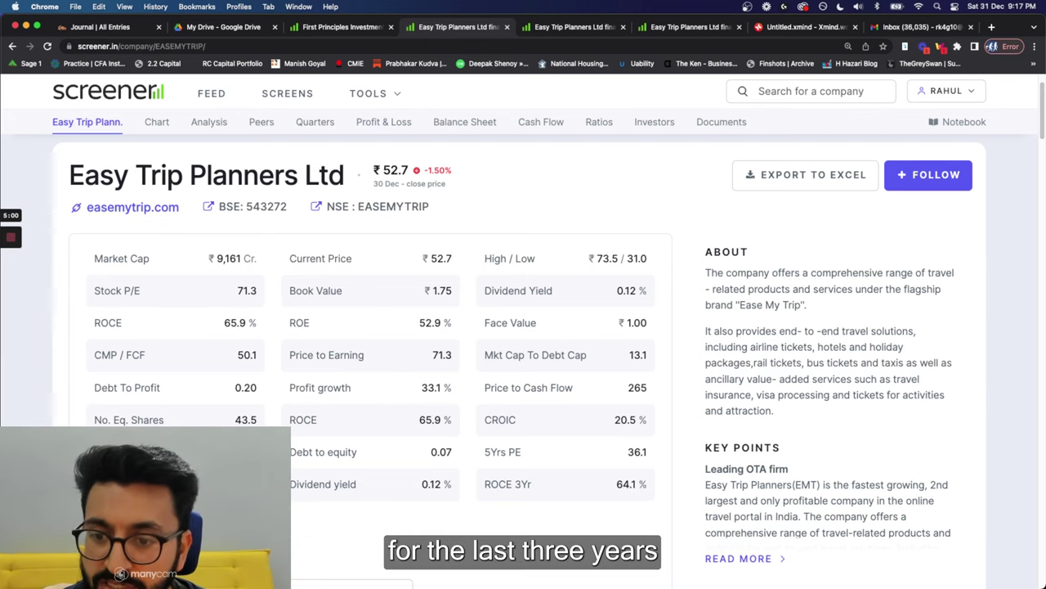
pyautogui.scroll(-1, 349, 530)
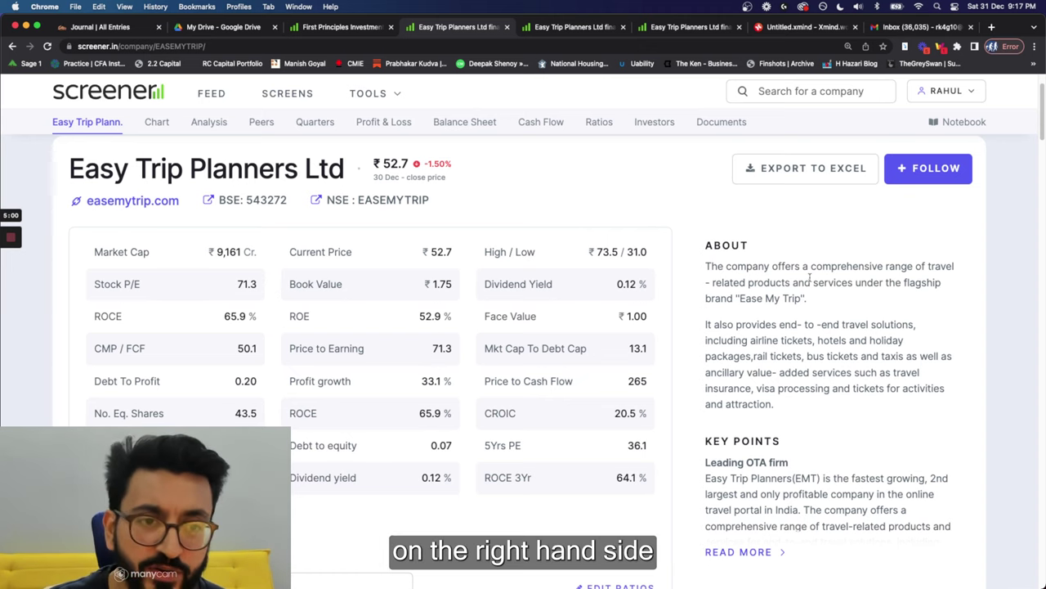
pyautogui.scroll(-2, 817, 367)
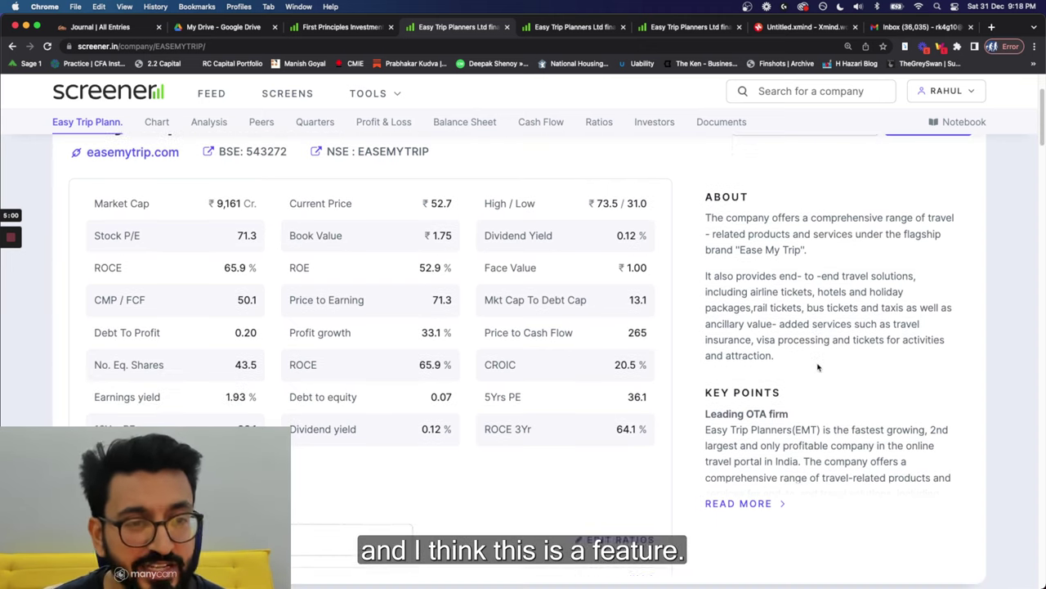
pyautogui.scroll(3, 818, 367)
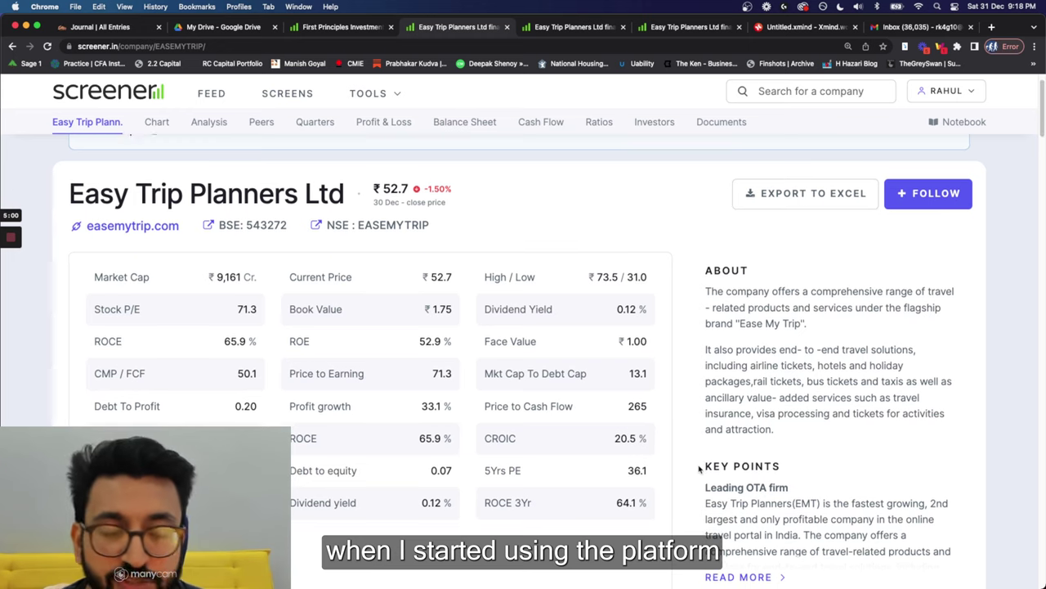
pyautogui.scroll(-1, 703, 471)
pyautogui.click(745, 550)
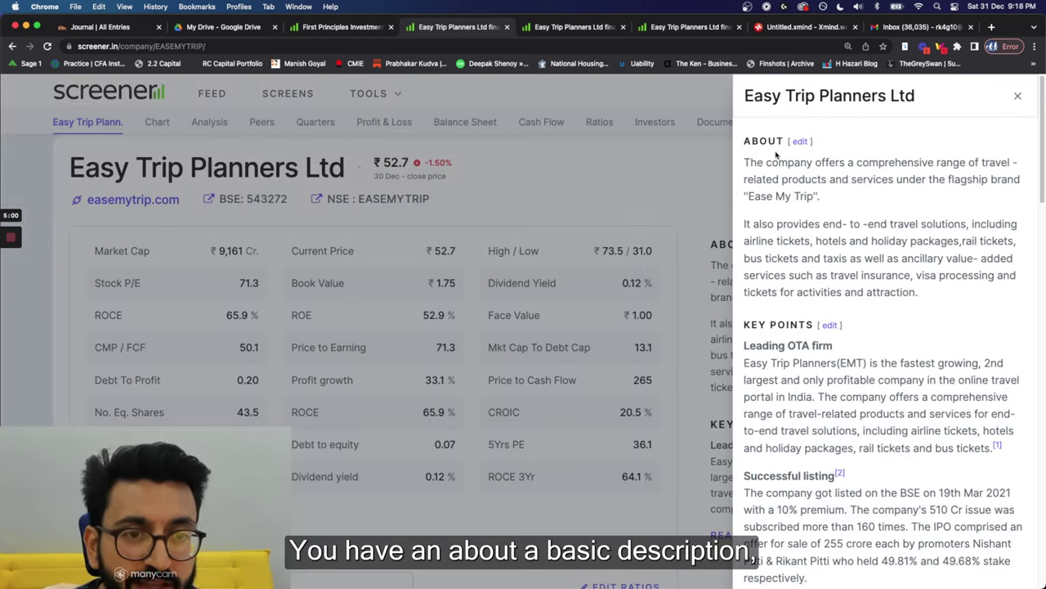
pyautogui.scroll(-3, 858, 294)
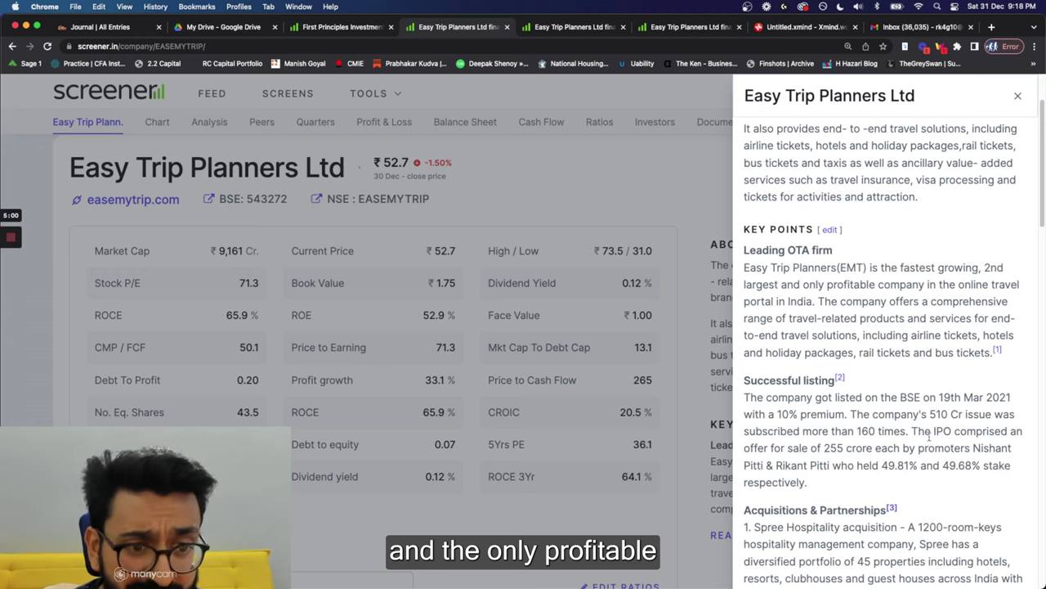
pyautogui.scroll(-1, 900, 393)
pyautogui.scroll(-2, 929, 437)
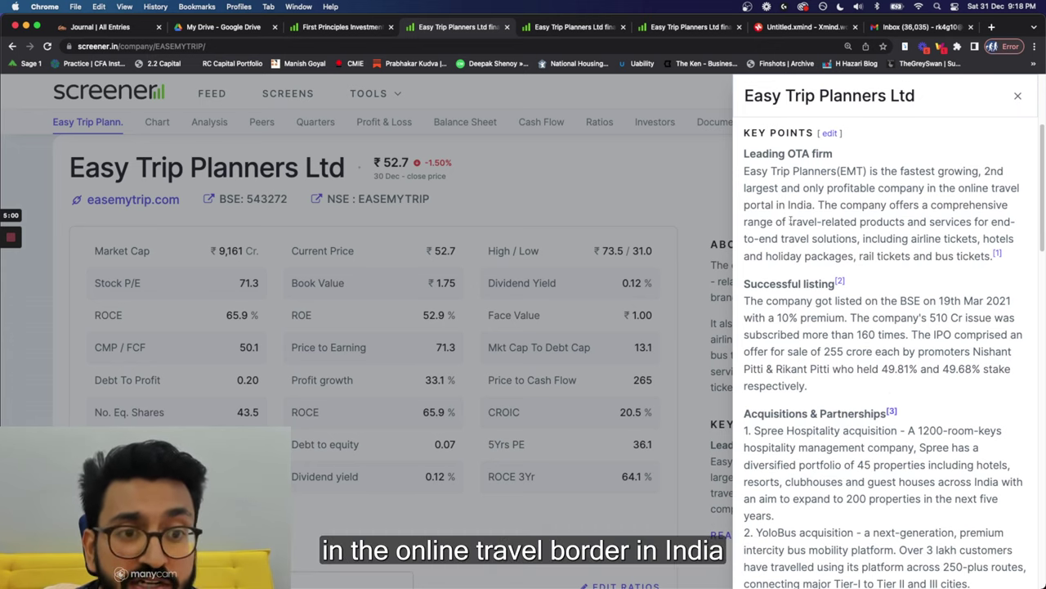
pyautogui.scroll(-2, 856, 368)
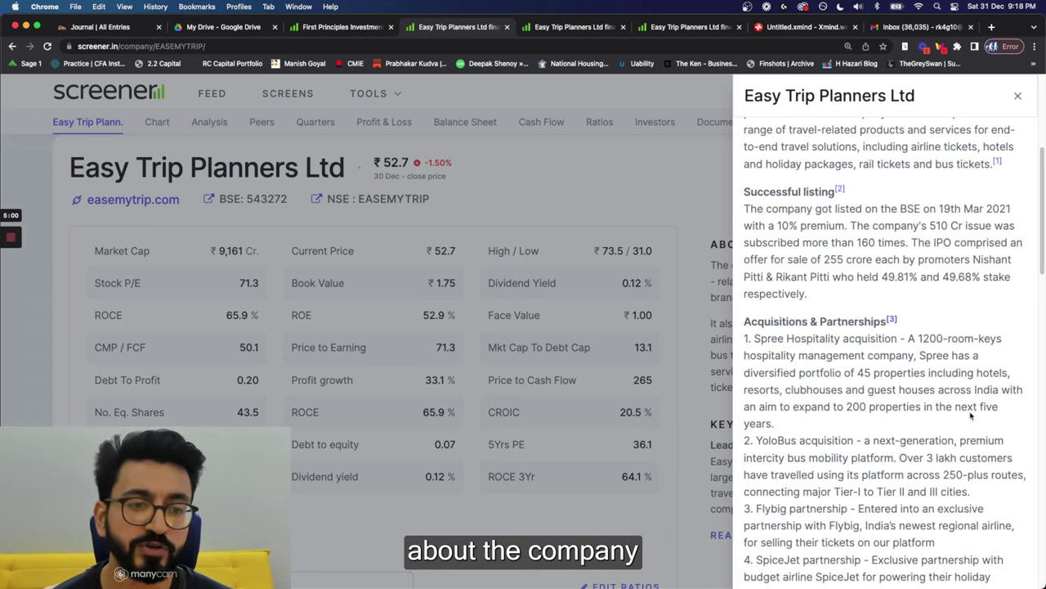
pyautogui.scroll(-1, 864, 387)
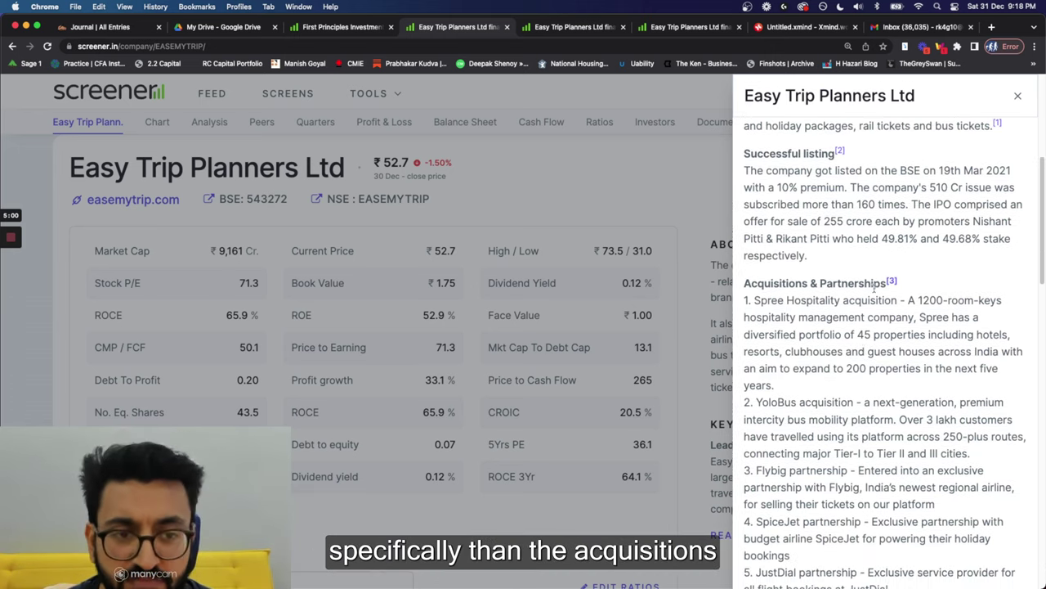
pyautogui.scroll(-1, 880, 324)
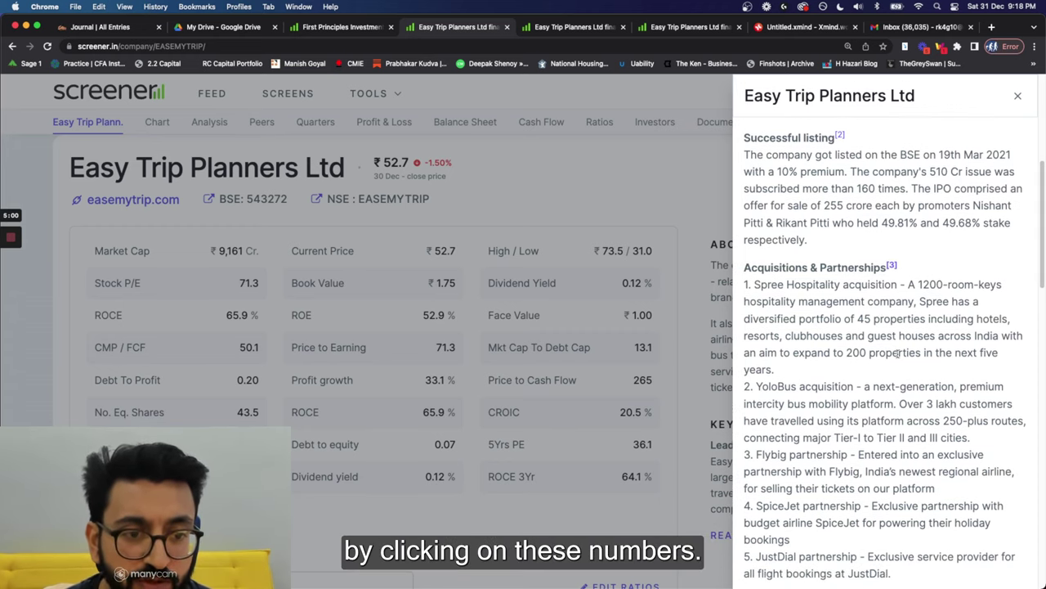
pyautogui.scroll(-1, 913, 252)
pyautogui.scroll(-5, 873, 354)
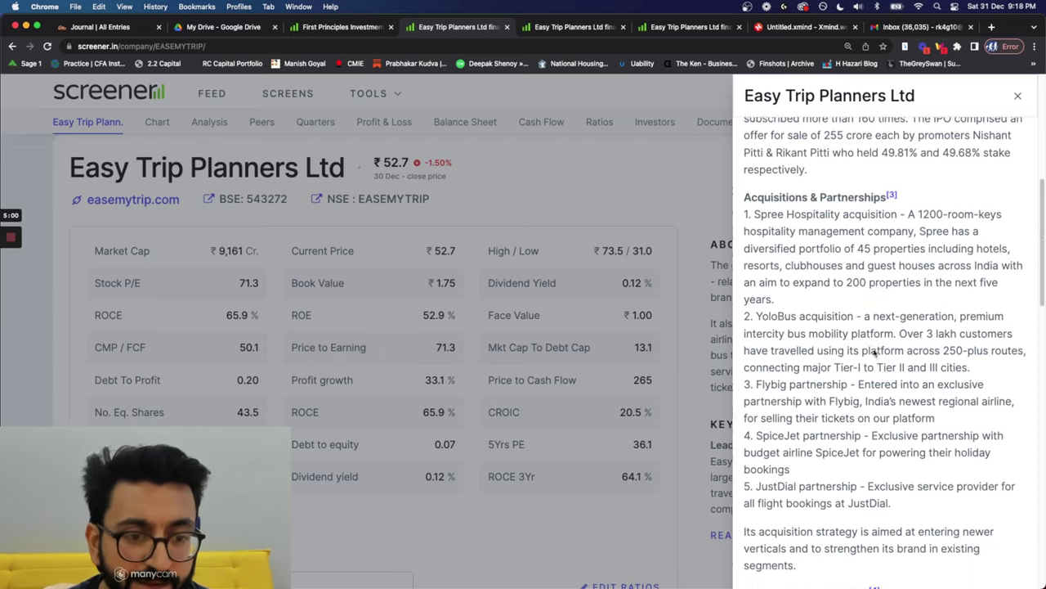
pyautogui.scroll(-2, 873, 360)
pyautogui.scroll(-3, 880, 407)
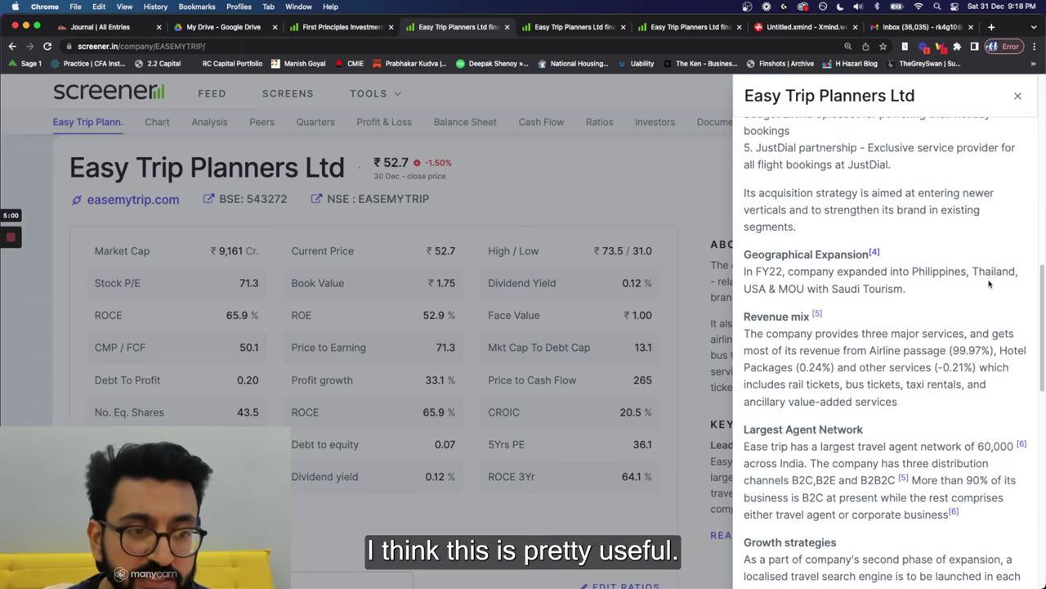
pyautogui.scroll(-1, 886, 401)
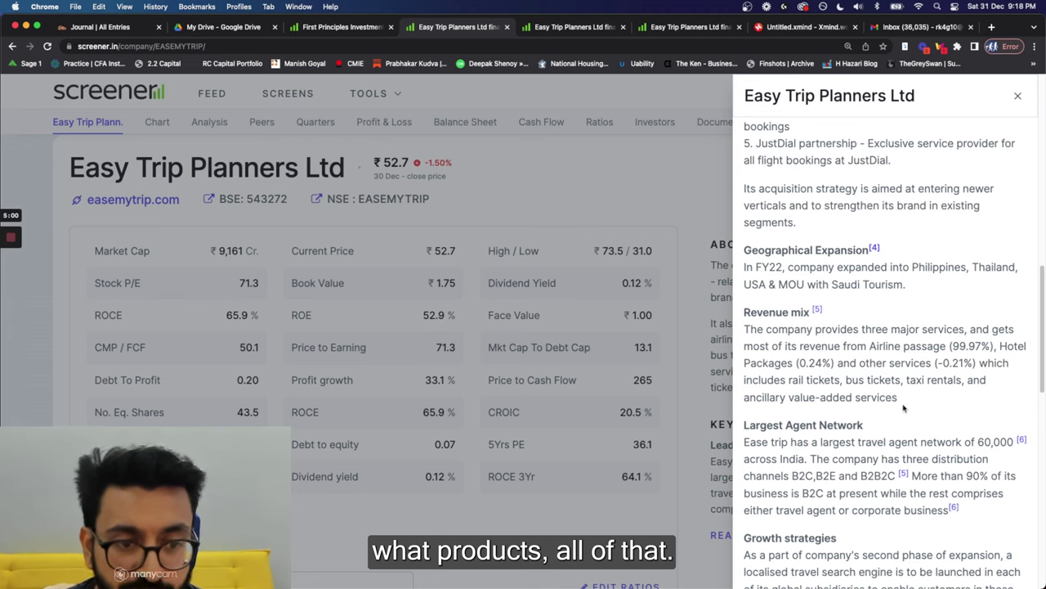
pyautogui.scroll(-5, 904, 406)
pyautogui.scroll(-10, 884, 418)
pyautogui.scroll(-5, 833, 414)
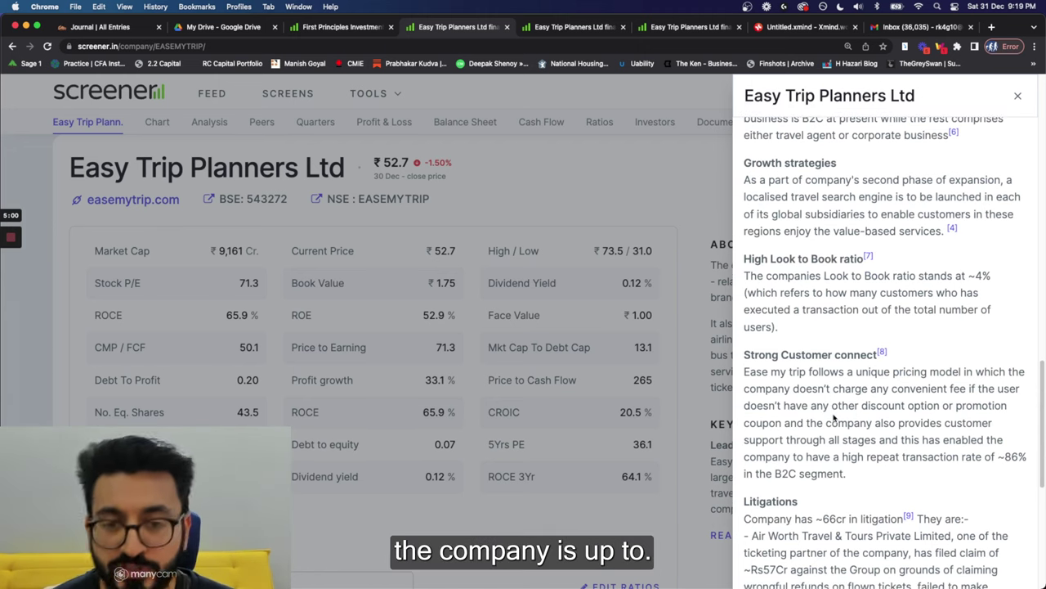
pyautogui.scroll(-5, 834, 417)
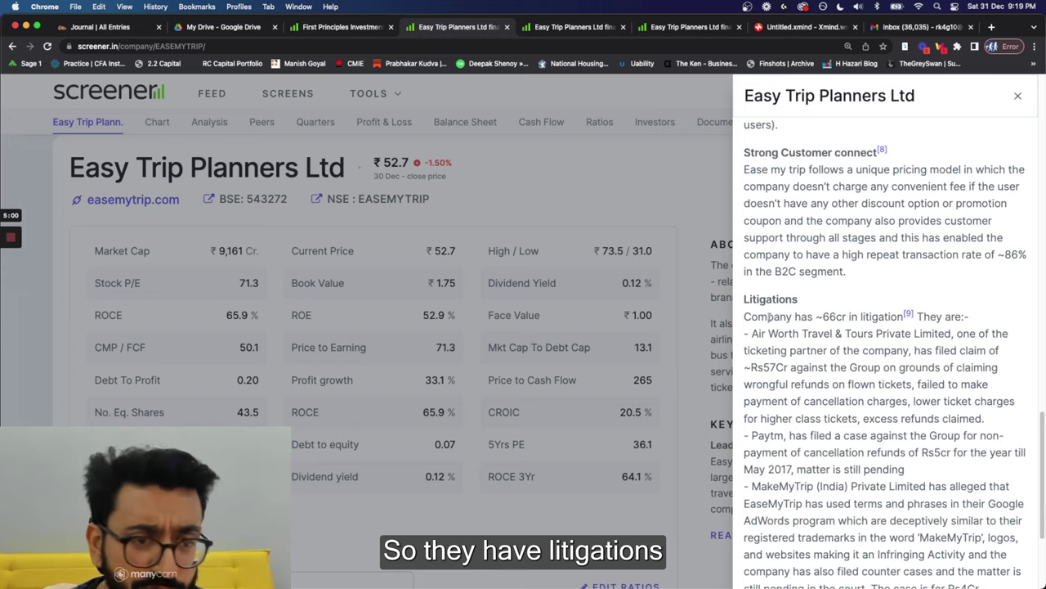
pyautogui.scroll(-3, 865, 396)
pyautogui.scroll(-2, 861, 395)
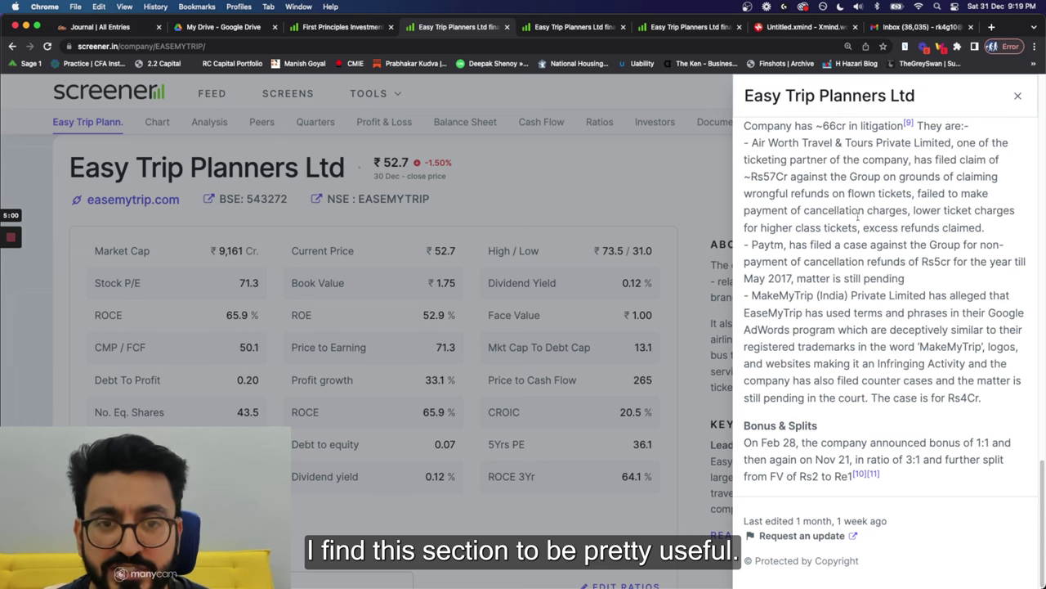
pyautogui.click(537, 196)
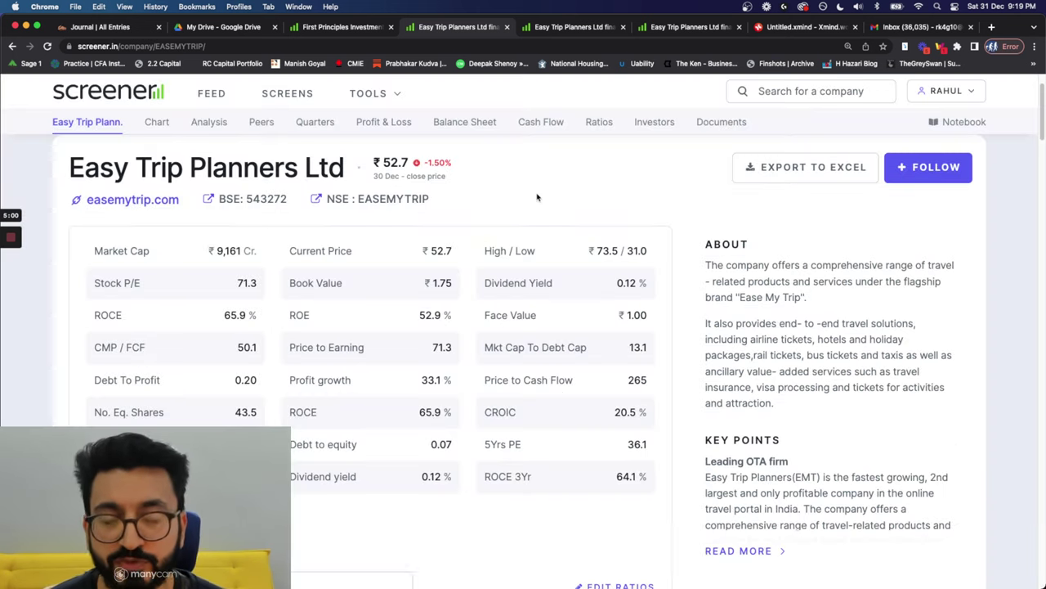
# Step: Scroll past the ratios grid to the Easy Trip Planners 1Yr price chart
pyautogui.scroll(-1, 735, 201)
pyautogui.moveTo(934, 175)
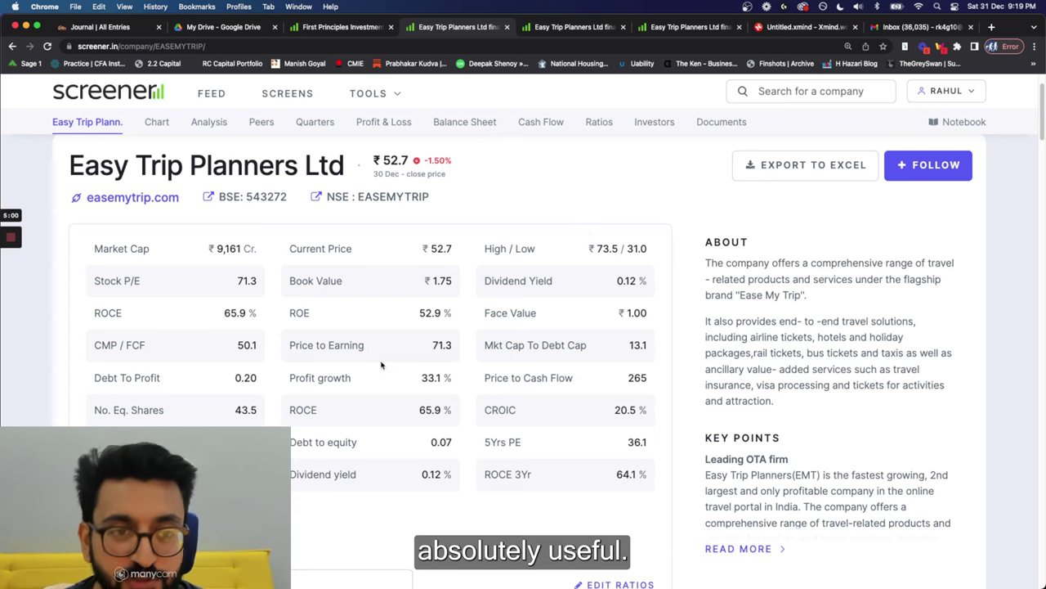
pyautogui.scroll(-5, 439, 436)
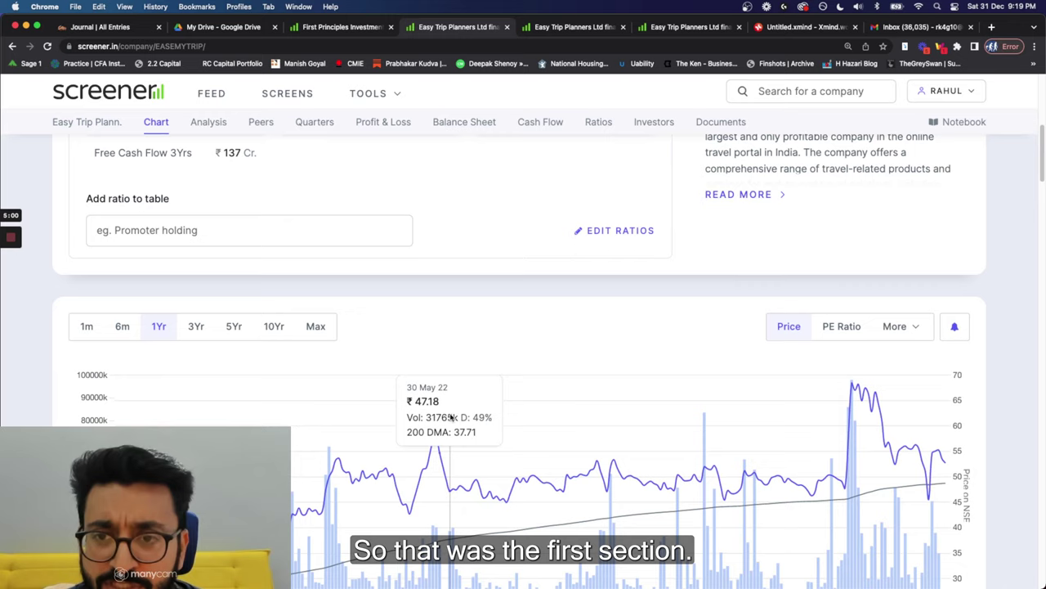
# Step: Overlay the 50 DMA on the price chart, then switch to the PE Ratio view
pyautogui.scroll(1, 526, 297)
pyautogui.scroll(-1, 537, 345)
pyautogui.scroll(-3, 536, 345)
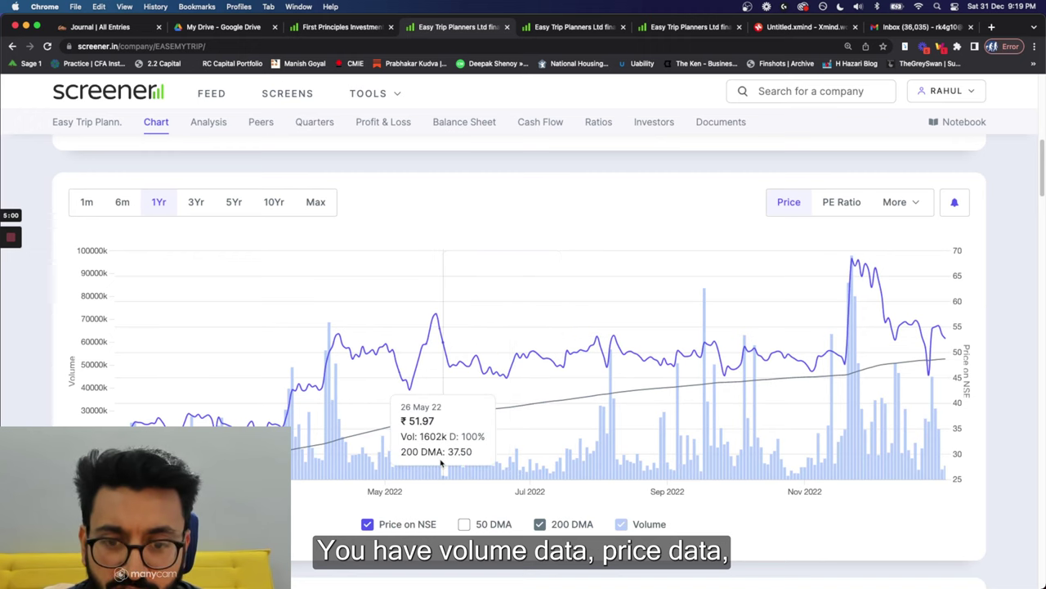
pyautogui.click(466, 526)
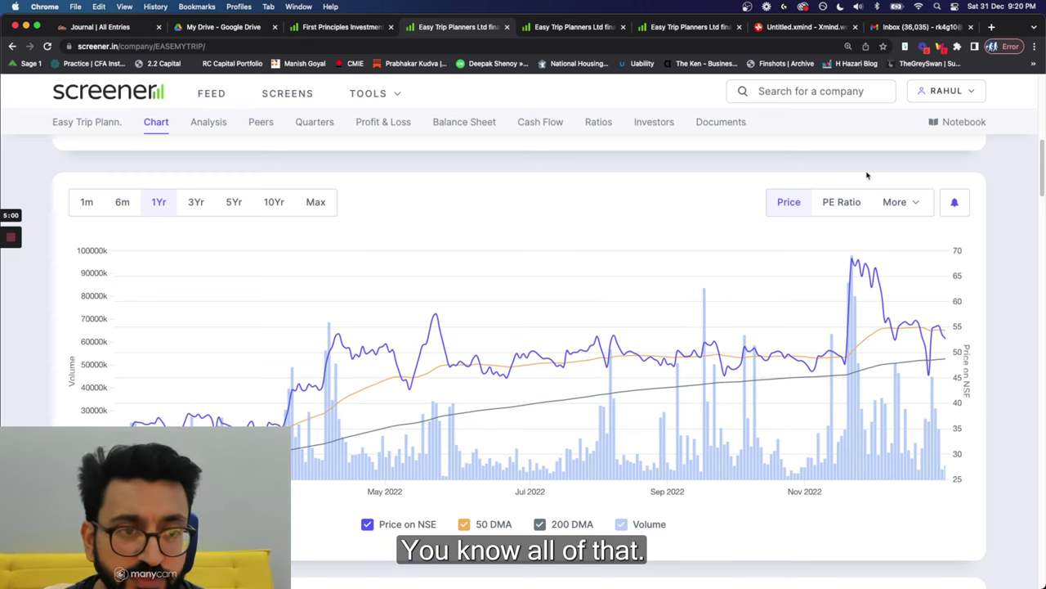
pyautogui.click(843, 211)
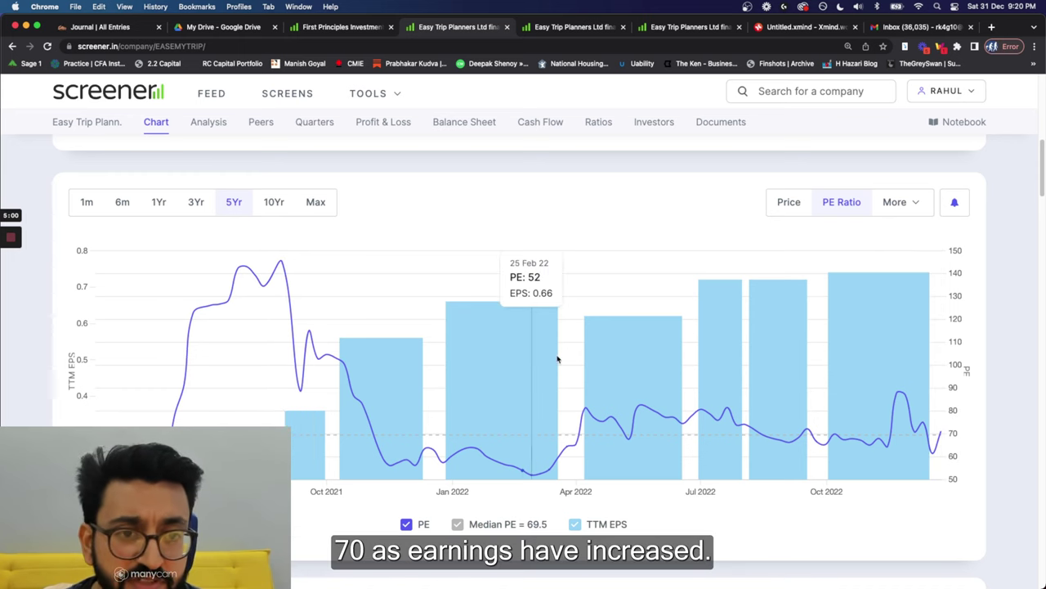
pyautogui.click(914, 202)
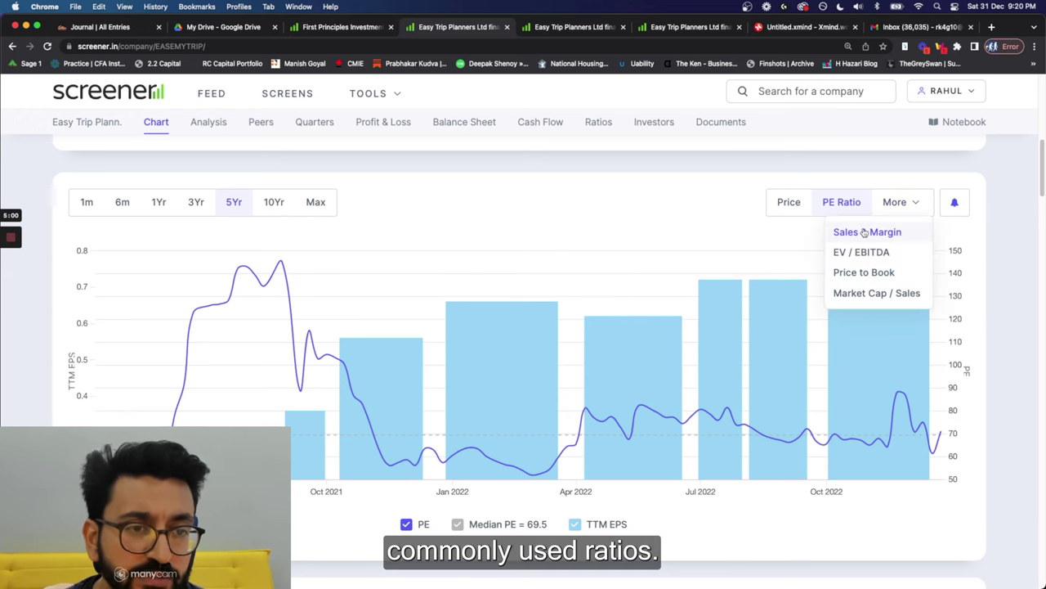
# Step: Show the Market Cap / Sales chart after briefly viewing Price to Book
pyautogui.click(872, 273)
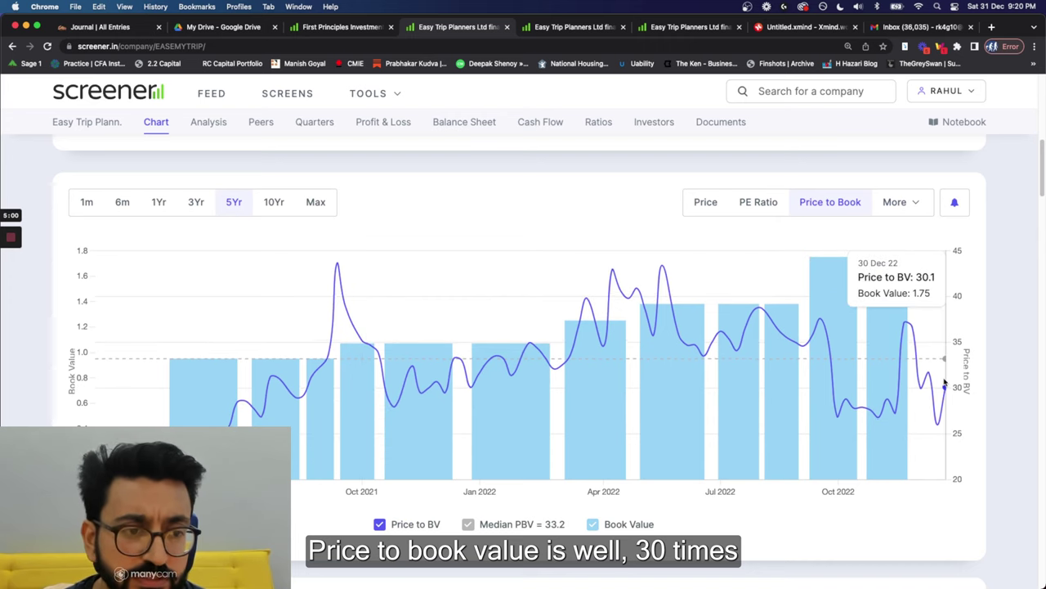
pyautogui.click(893, 203)
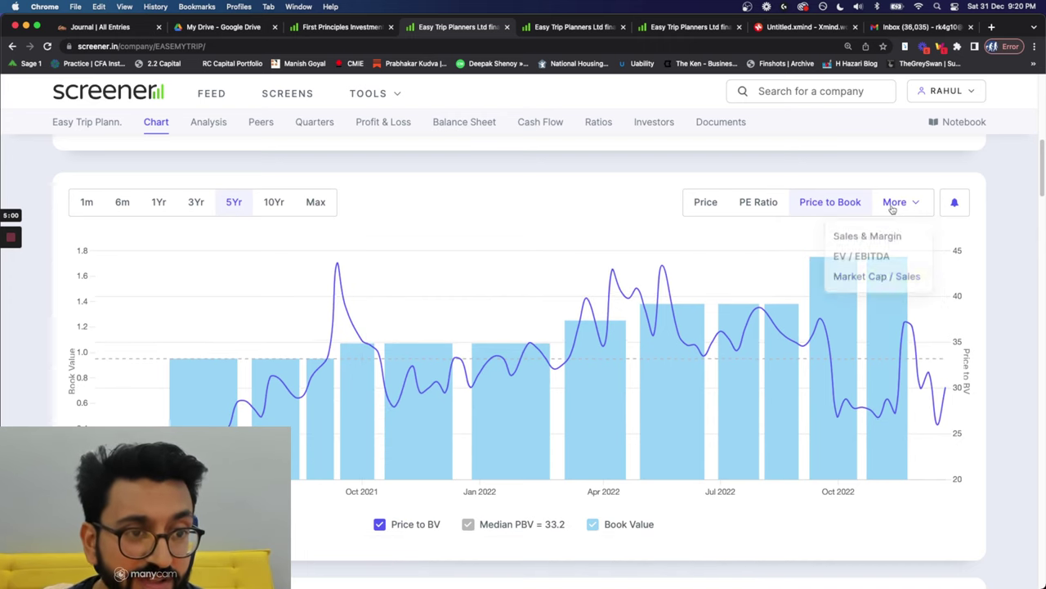
pyautogui.click(879, 275)
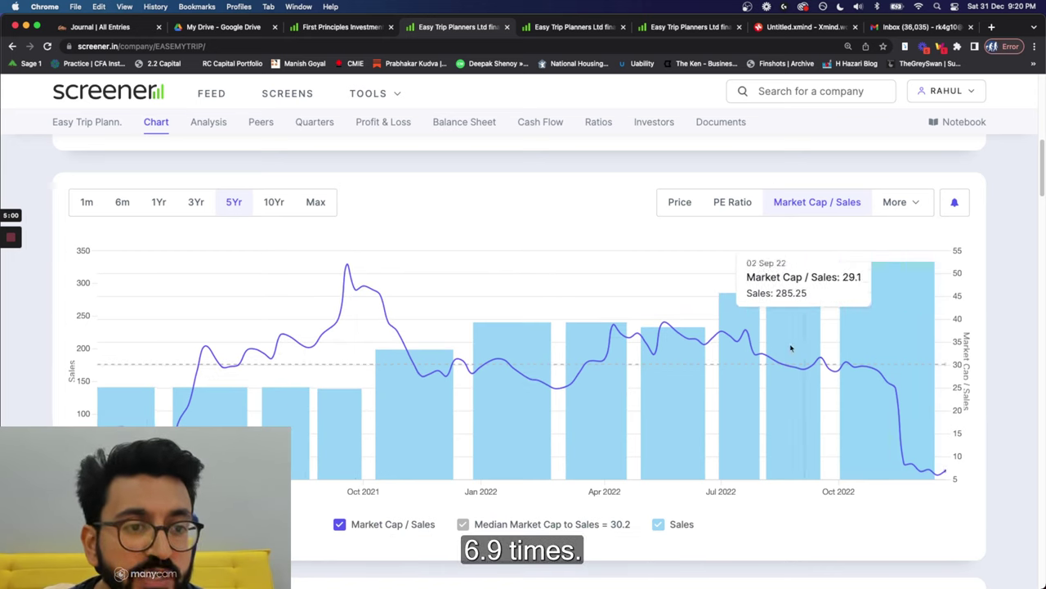
pyautogui.click(910, 203)
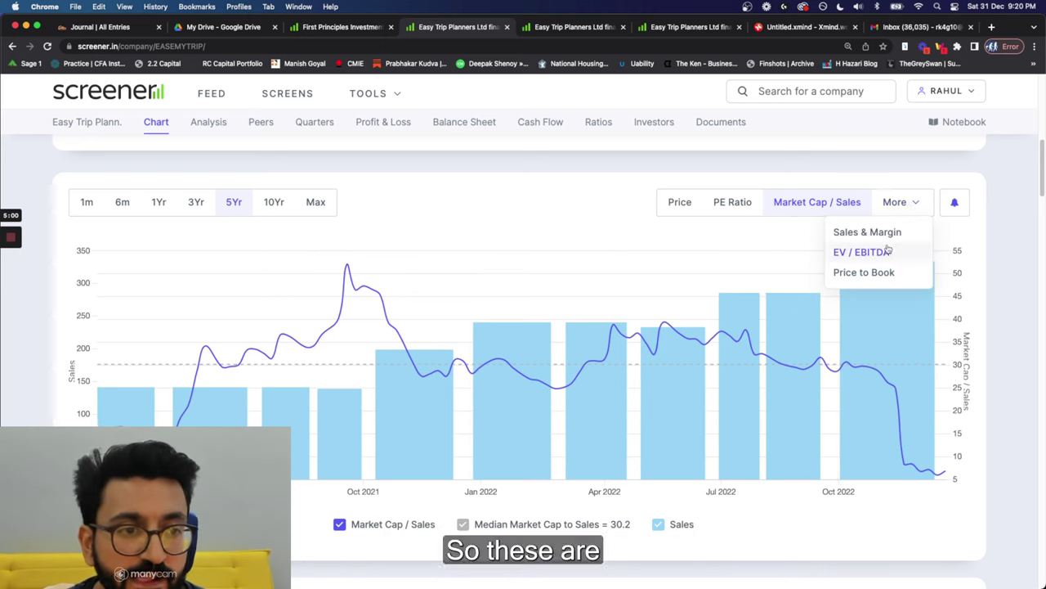
pyautogui.click(906, 215)
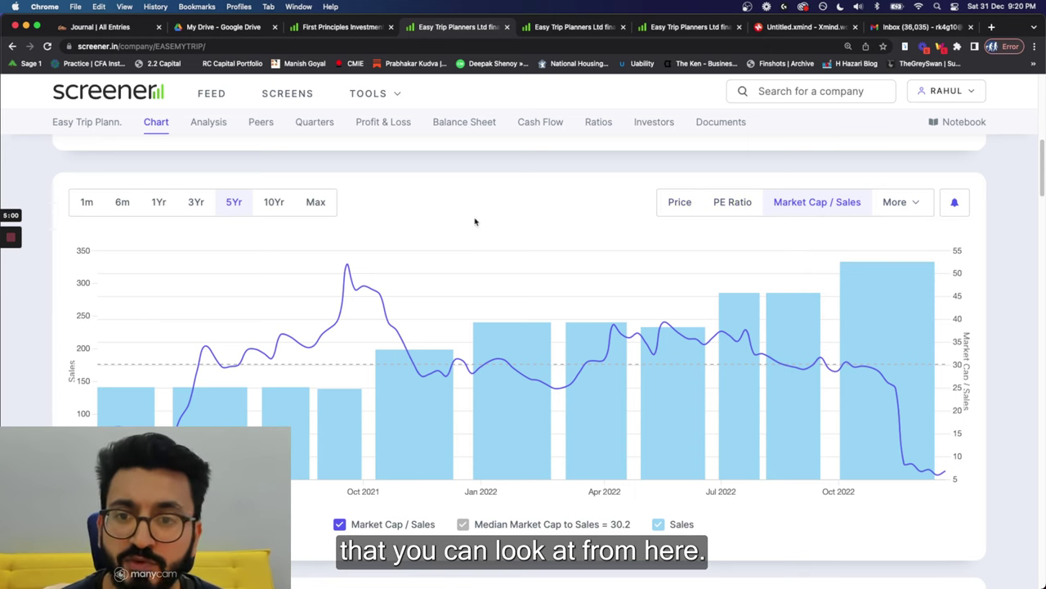
# Step: Extend the Market Cap / Sales chart to 10Yr, then to Max history
pyautogui.click(273, 202)
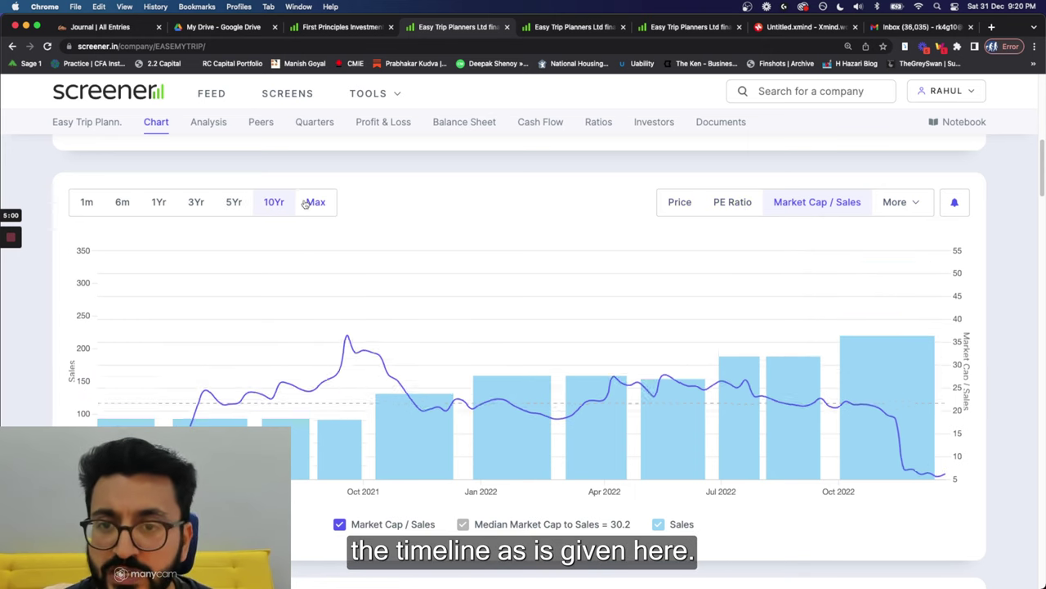
pyautogui.click(316, 202)
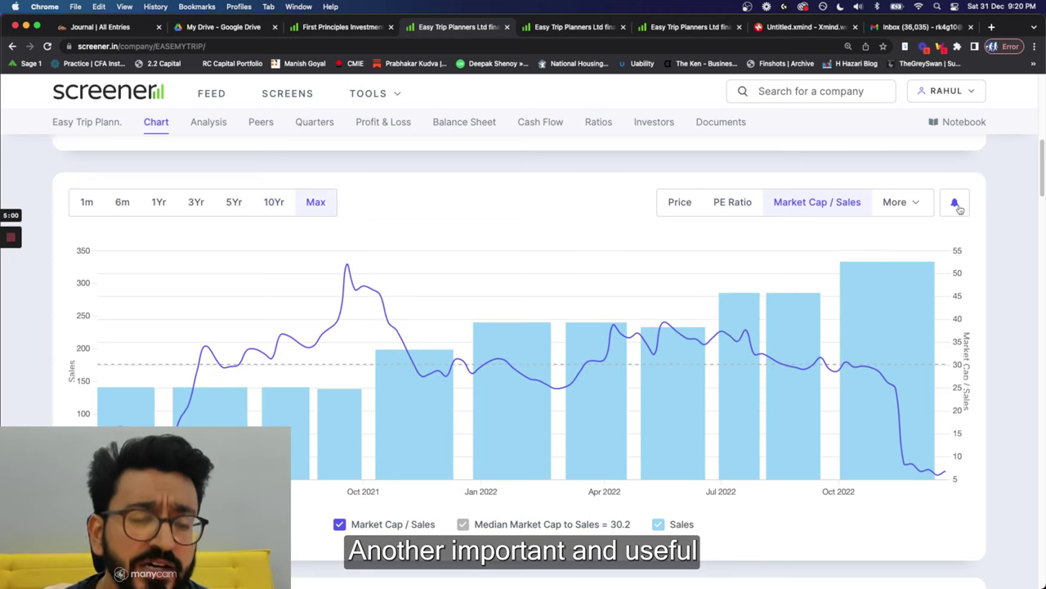
pyautogui.moveTo(461, 390)
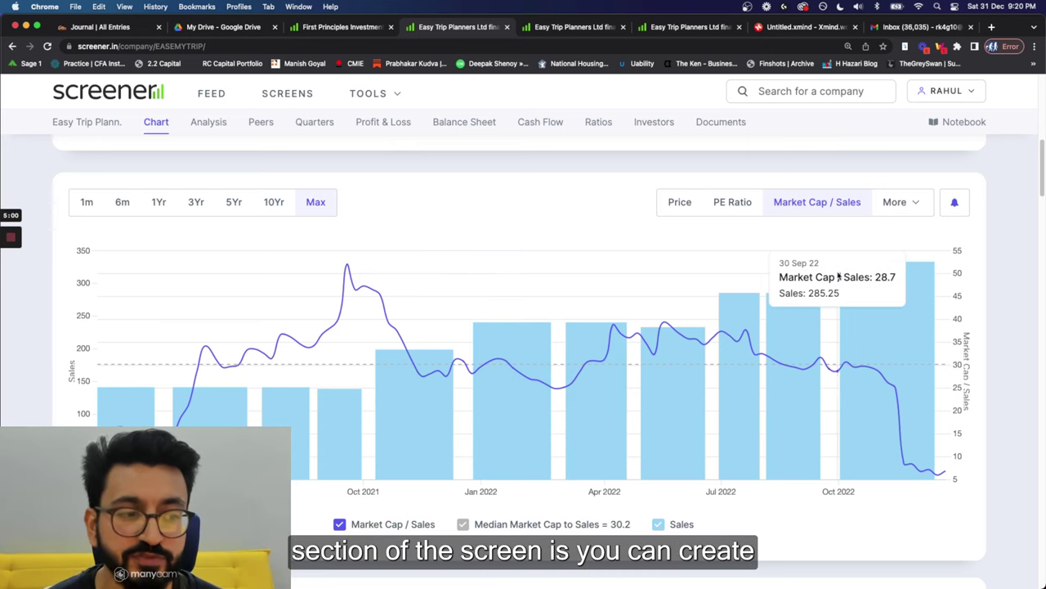
pyautogui.click(955, 205)
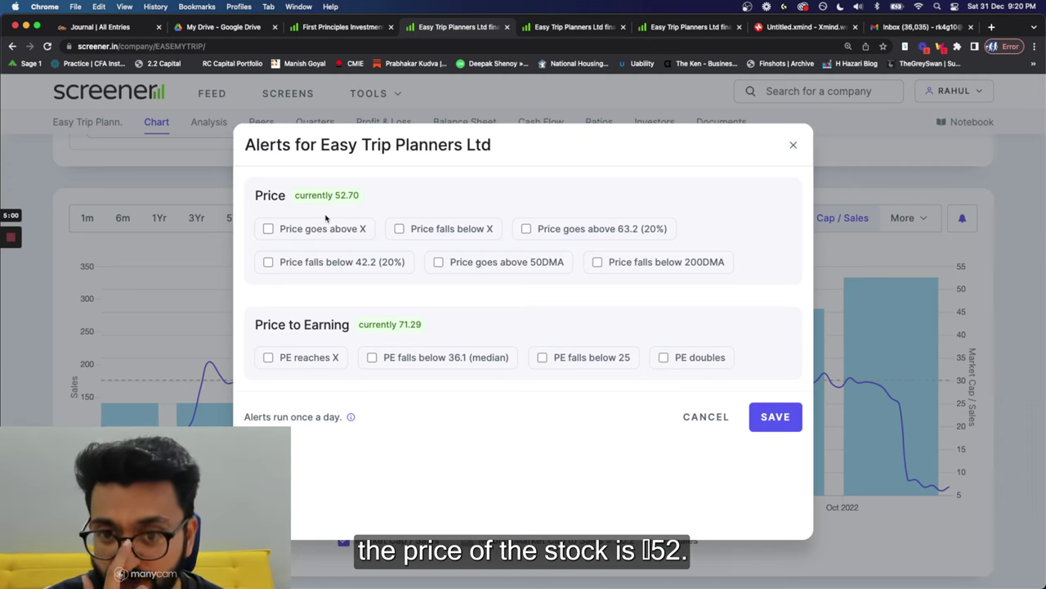
# Step: Create a 'Price falls below 40' alert with the note 'Gone below 40 !!!!!'
pyautogui.click(399, 230)
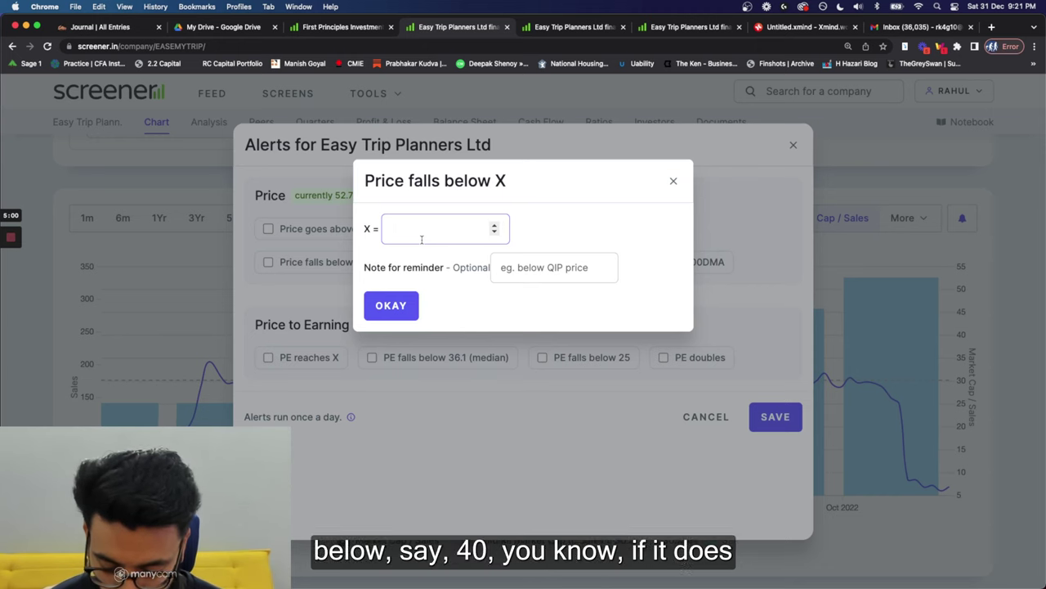
pyautogui.write('40')
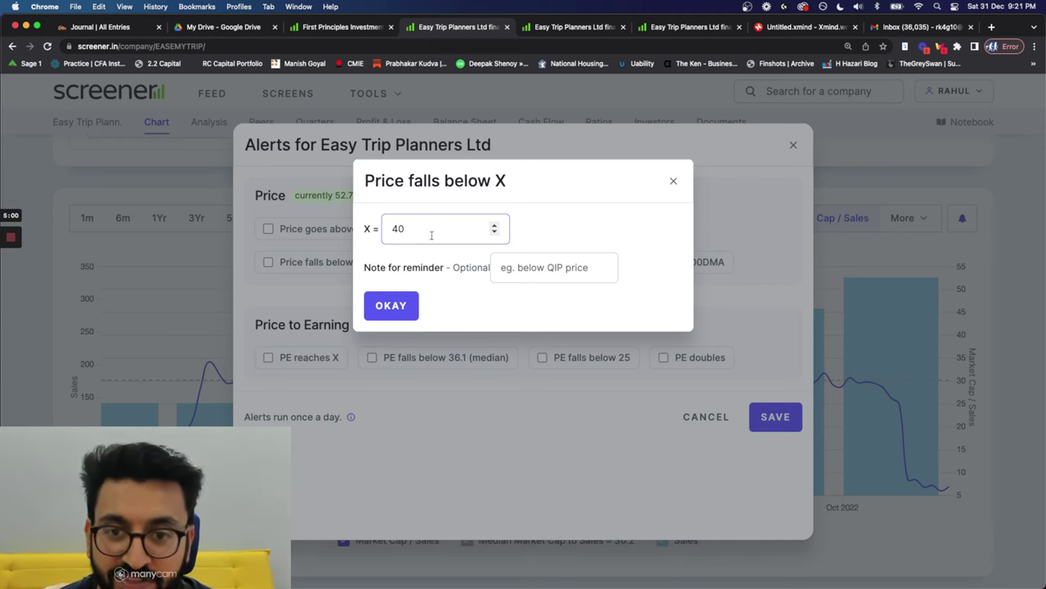
pyautogui.click(546, 272)
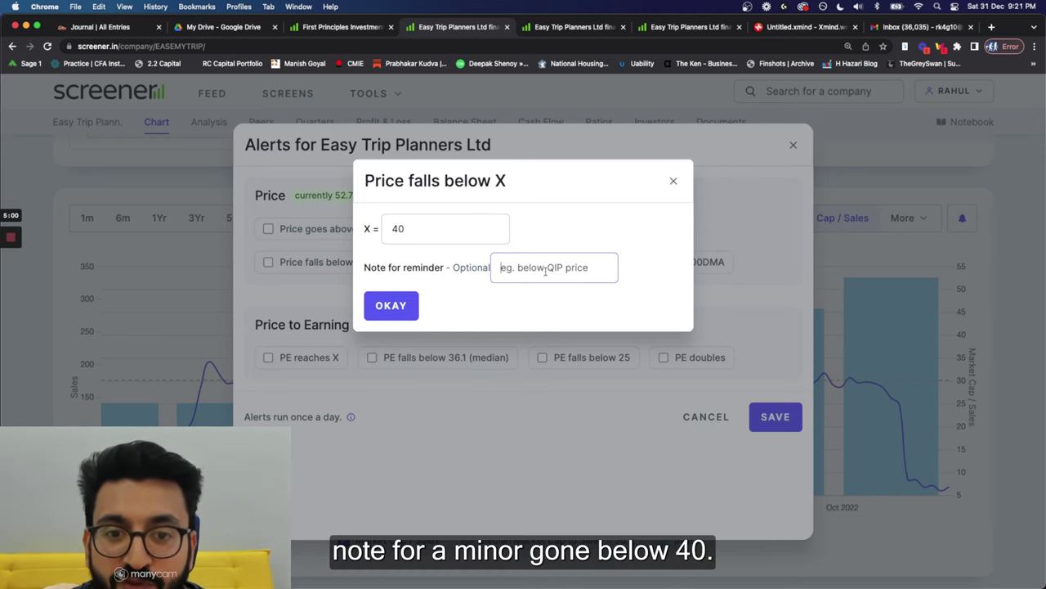
pyautogui.write('Go')
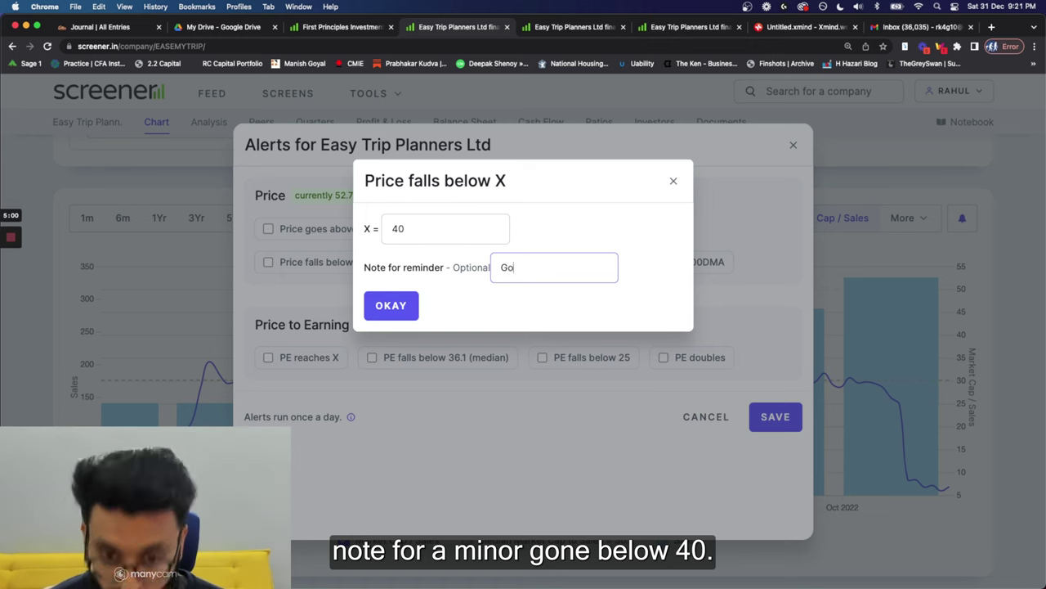
pyautogui.write('ne below 40')
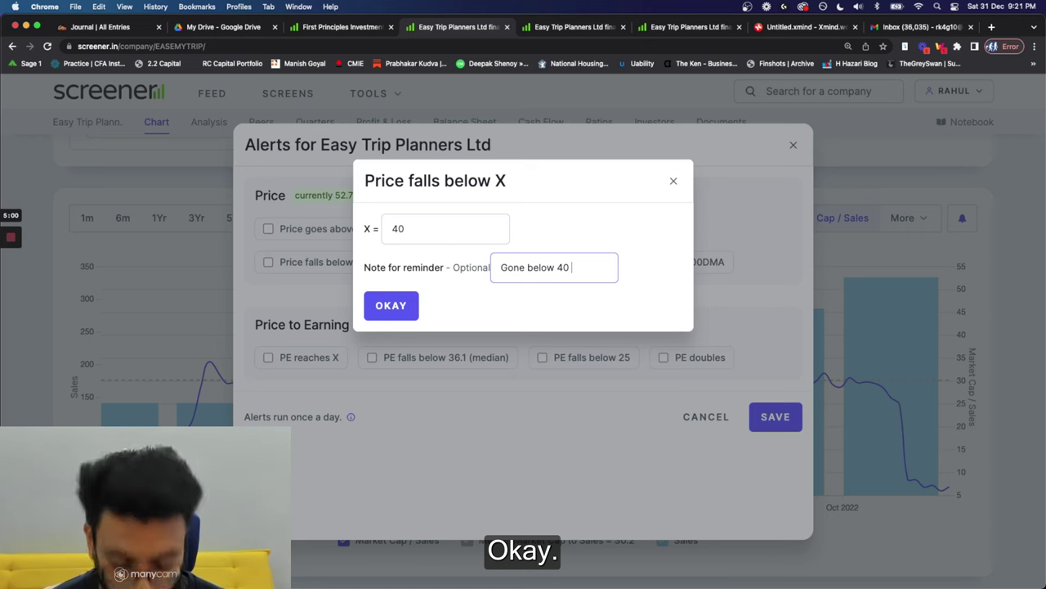
pyautogui.write(' !!!!!')
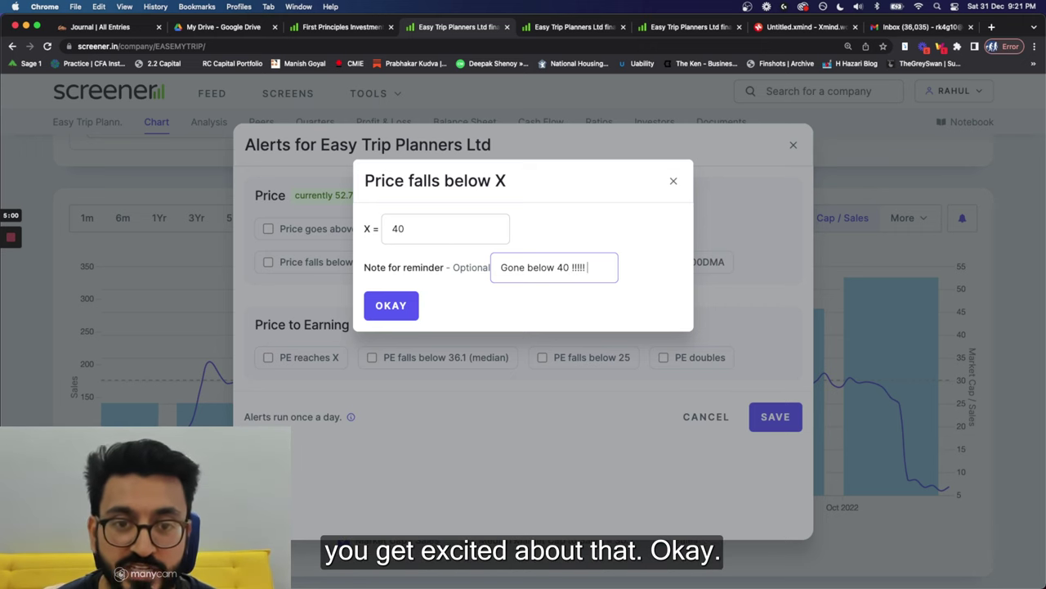
pyautogui.click(393, 306)
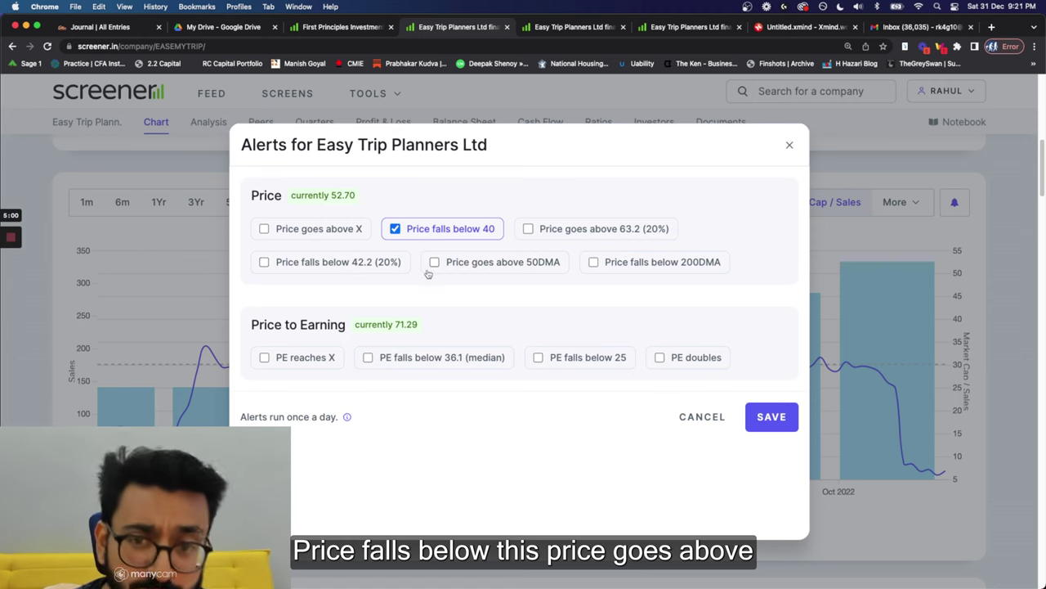
# Step: Add 'Price falls below 200DMA' and 'PE falls below 25' alerts and save all three
pyautogui.click(614, 270)
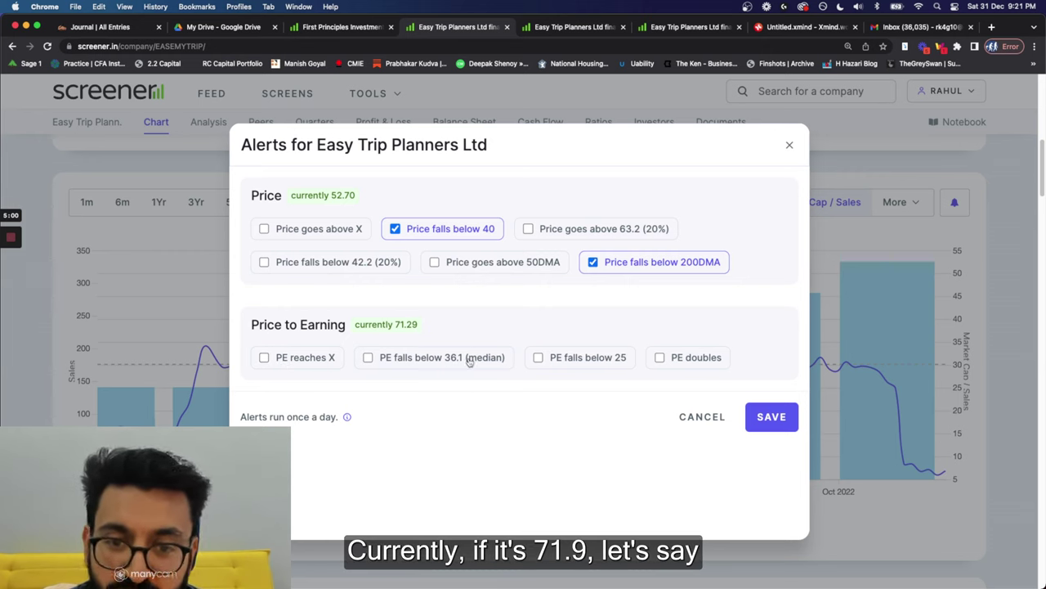
pyautogui.click(537, 359)
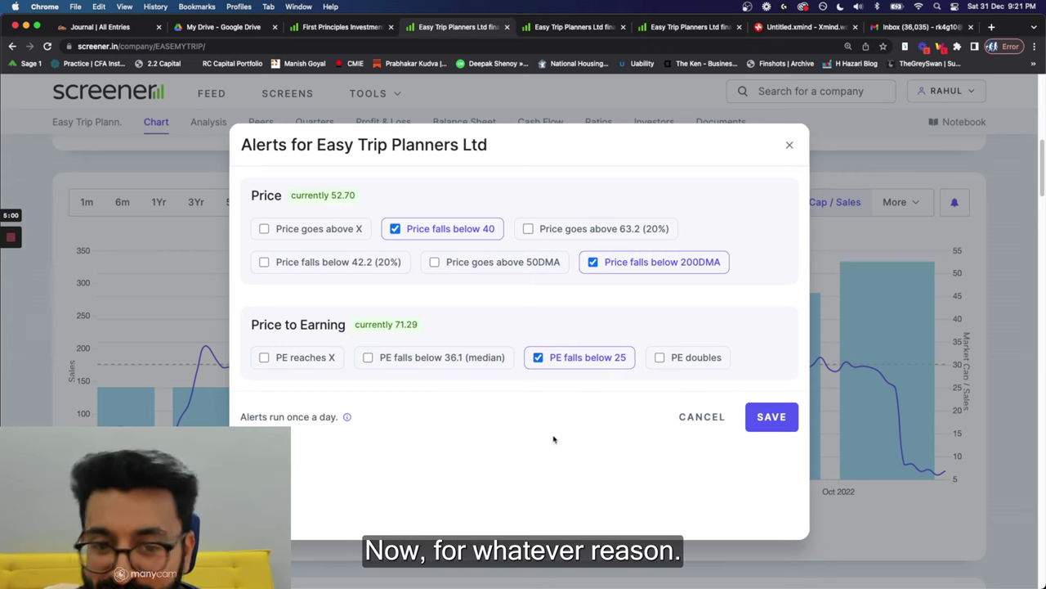
pyautogui.click(754, 423)
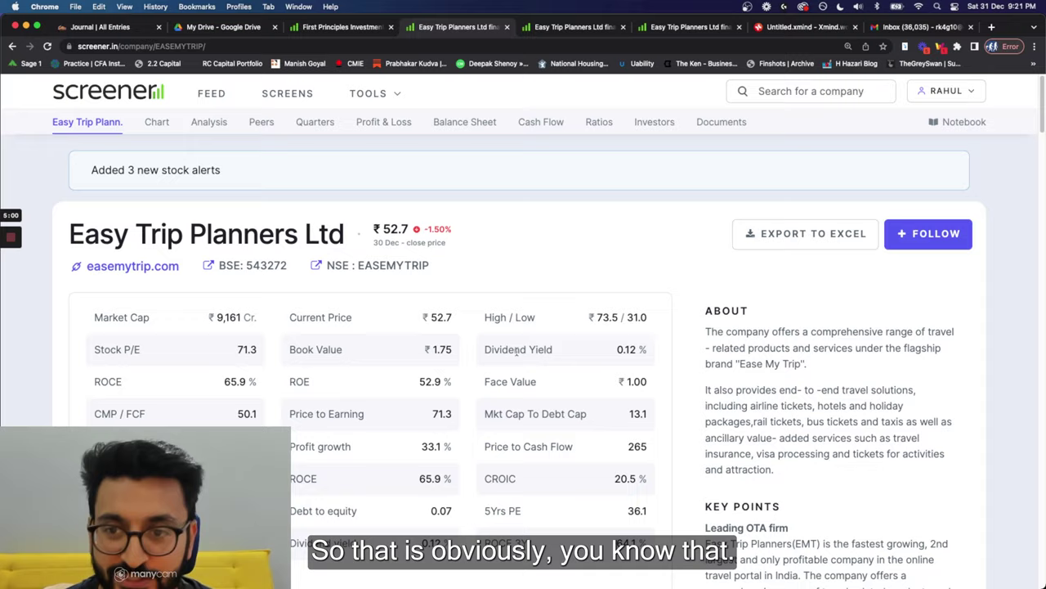
pyautogui.scroll(-10, 503, 237)
pyautogui.scroll(-2, 516, 354)
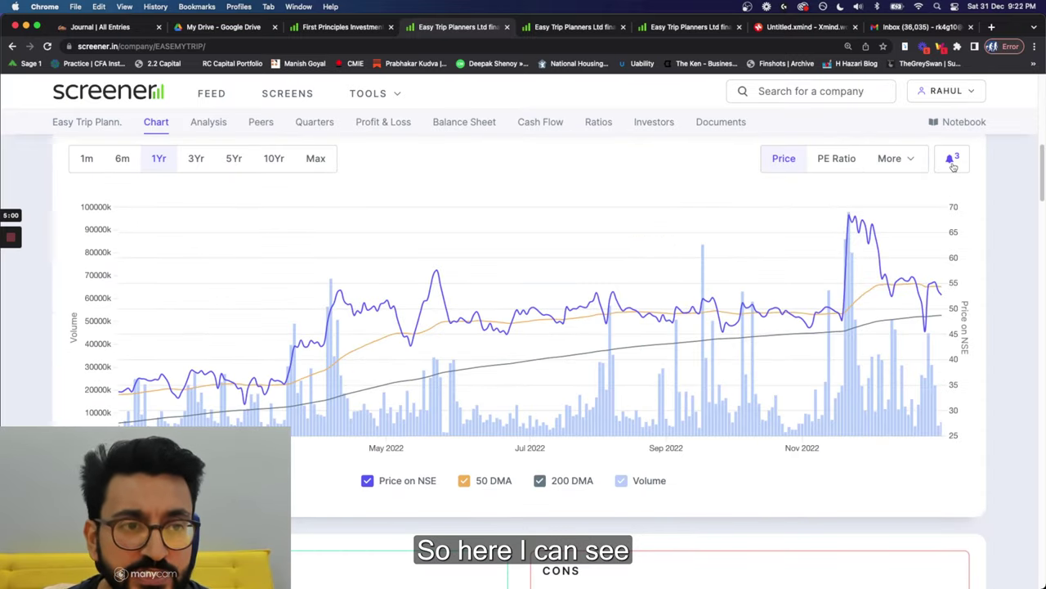
pyautogui.scroll(2, 902, 179)
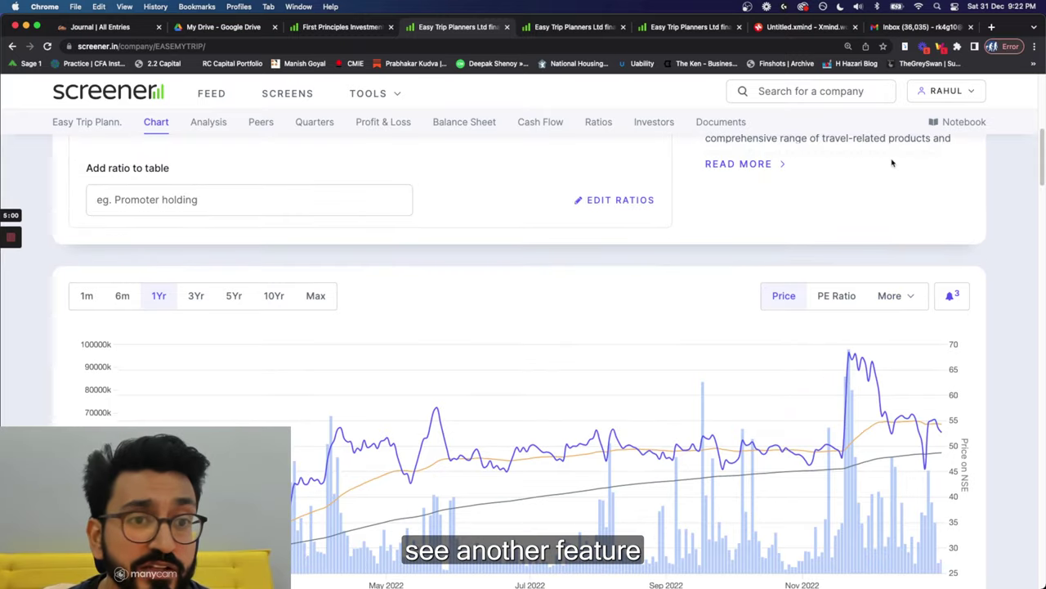
pyautogui.scroll(4, 695, 270)
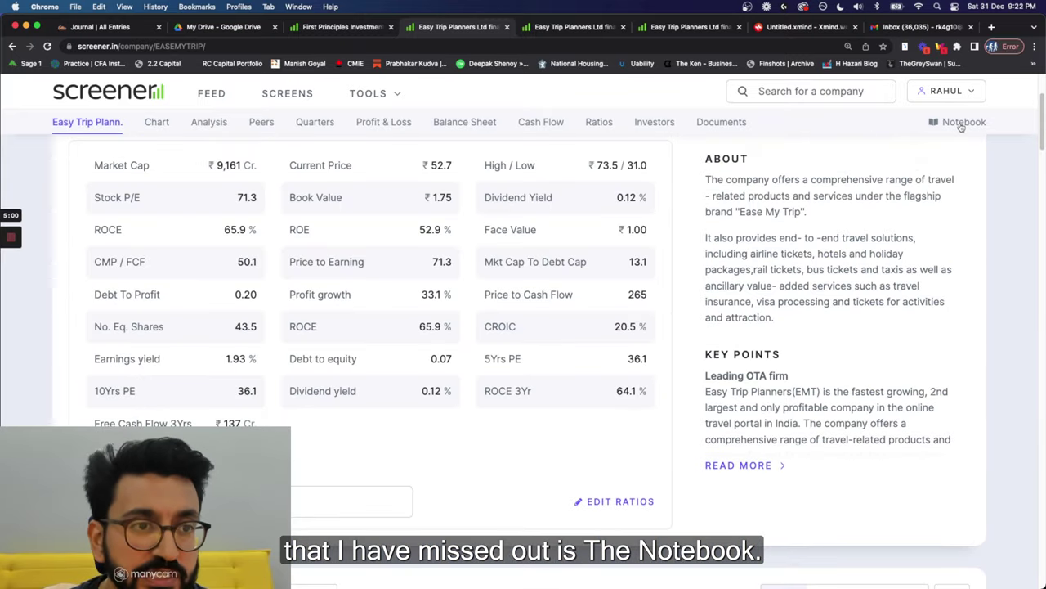
pyautogui.click(962, 122)
pyautogui.click(797, 142)
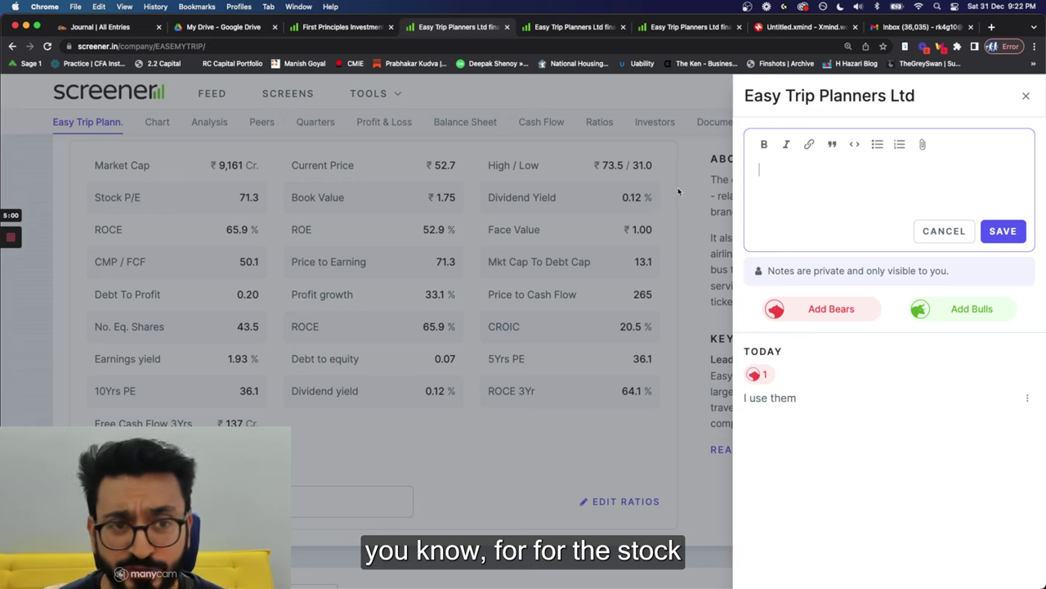
pyautogui.click(1026, 97)
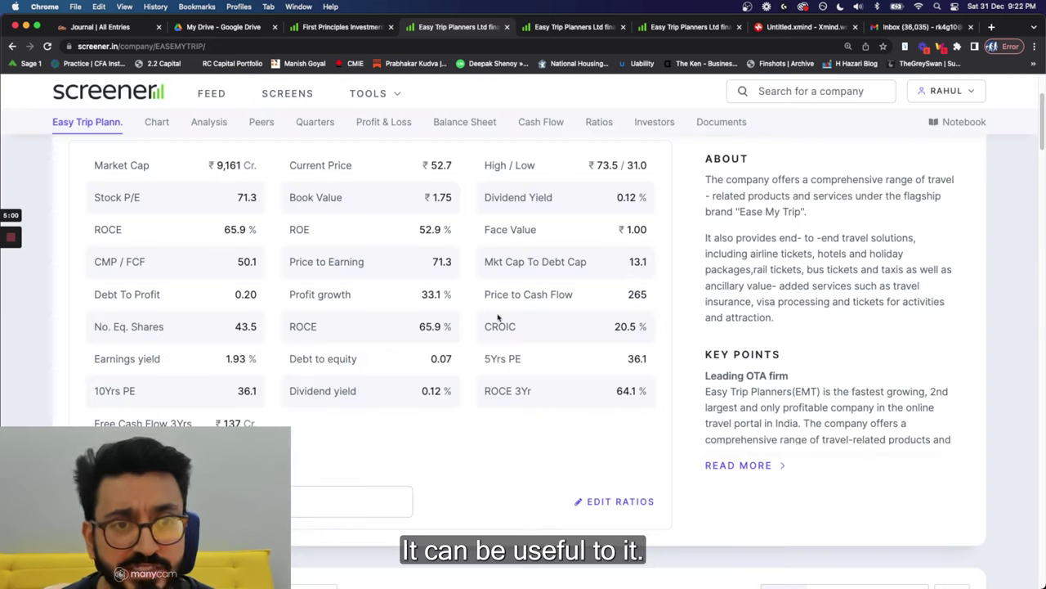
pyautogui.scroll(-5, 498, 317)
pyautogui.scroll(-4, 480, 412)
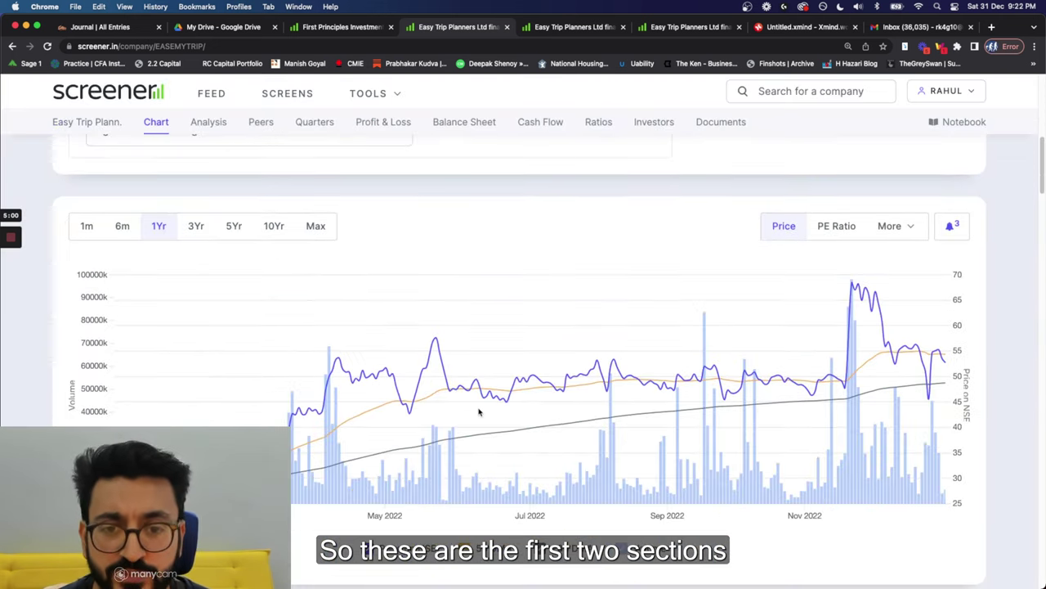
pyautogui.scroll(-5, 480, 412)
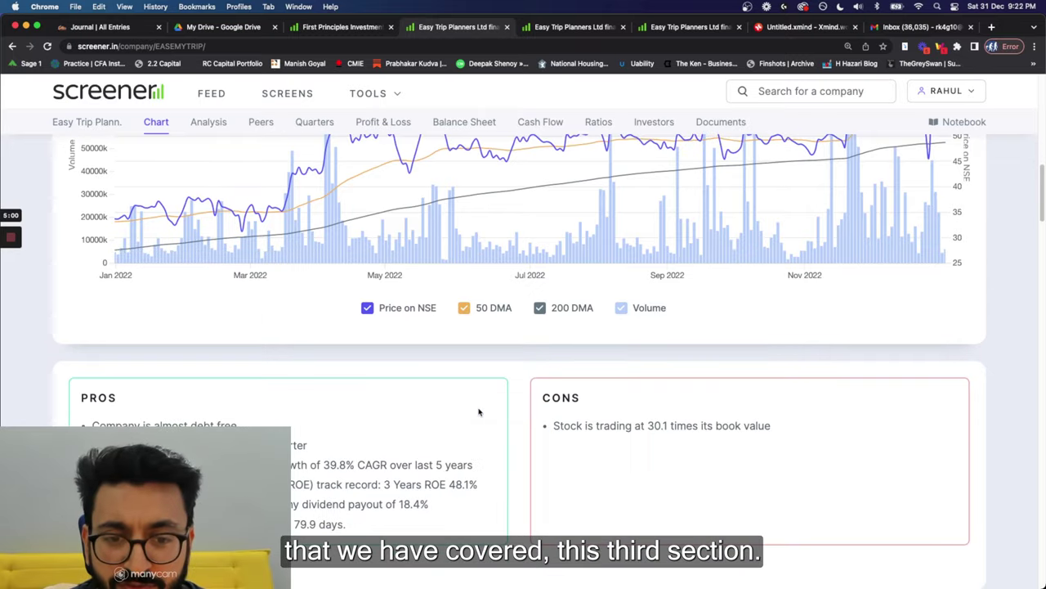
pyautogui.scroll(-2, 479, 412)
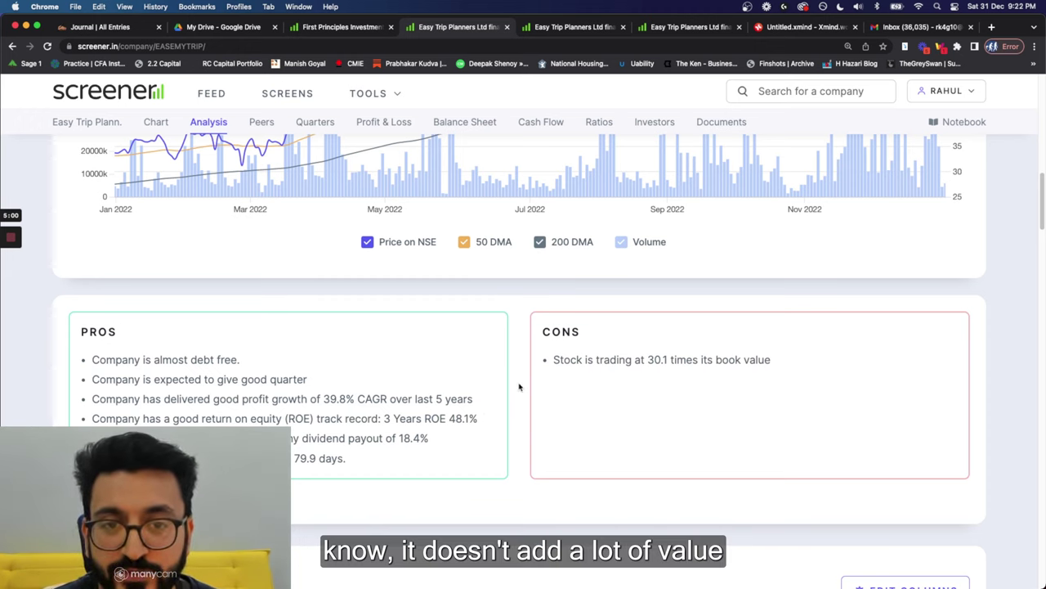
pyautogui.scroll(-1, 518, 387)
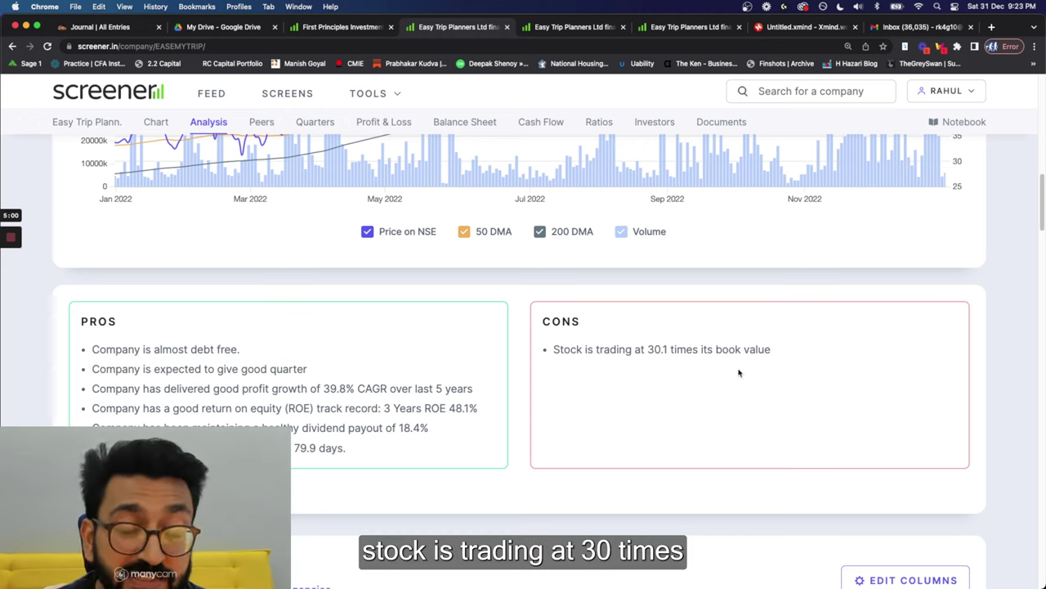
pyautogui.scroll(-1, 598, 392)
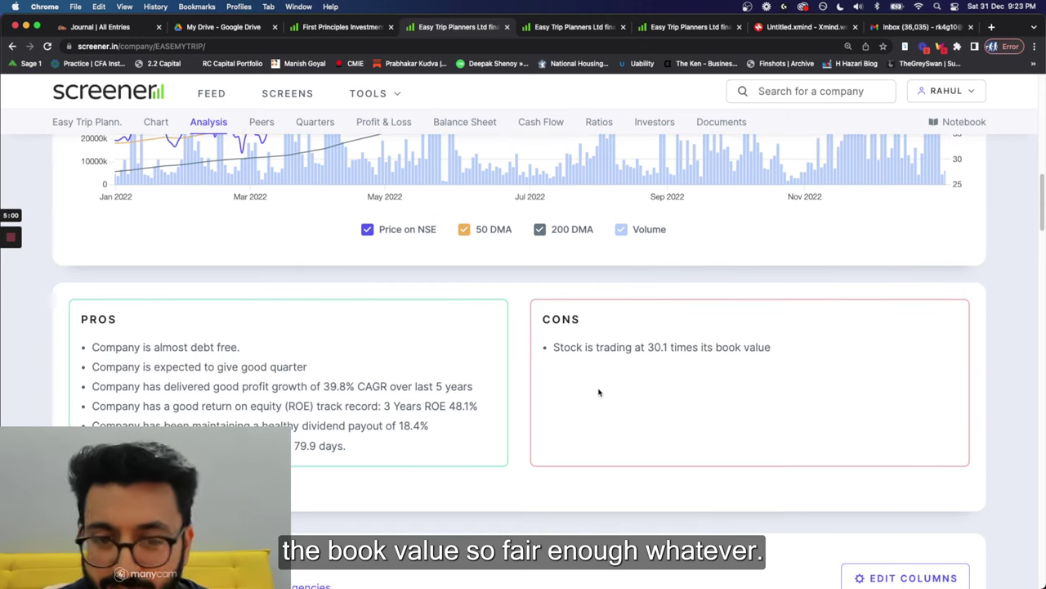
pyautogui.scroll(-2, 599, 393)
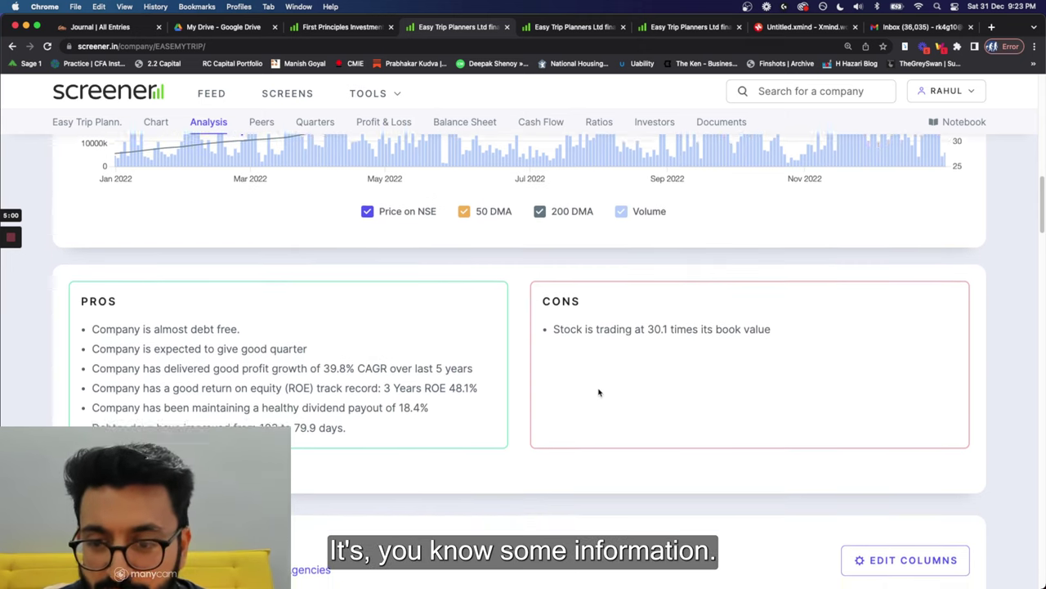
pyautogui.scroll(-5, 598, 393)
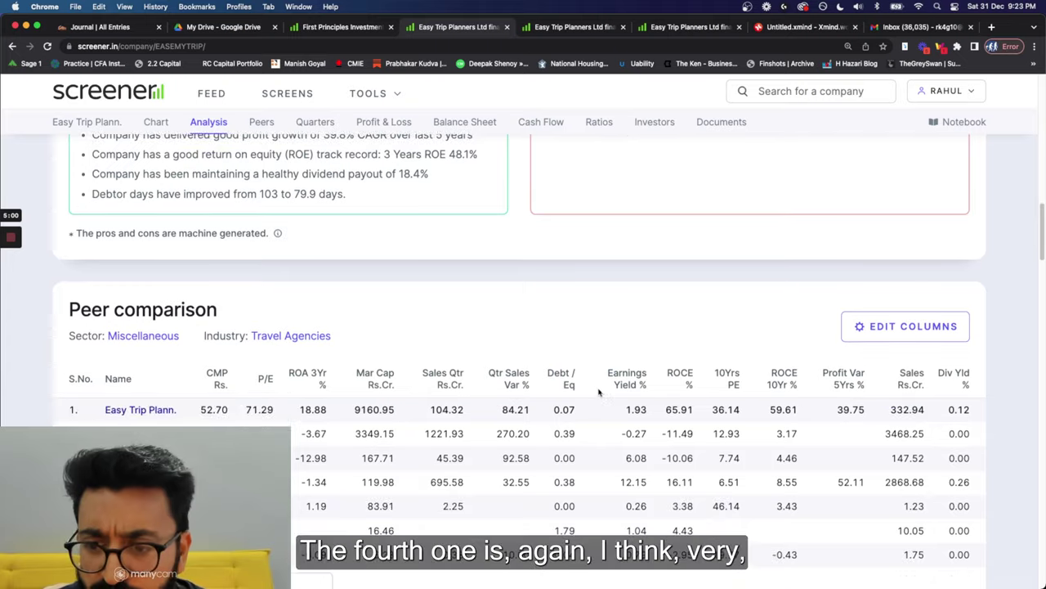
# Step: View the Thomas Cook (I) company page, then return to Easy Trip Planners
pyautogui.scroll(-2, 598, 392)
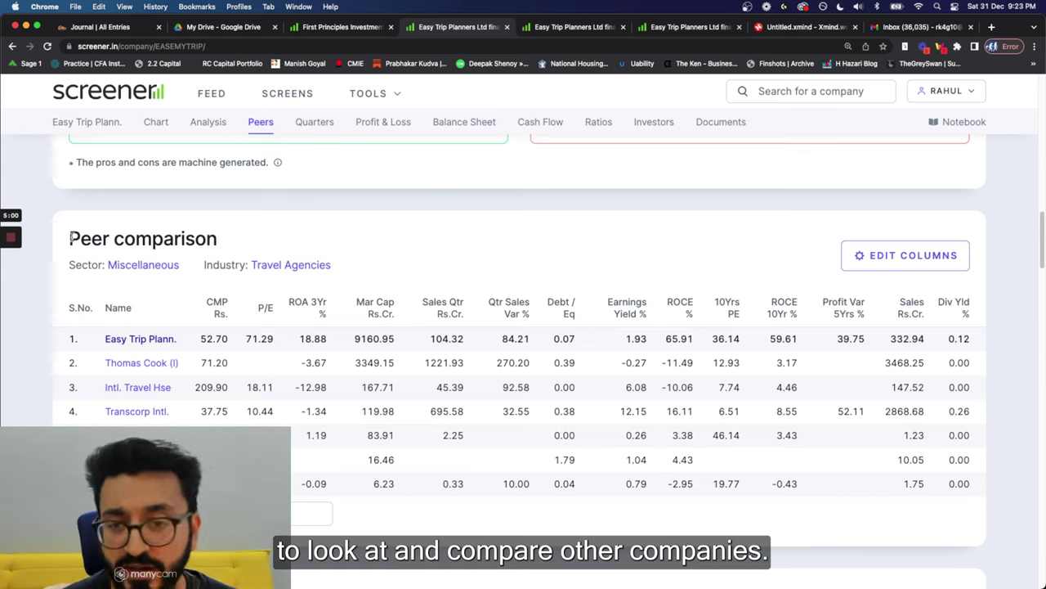
pyautogui.click(148, 363)
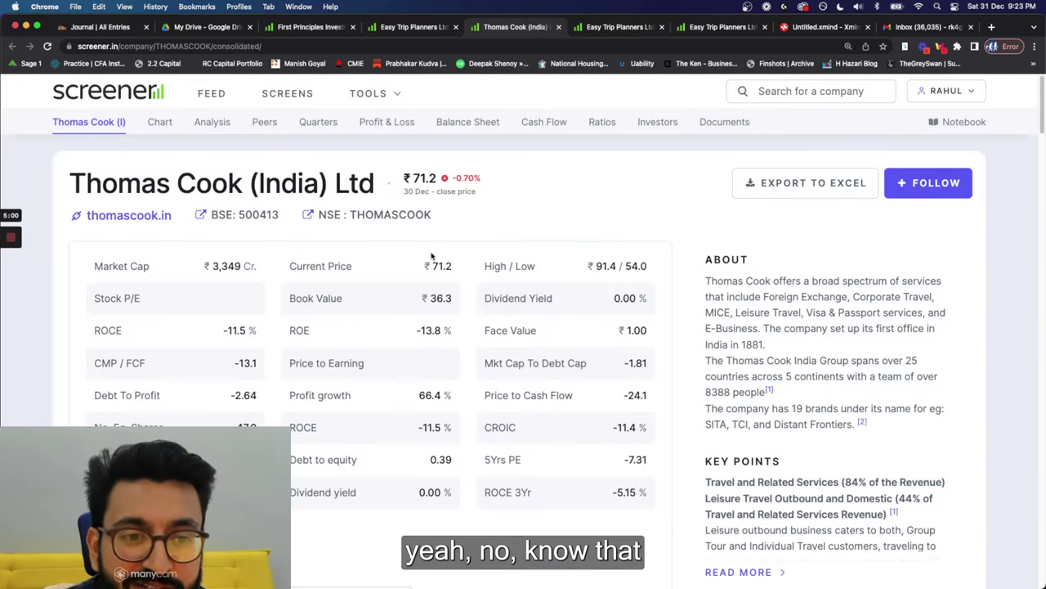
pyautogui.scroll(-2, 432, 281)
pyautogui.scroll(1, 433, 281)
pyautogui.scroll(-4, 432, 282)
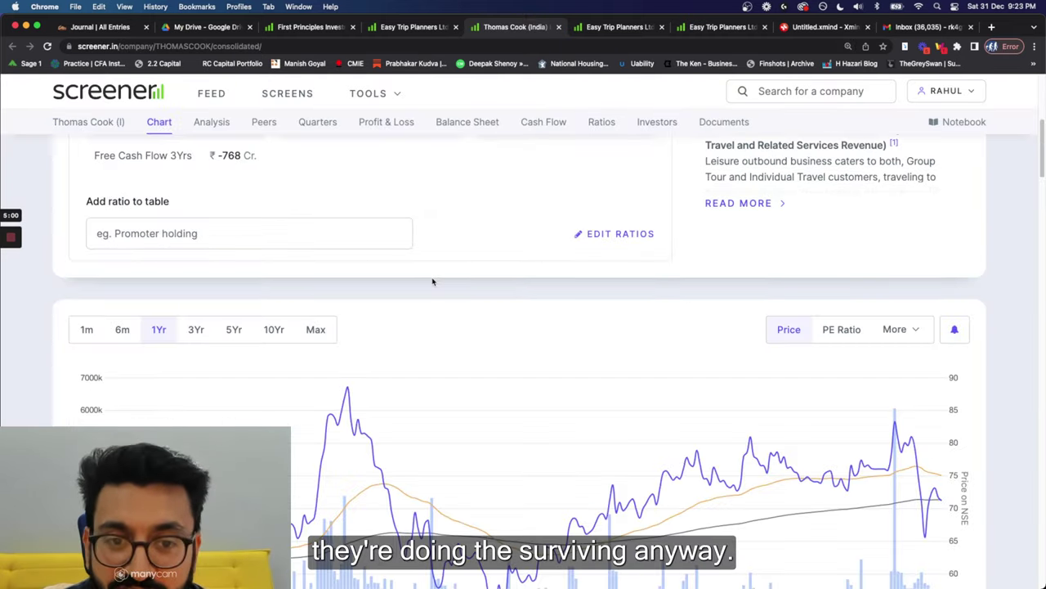
pyautogui.scroll(5, 432, 275)
pyautogui.click(412, 27)
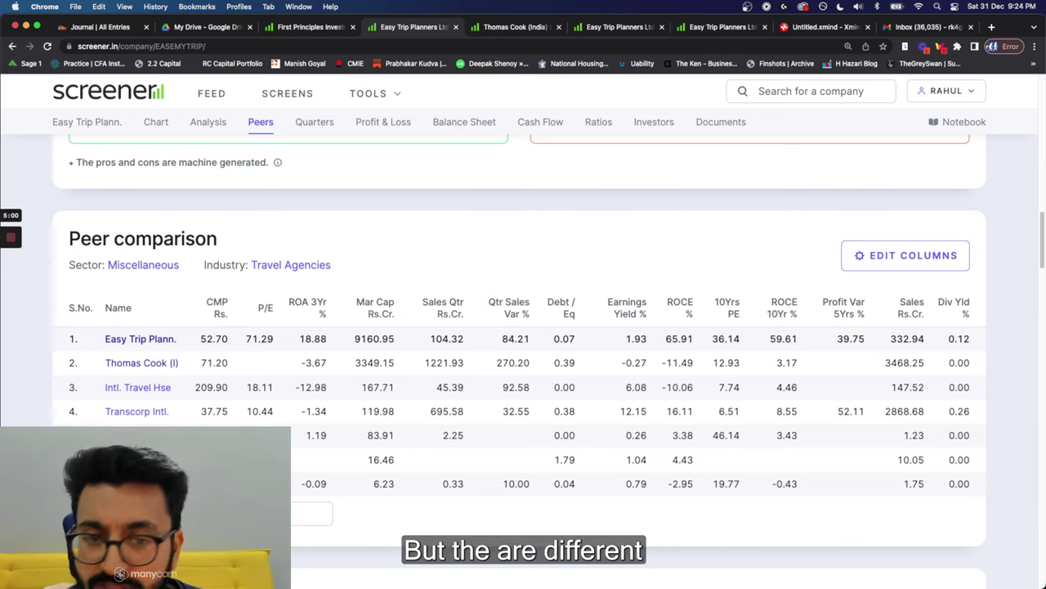
# Step: Scroll down to the Travel Agencies peer comparison table
pyautogui.scroll(-1, 327, 465)
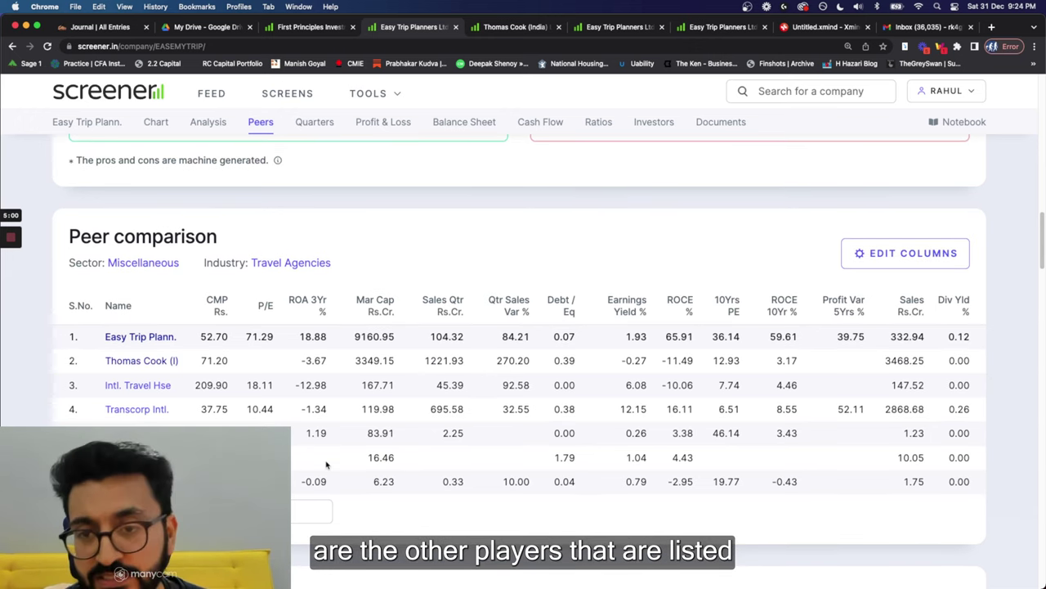
pyautogui.scroll(-1, 474, 445)
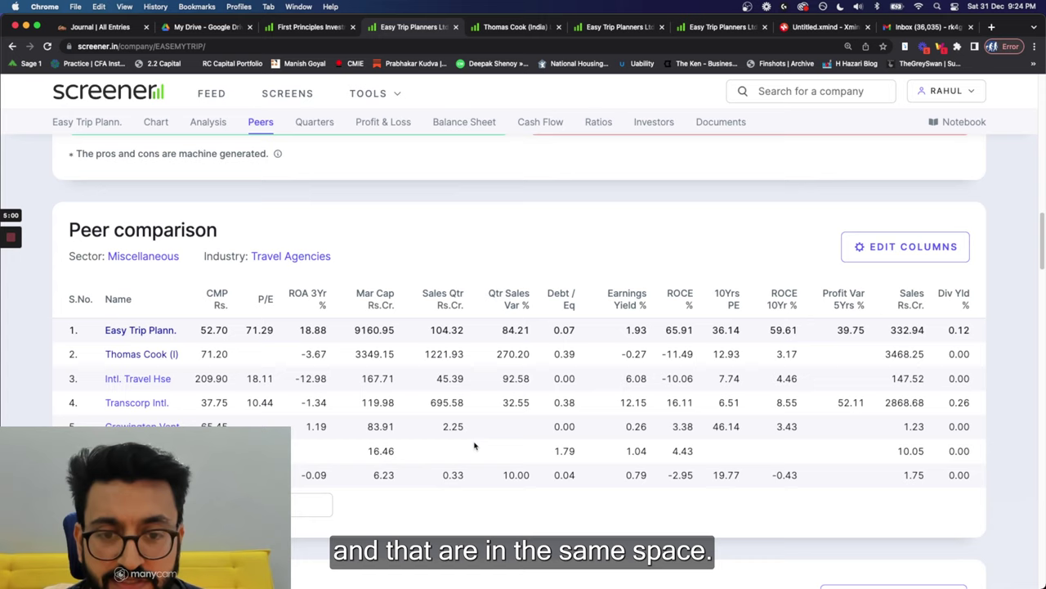
pyautogui.scroll(-2, 615, 398)
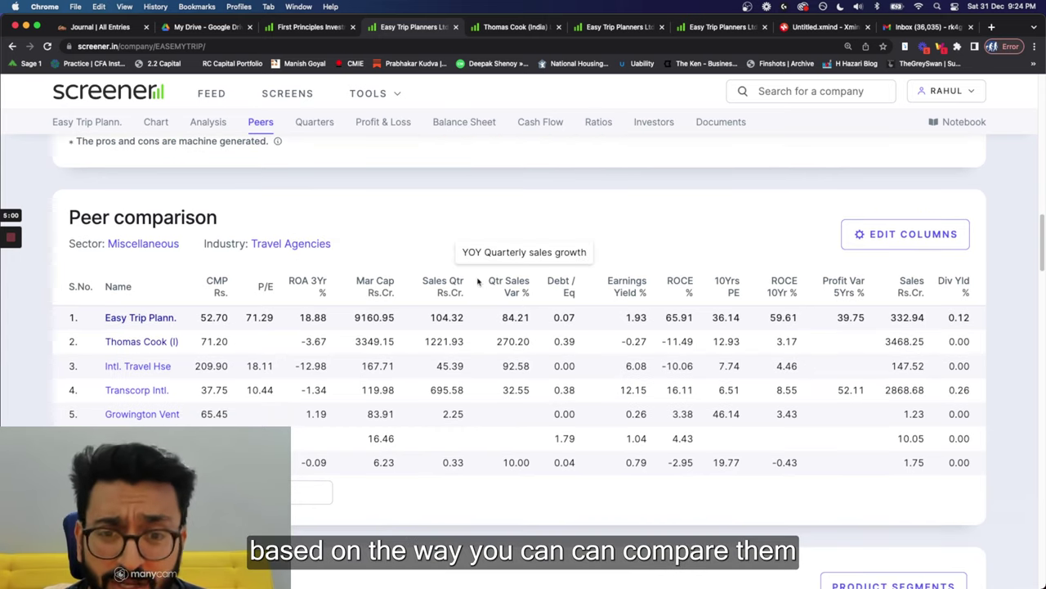
# Step: In the peer table's column settings, browse Balance Sheet ratios and filter the list by 'Debt to'
pyautogui.click(869, 234)
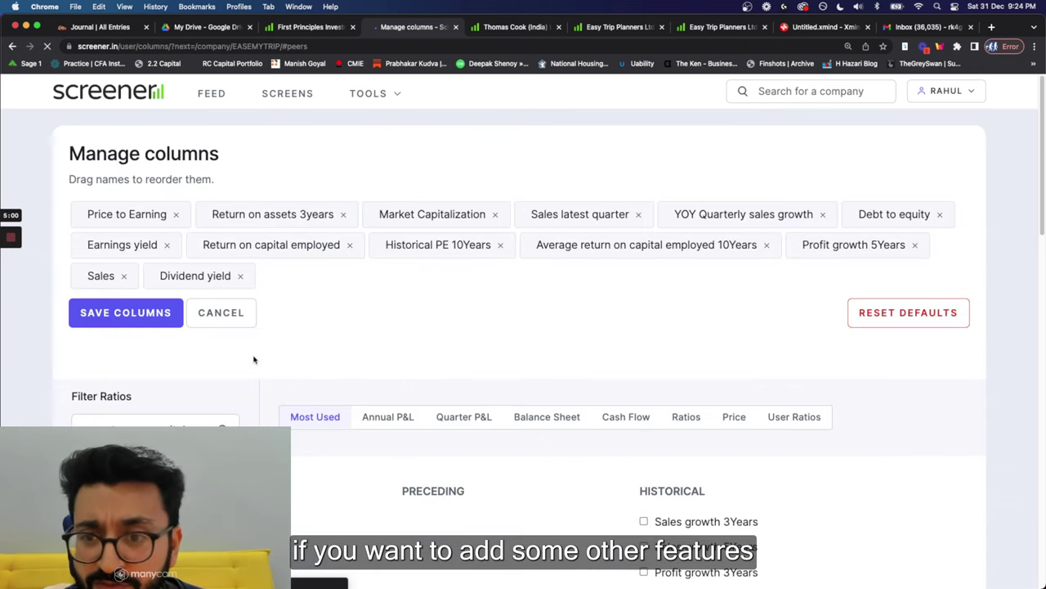
pyautogui.scroll(-2, 253, 359)
pyautogui.scroll(-3, 314, 410)
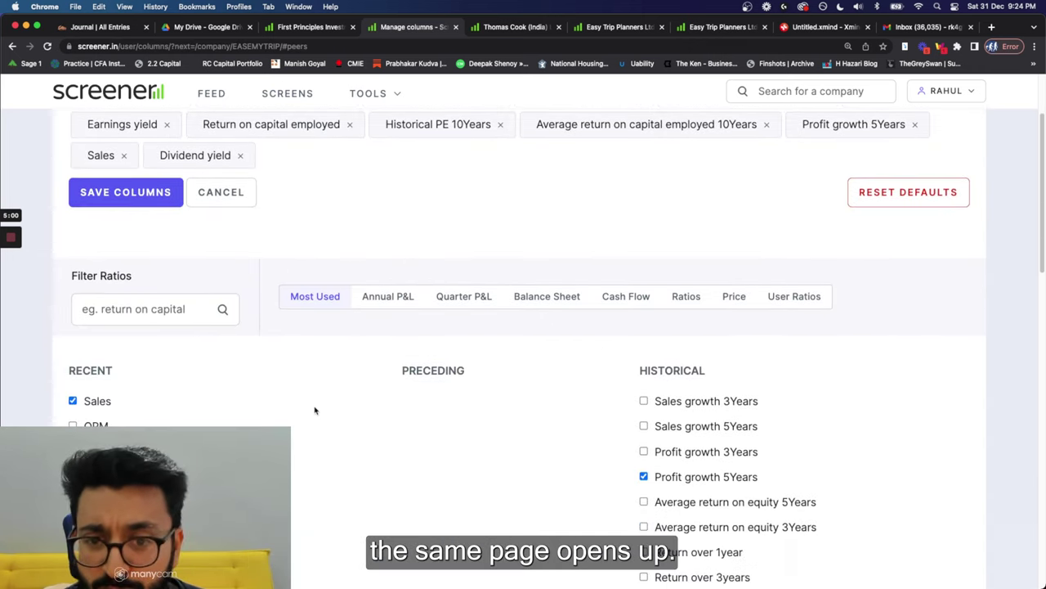
pyautogui.click(562, 247)
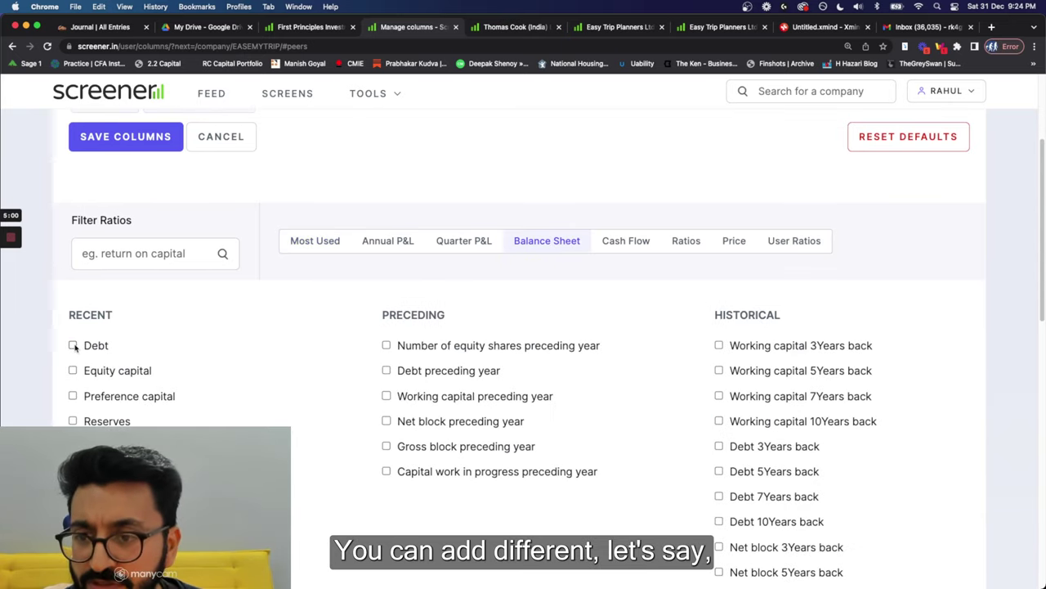
pyautogui.scroll(-1, 75, 347)
pyautogui.scroll(3, 74, 347)
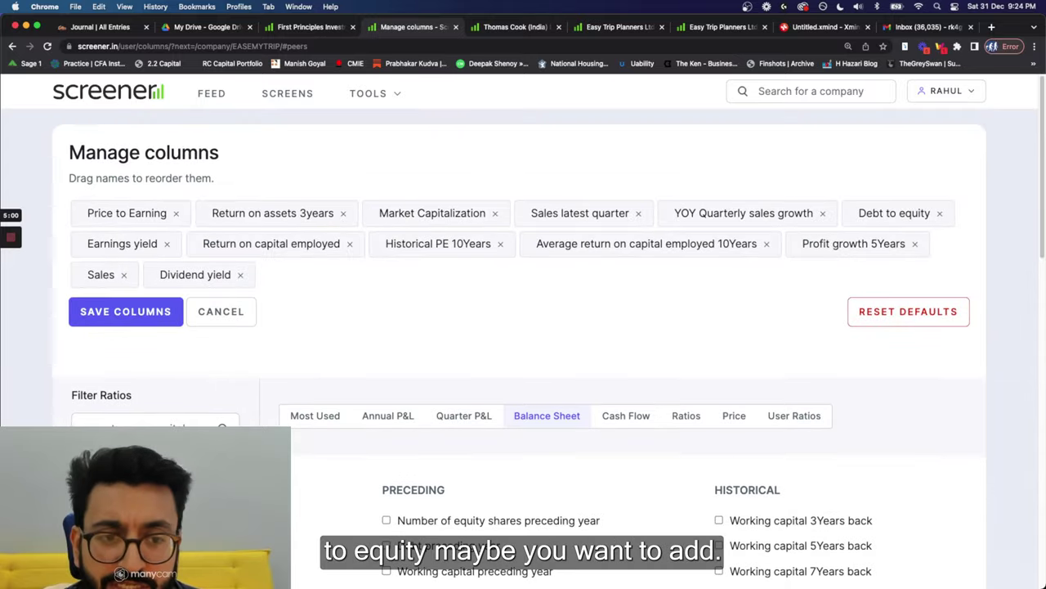
pyautogui.scroll(-3, 336, 373)
pyautogui.click(140, 177)
pyautogui.write('Debt ')
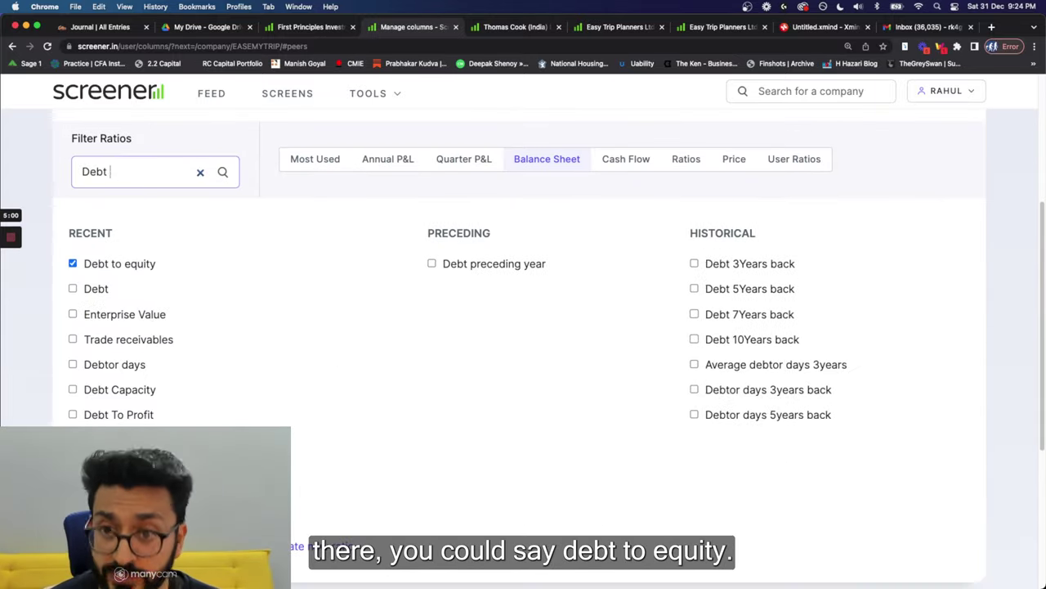
pyautogui.write('to')
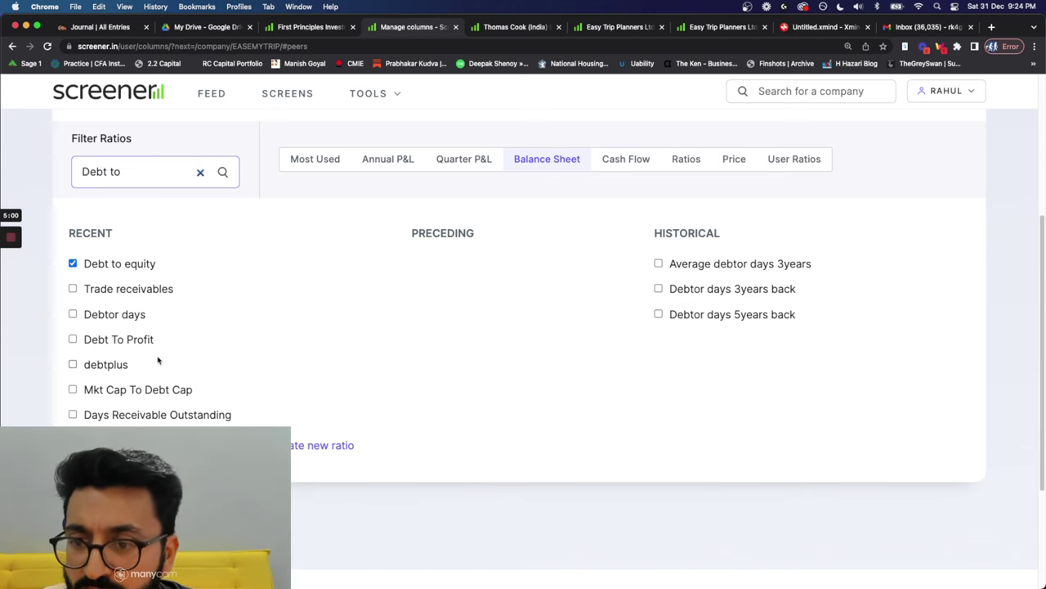
# Step: Tick OPM among the Most Used ratios and save the peer table columns
pyautogui.scroll(2, 234, 327)
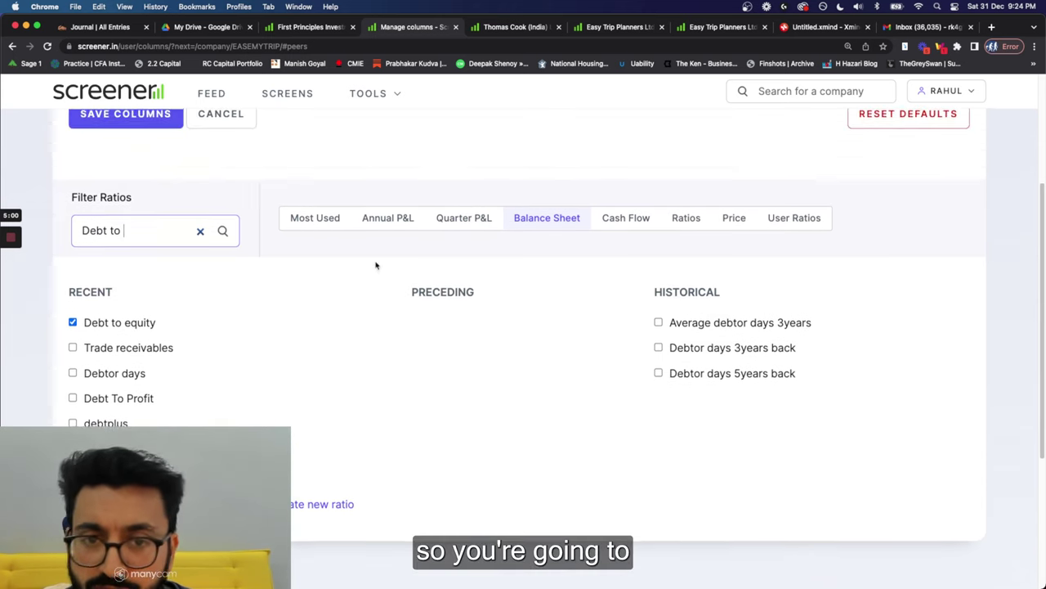
pyautogui.click(323, 219)
pyautogui.scroll(-1, 363, 384)
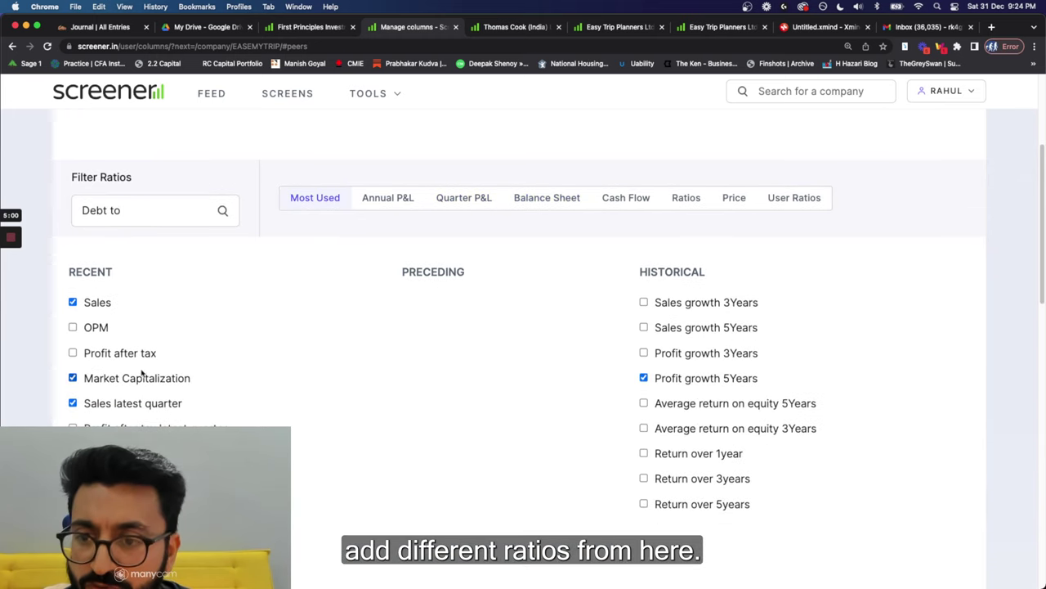
pyautogui.click(73, 327)
pyautogui.scroll(5, 209, 245)
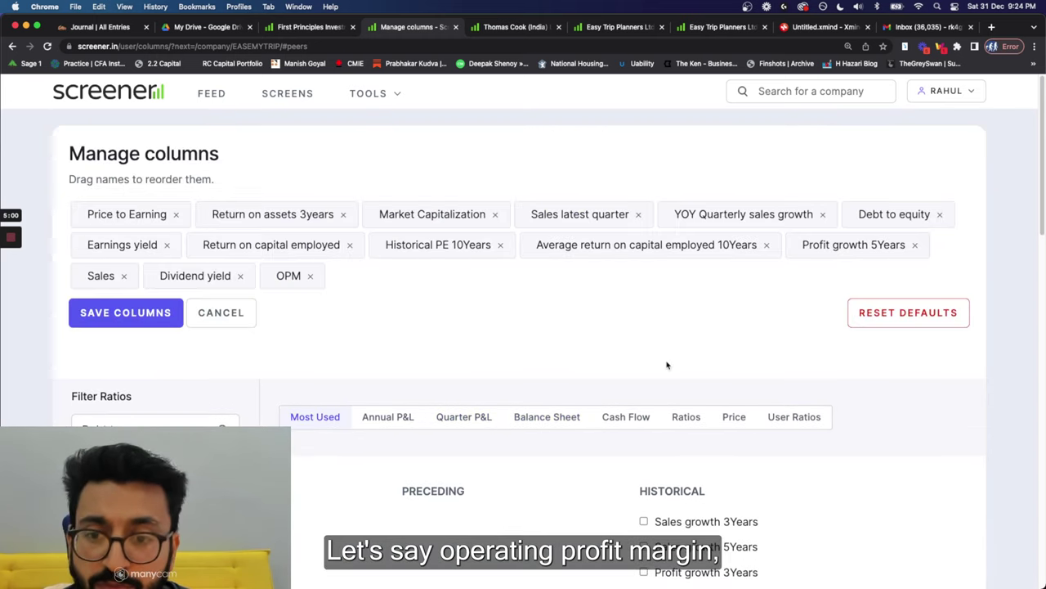
pyautogui.scroll(-1, 657, 366)
pyautogui.click(122, 288)
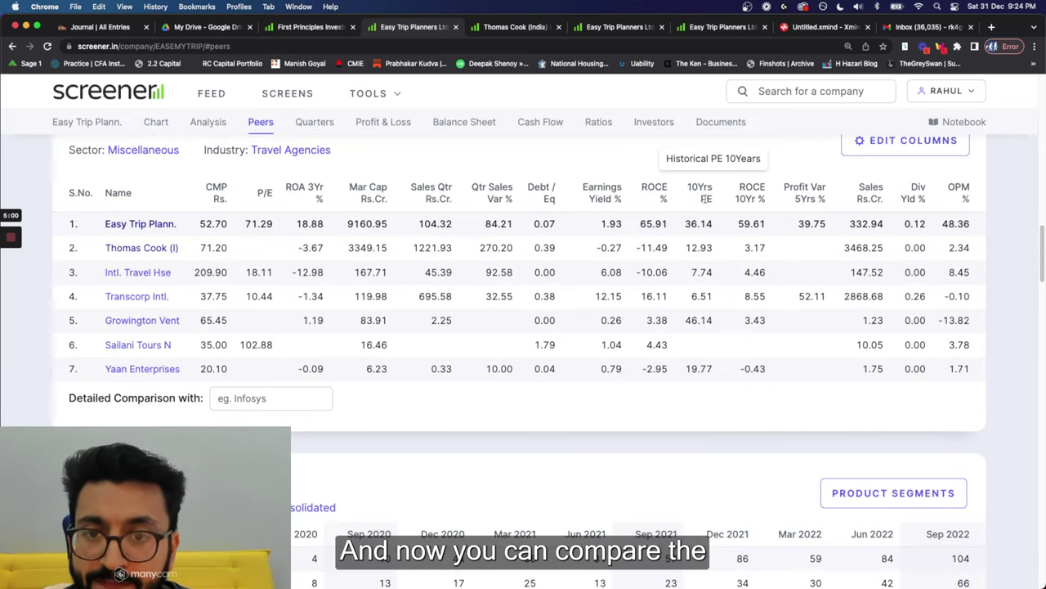
# Step: Scroll Gujarat Themis's page to its bulk-drug peer comparison, then move over to Tijori Finance
pyautogui.scroll(1, 899, 213)
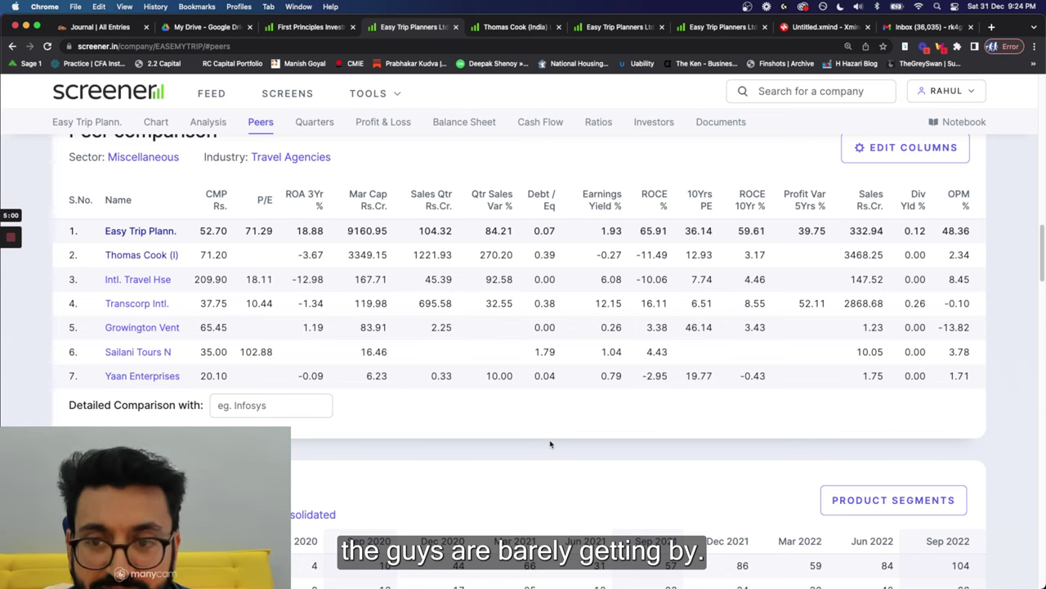
pyautogui.scroll(-3, 550, 444)
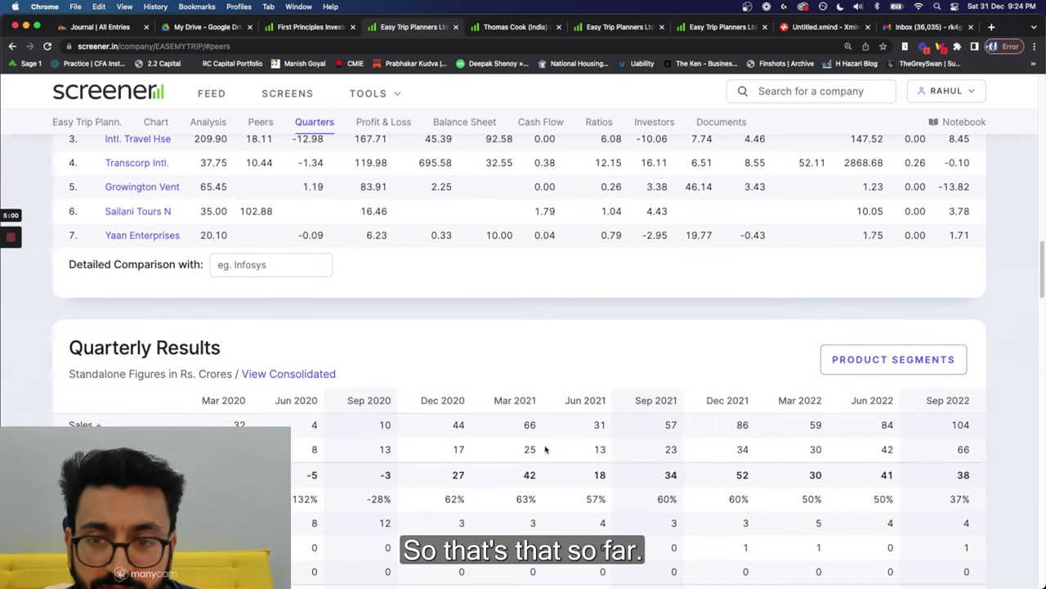
pyautogui.scroll(-3, 545, 448)
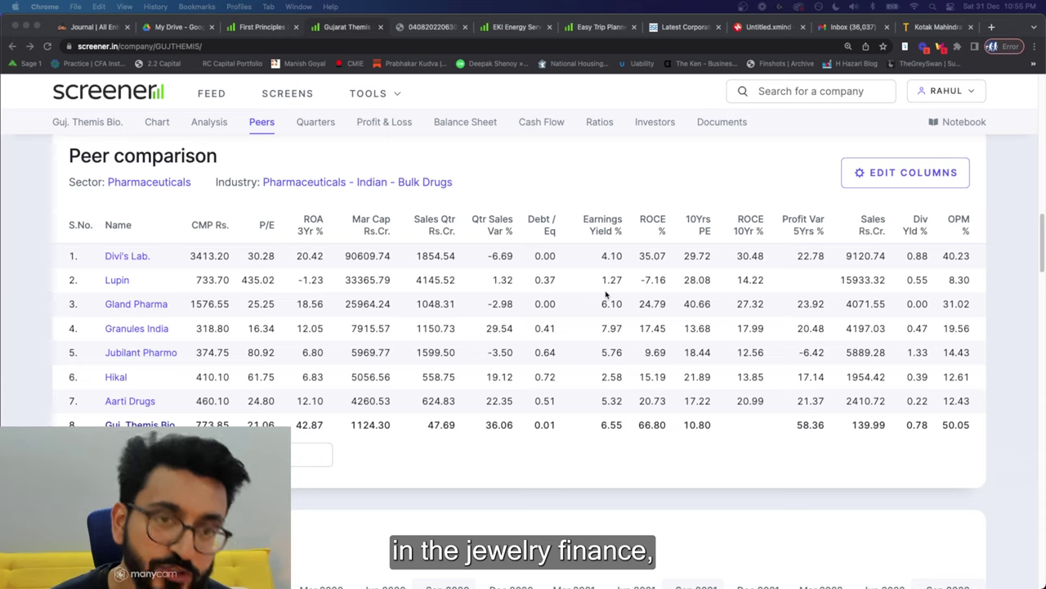
pyautogui.click(928, 27)
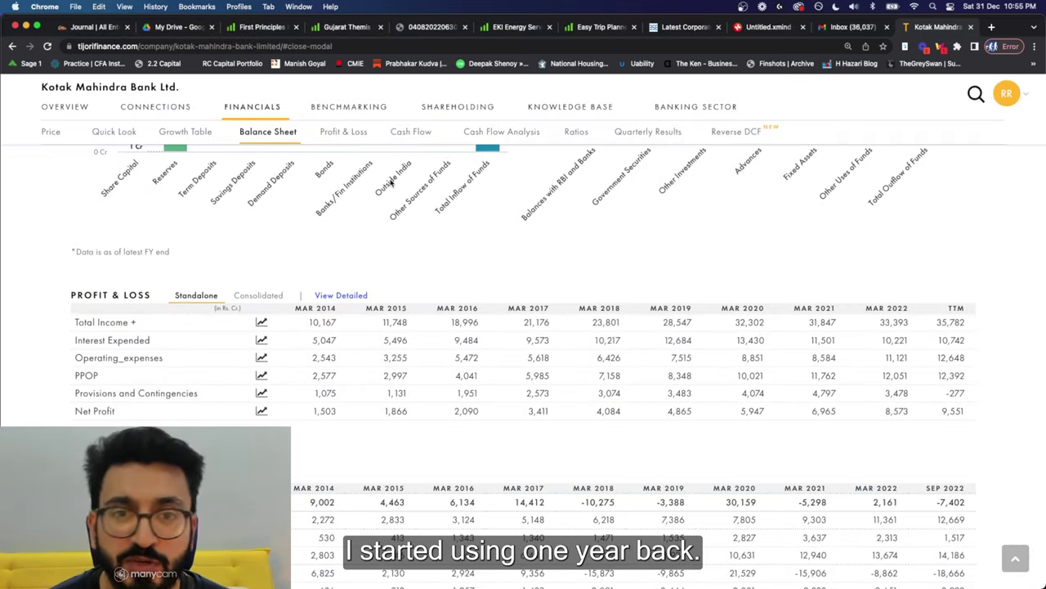
# Step: Search Tijori Finance for 'Easy' and open the Easy Trip Planners Ltd. page
pyautogui.scroll(15, 402, 237)
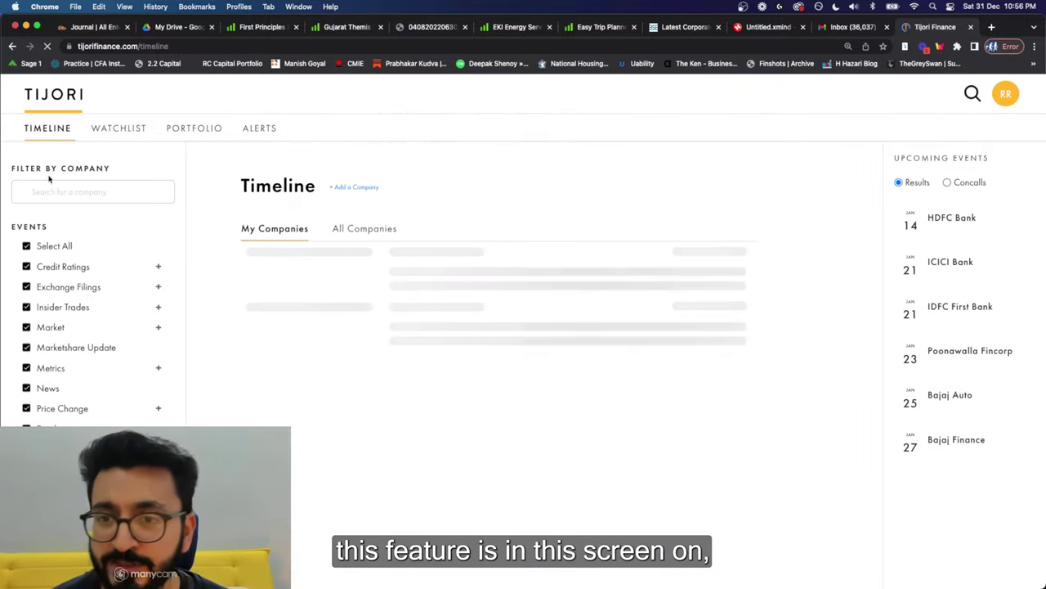
pyautogui.click(972, 93)
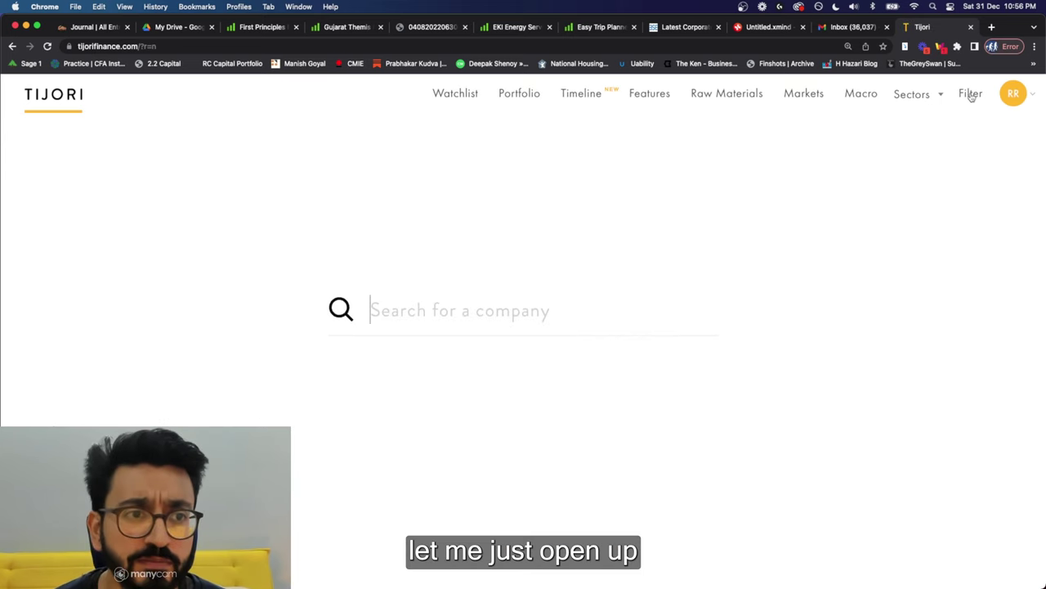
pyautogui.click(471, 312)
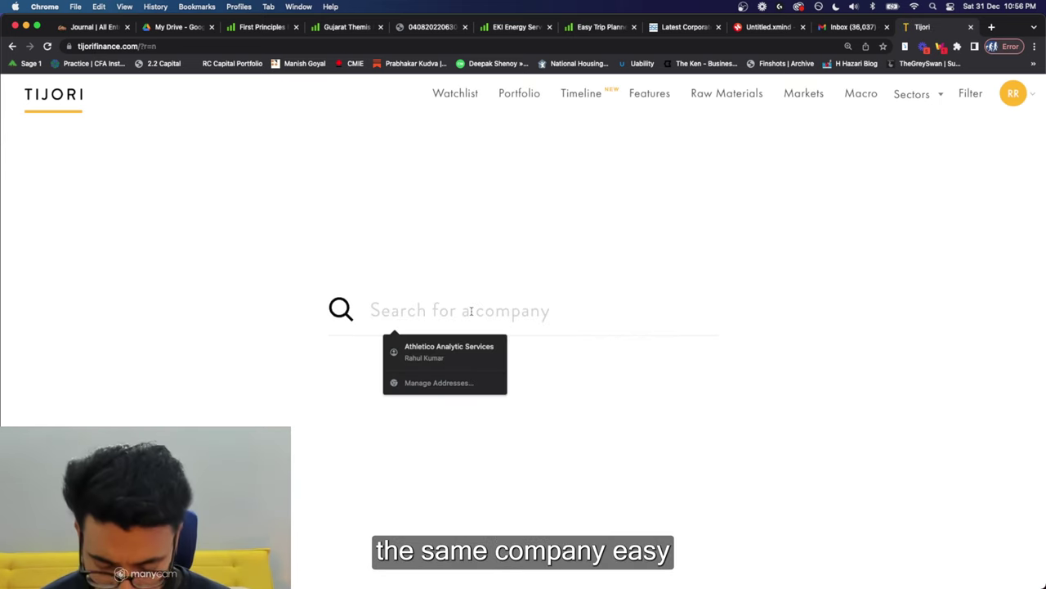
pyautogui.write('Easy')
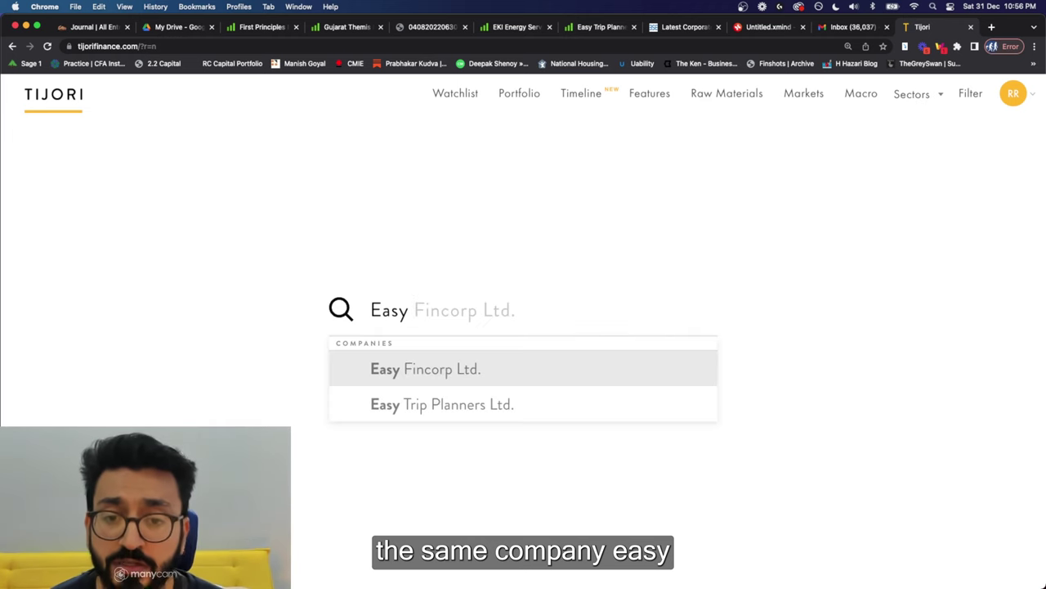
pyautogui.press('Down')
pyautogui.press('Return')
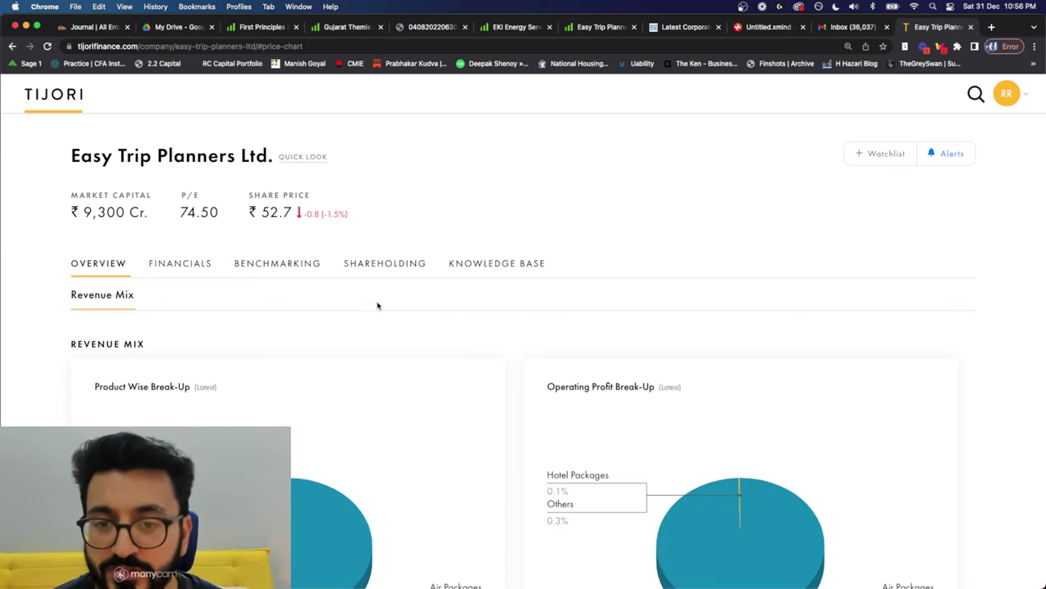
# Step: Show Easy Trip Planners' financials and scroll down to the yearly Ratios table
pyautogui.click(198, 264)
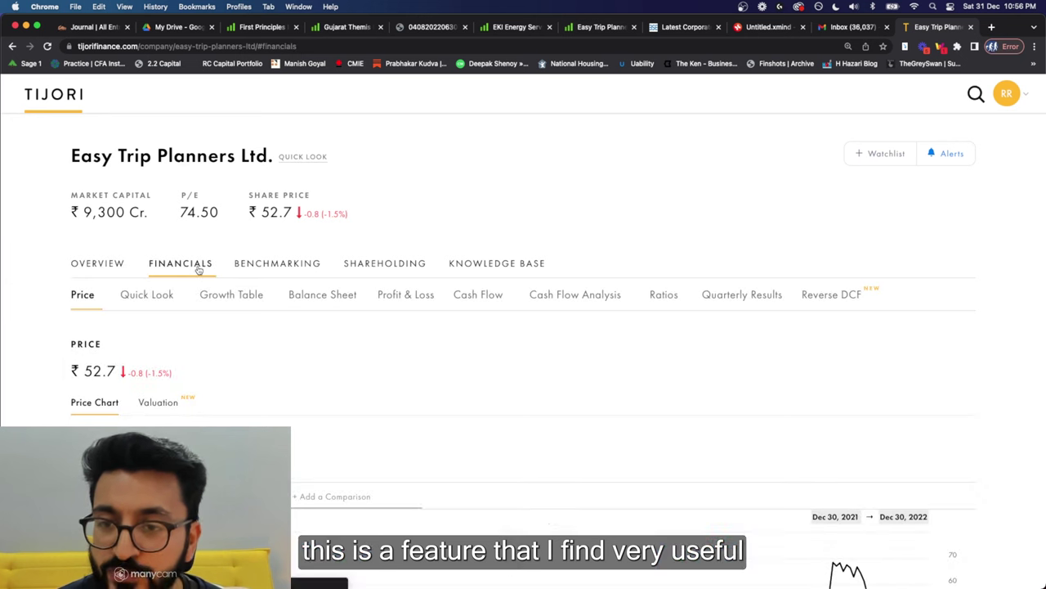
pyautogui.scroll(-15, 208, 328)
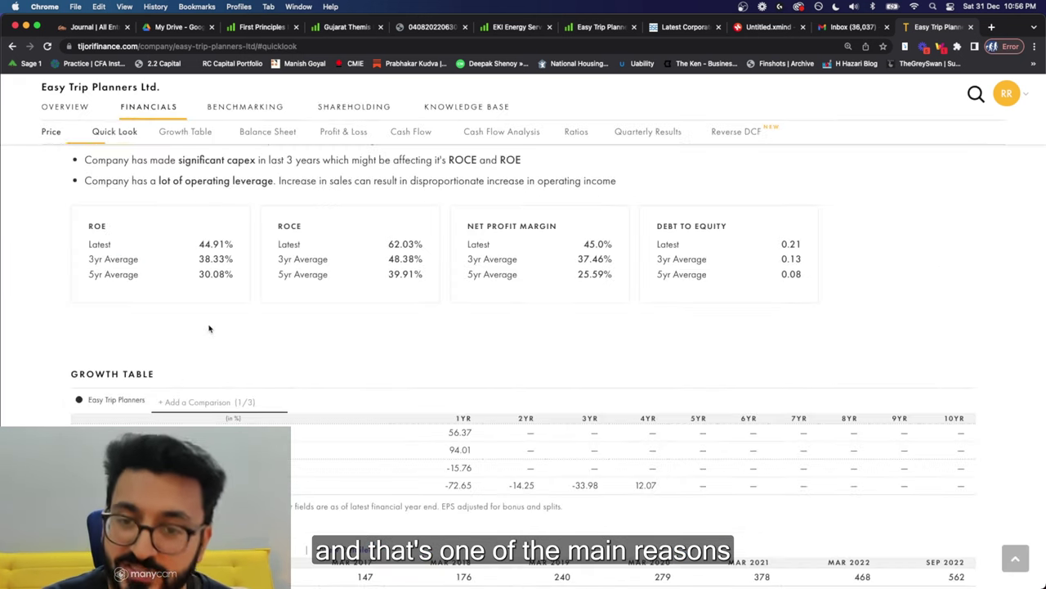
pyautogui.scroll(-3, 209, 330)
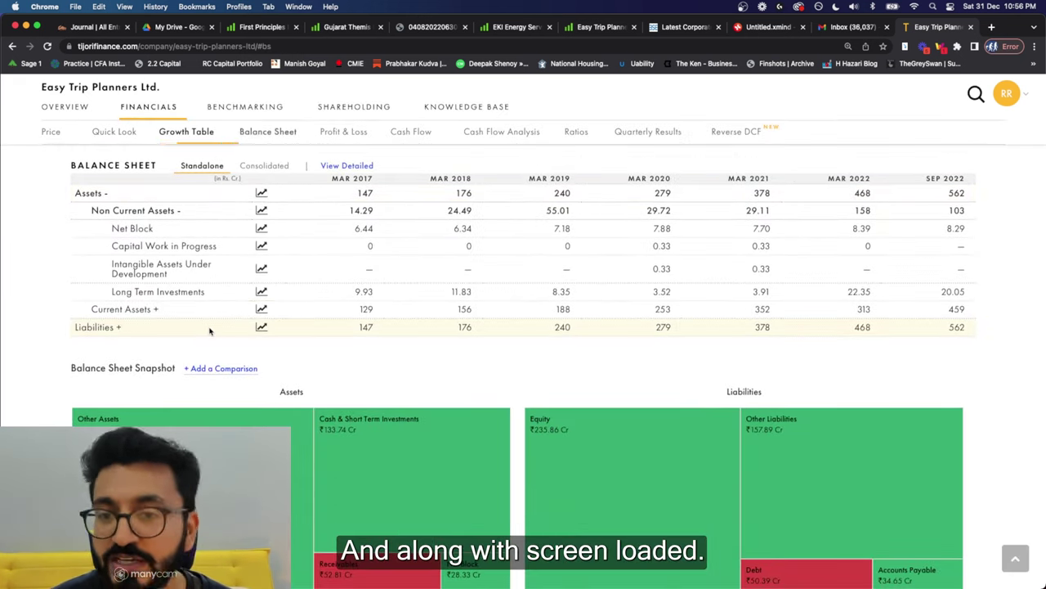
pyautogui.scroll(-20, 209, 331)
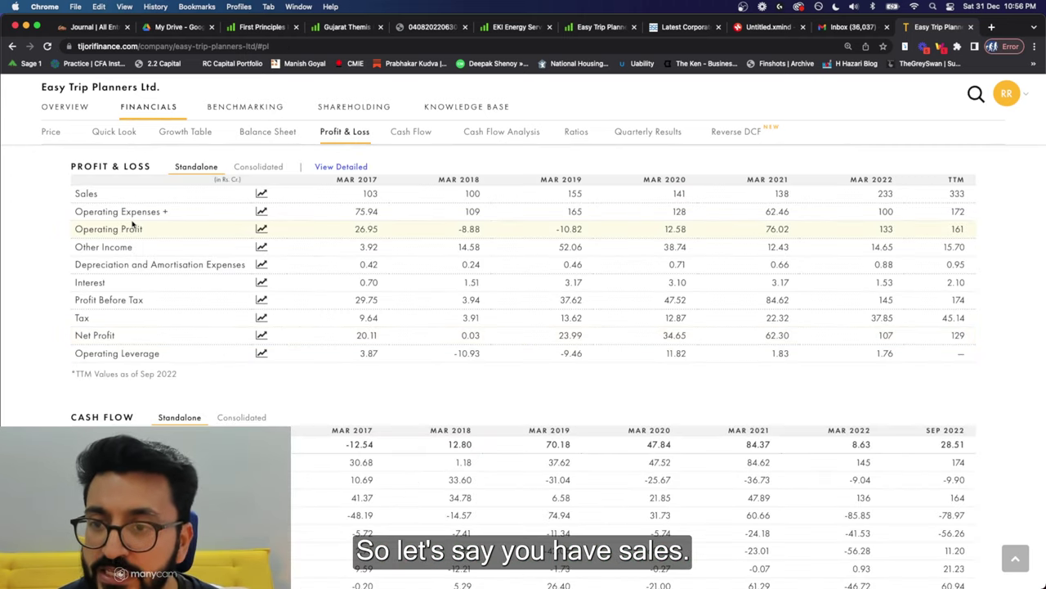
pyautogui.scroll(-1, 250, 336)
pyautogui.scroll(-15, 249, 335)
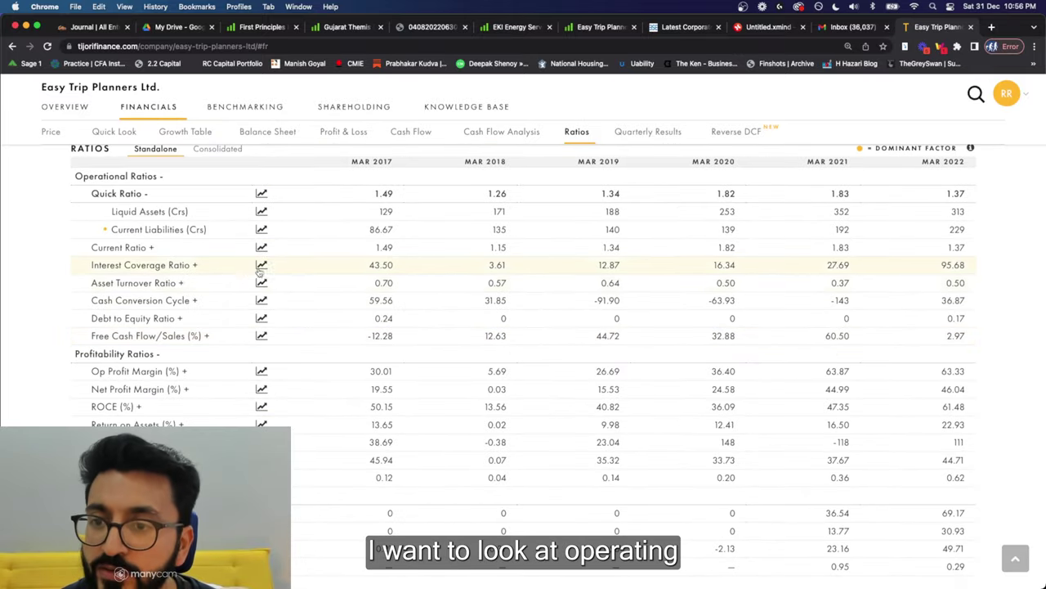
# Step: Open the Debt to Equity Ratio chart and add Thomas Cook (India) Ltd. for comparison
pyautogui.click(261, 318)
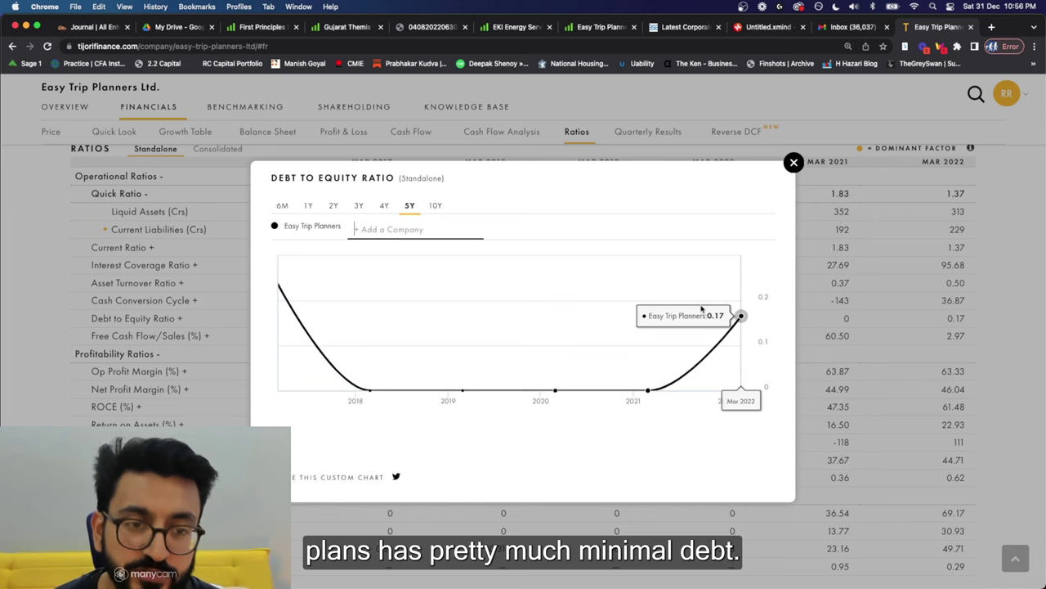
pyautogui.click(377, 230)
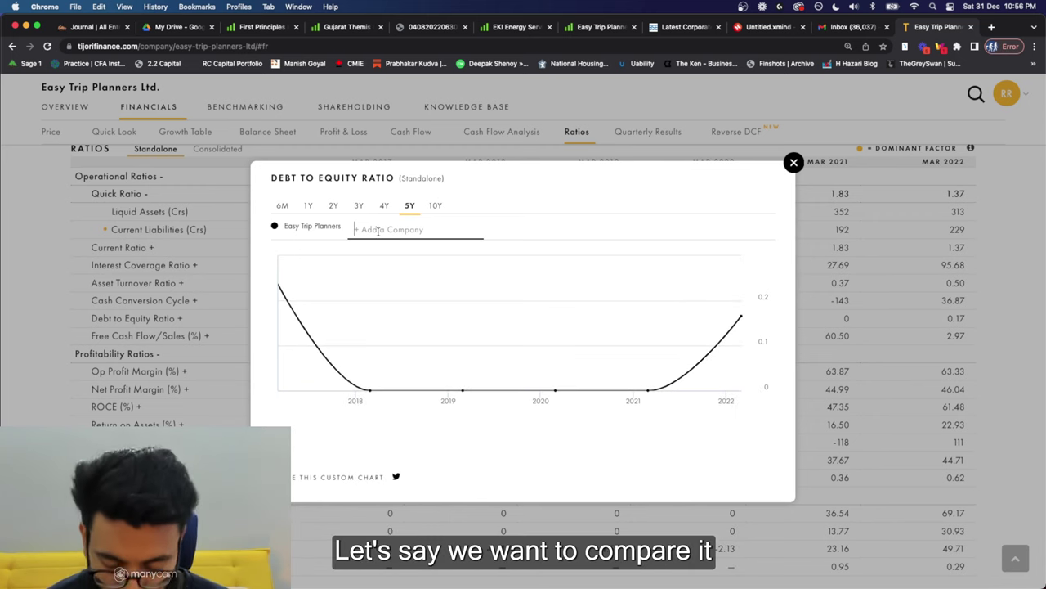
pyautogui.write('Thom')
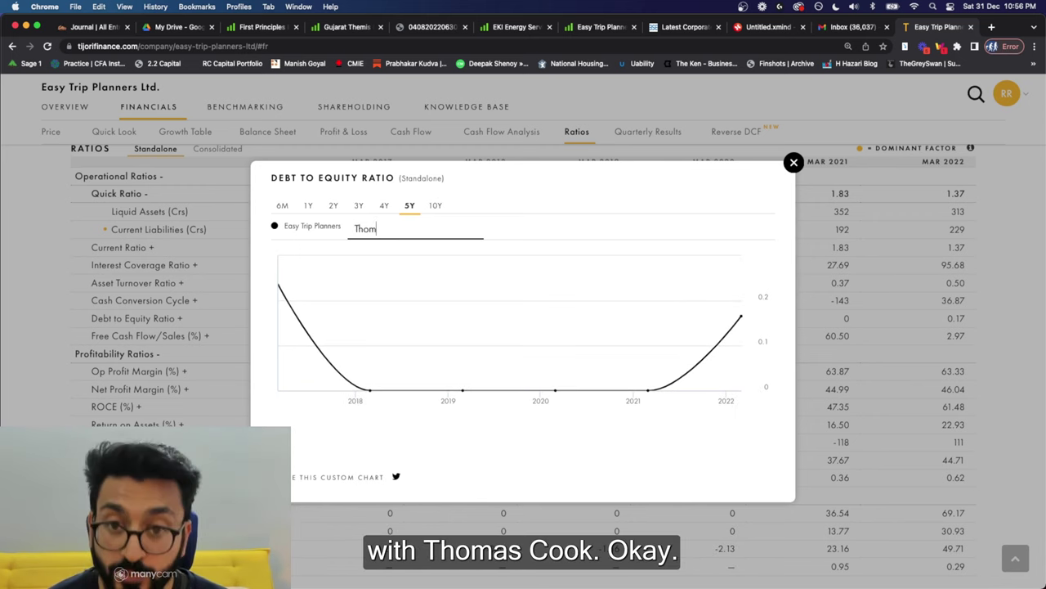
pyautogui.click(400, 275)
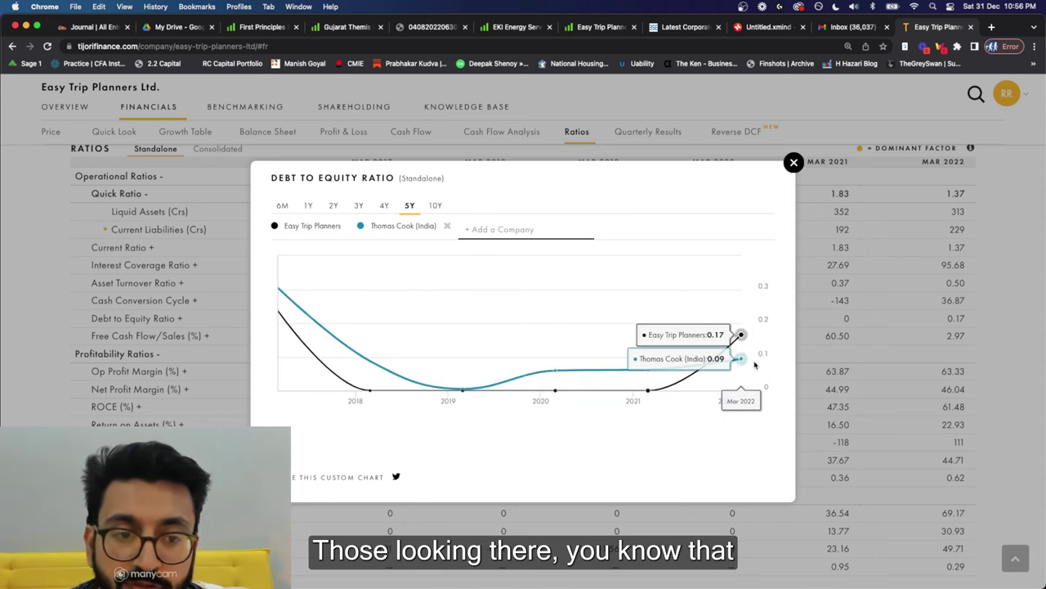
# Step: Add Sailani Tours N Travels, view 10 years, close the chart, and return to Gujarat Themis
pyautogui.click(519, 230)
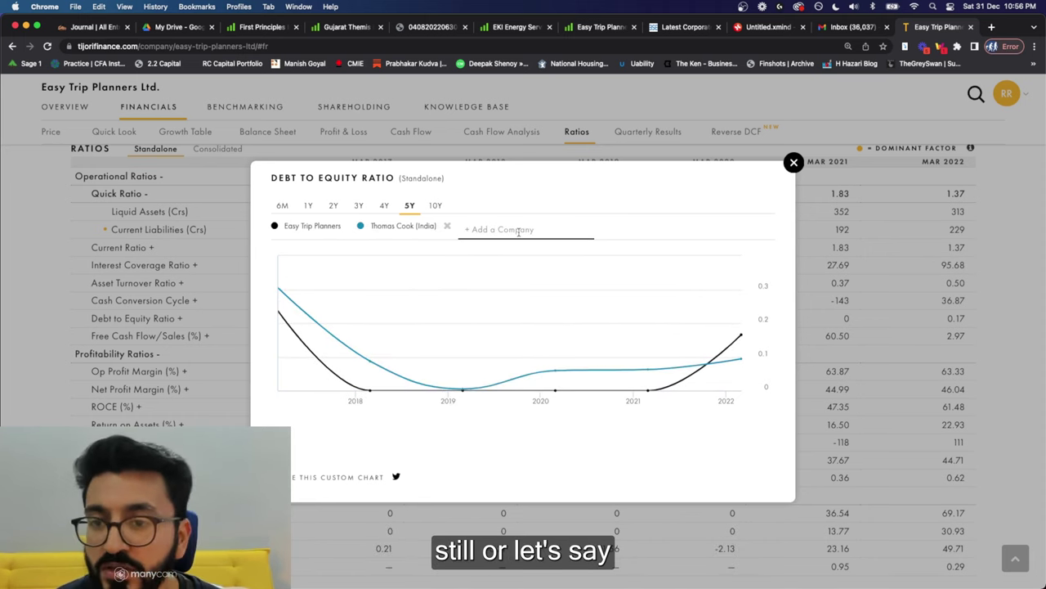
pyautogui.write('travel')
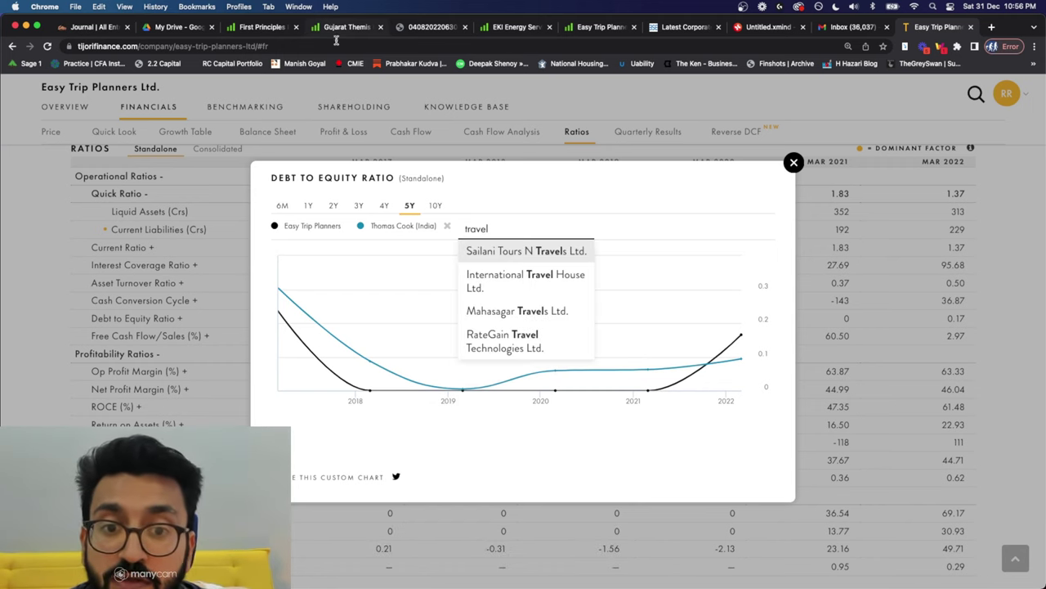
pyautogui.click(525, 254)
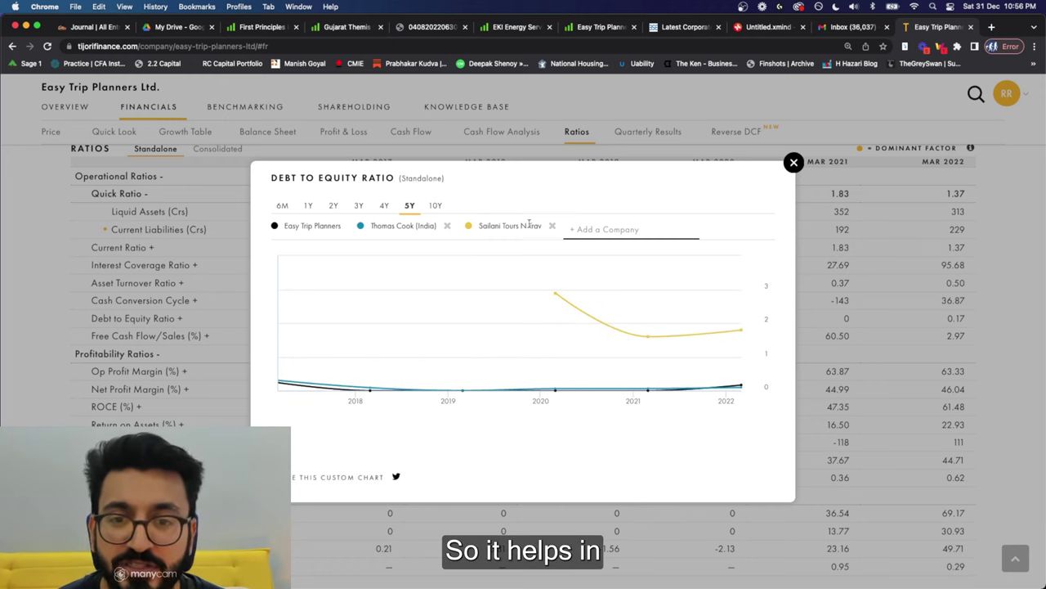
pyautogui.click(432, 206)
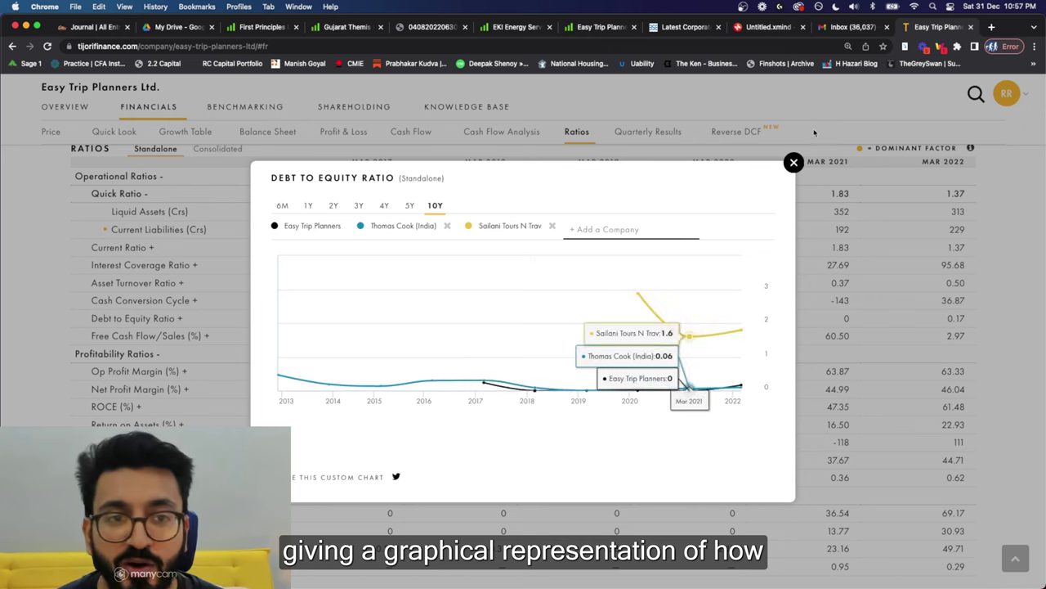
pyautogui.click(793, 163)
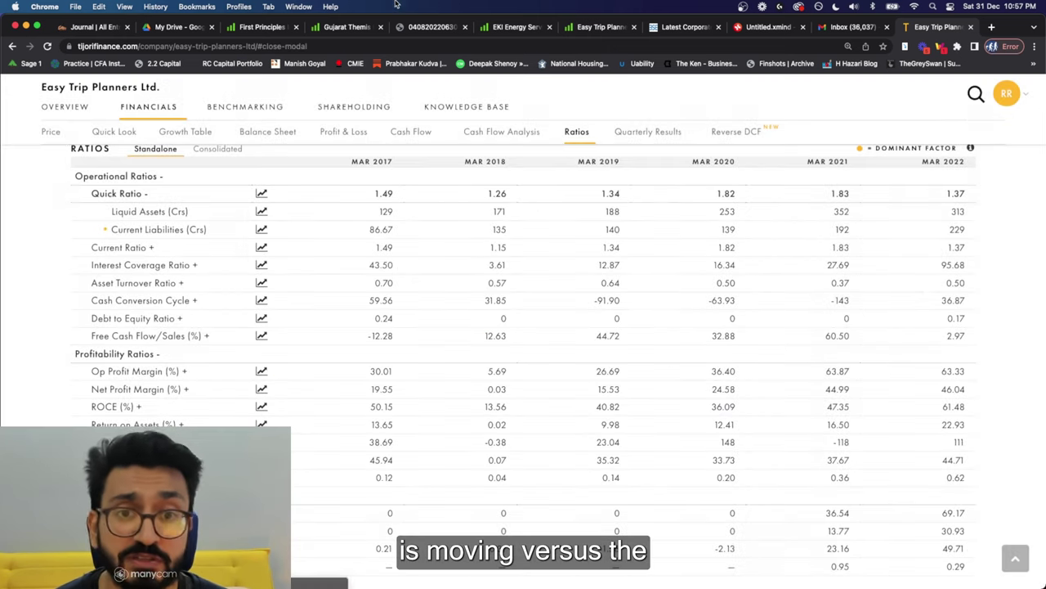
pyautogui.click(342, 27)
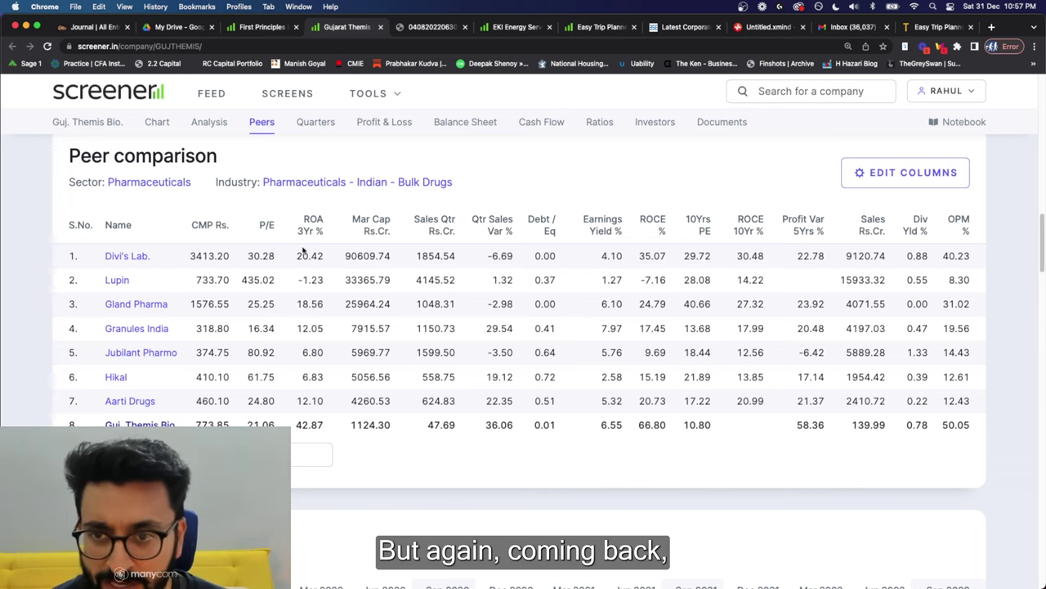
# Step: Scroll through Gujarat Themis's Quarterly Results and open the Jun 2022 raw PDF filing
pyautogui.scroll(-5, 471, 495)
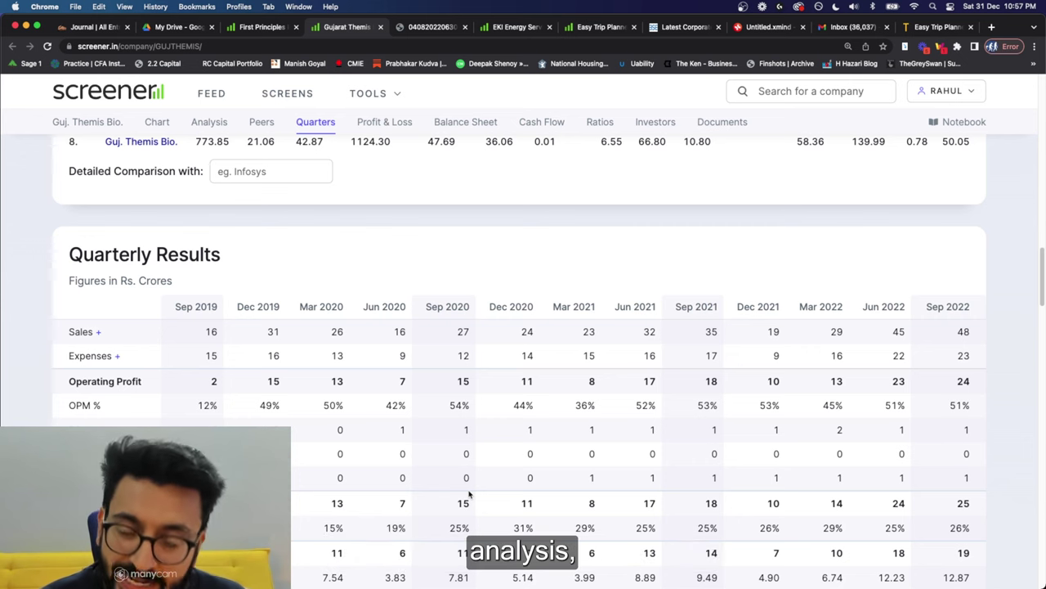
pyautogui.scroll(-5, 456, 452)
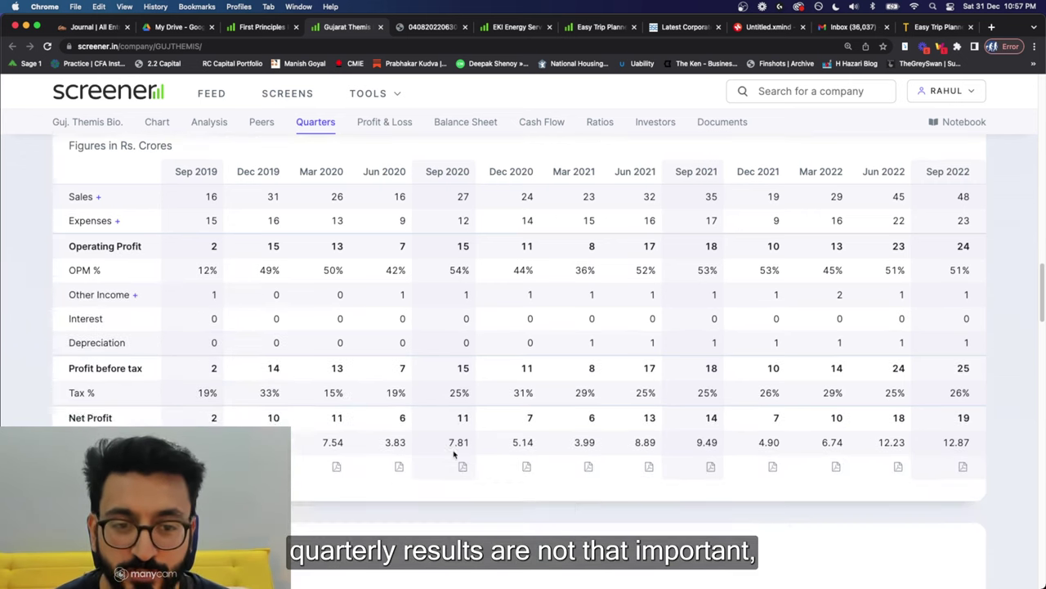
pyautogui.scroll(-4, 456, 452)
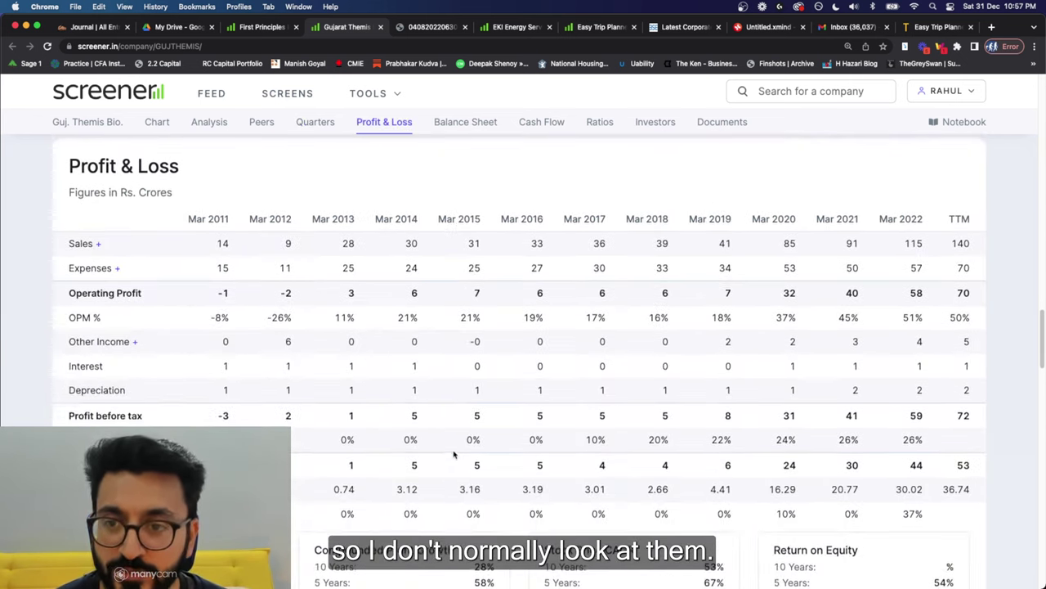
pyautogui.scroll(6, 455, 454)
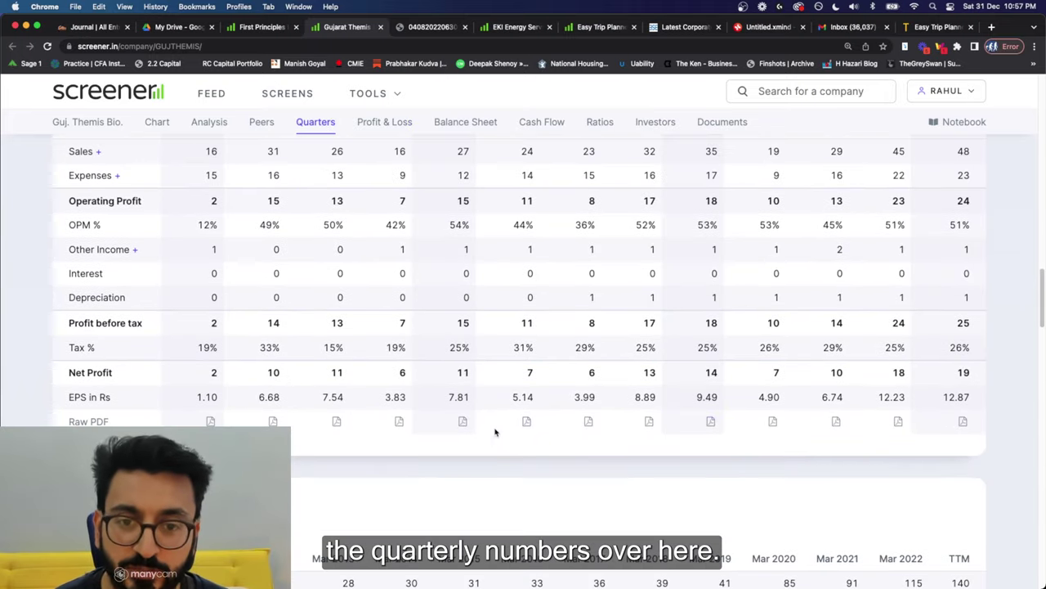
pyautogui.click(898, 421)
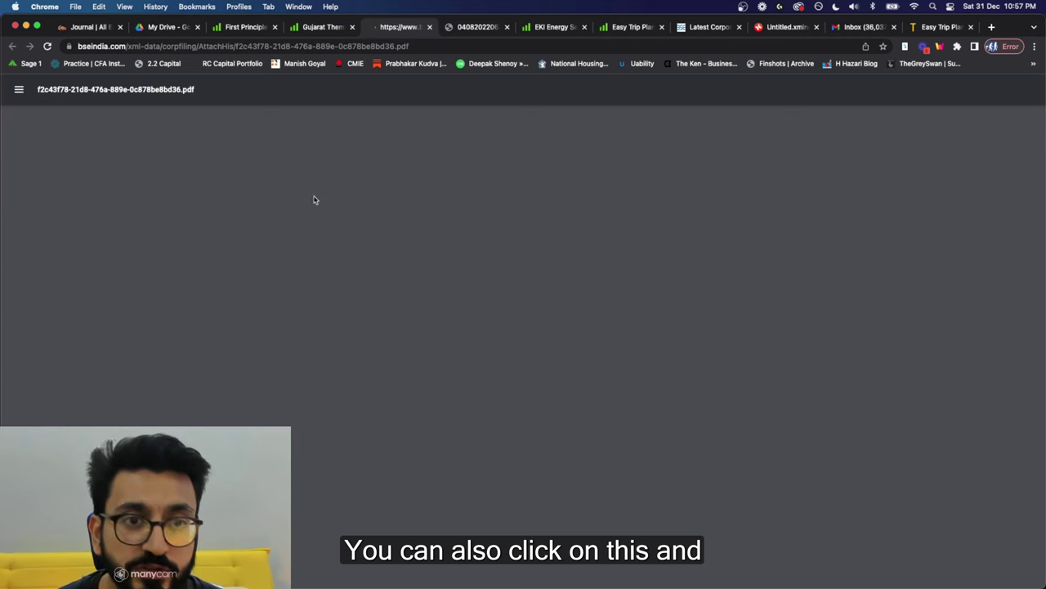
# Step: Look through the BSE June 2022 quarter results PDF, then close its tab
pyautogui.scroll(-20, 461, 325)
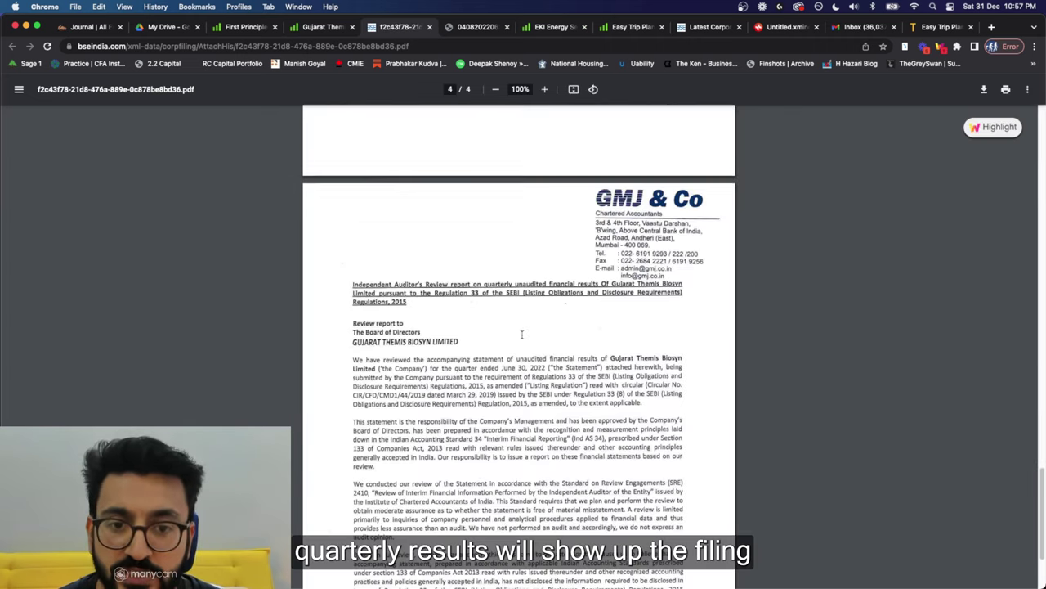
pyautogui.scroll(20, 521, 335)
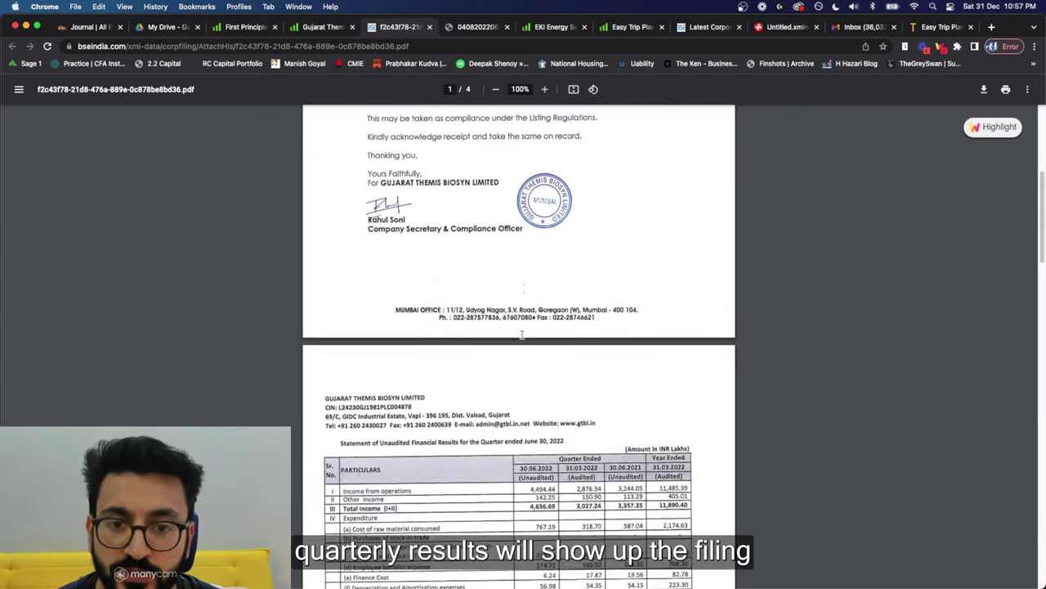
pyautogui.scroll(-2, 406, 327)
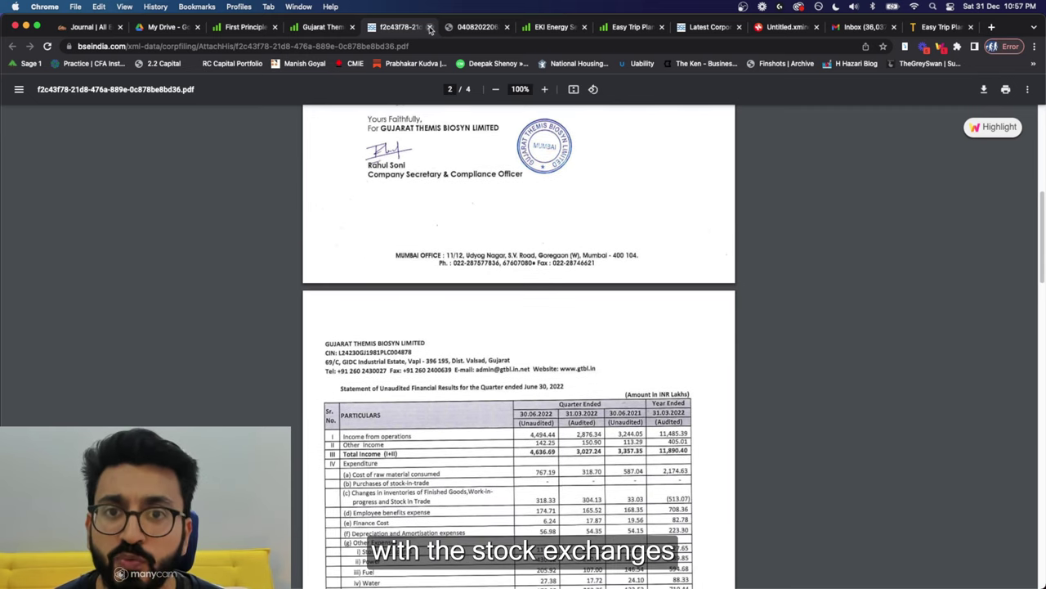
pyautogui.click(430, 27)
# Step: Review Gujarat Themis's Profit & Loss table, then go to the Easy Trip Planners page
pyautogui.scroll(-8, 538, 359)
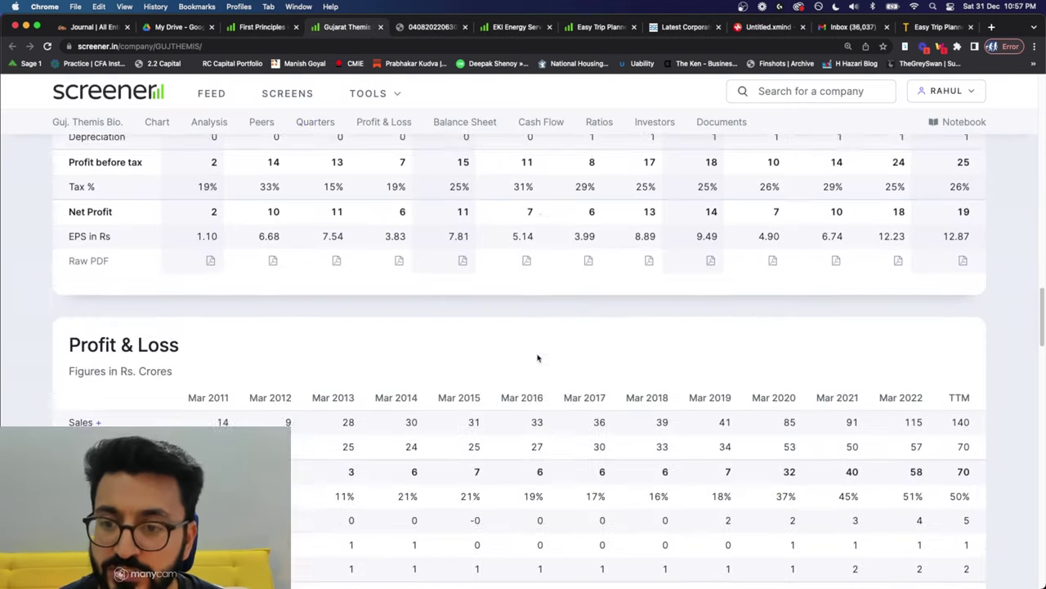
pyautogui.scroll(2, 538, 357)
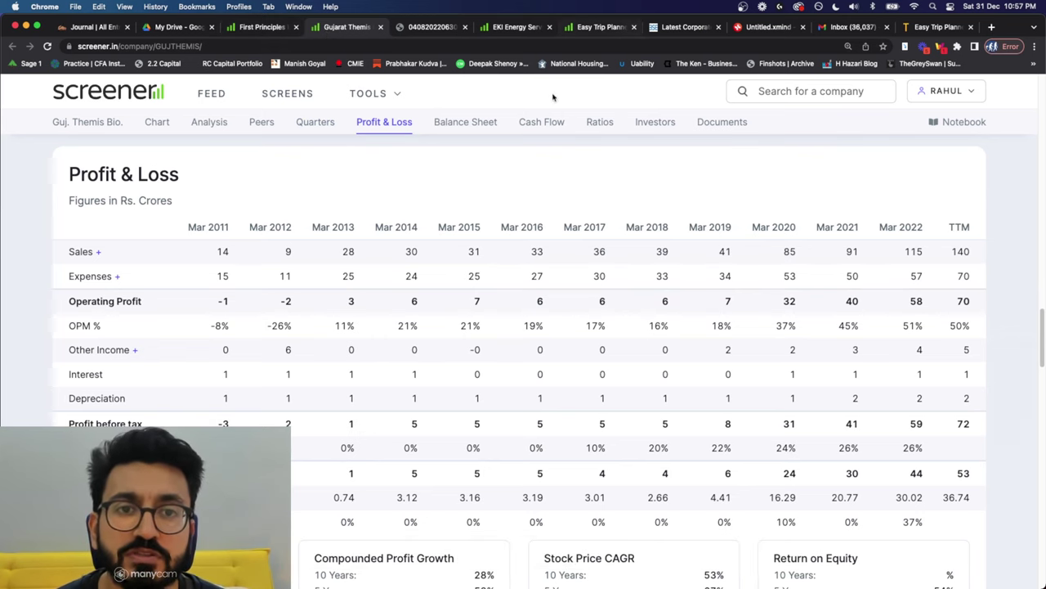
pyautogui.click(605, 27)
pyautogui.scroll(-20, 446, 302)
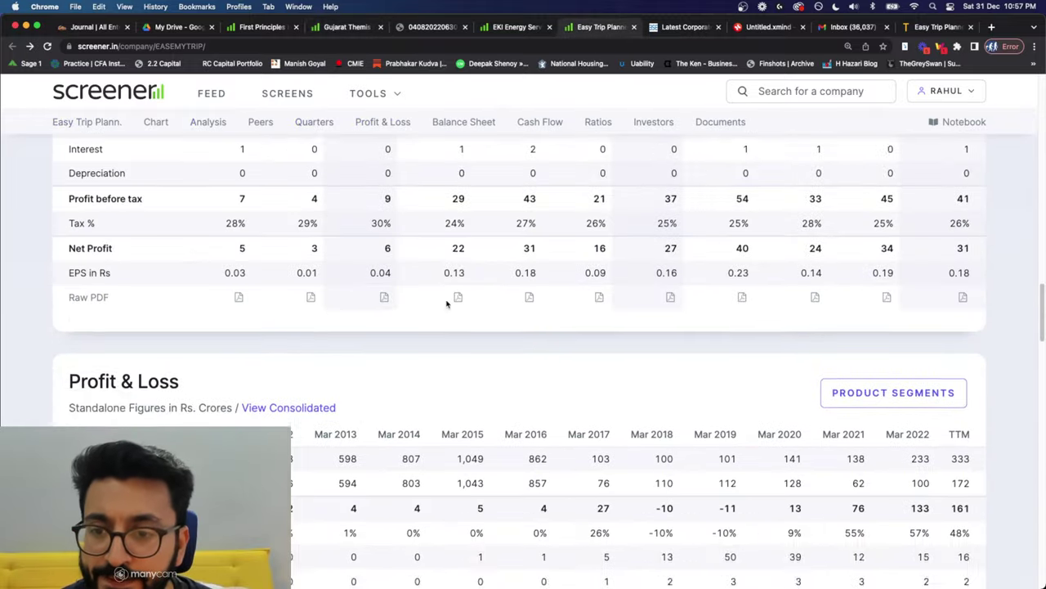
# Step: Toggle Easy Trip Planners' Profit & Loss between consolidated and standalone, then revisit Tijori's ratios
pyautogui.scroll(-3, 447, 303)
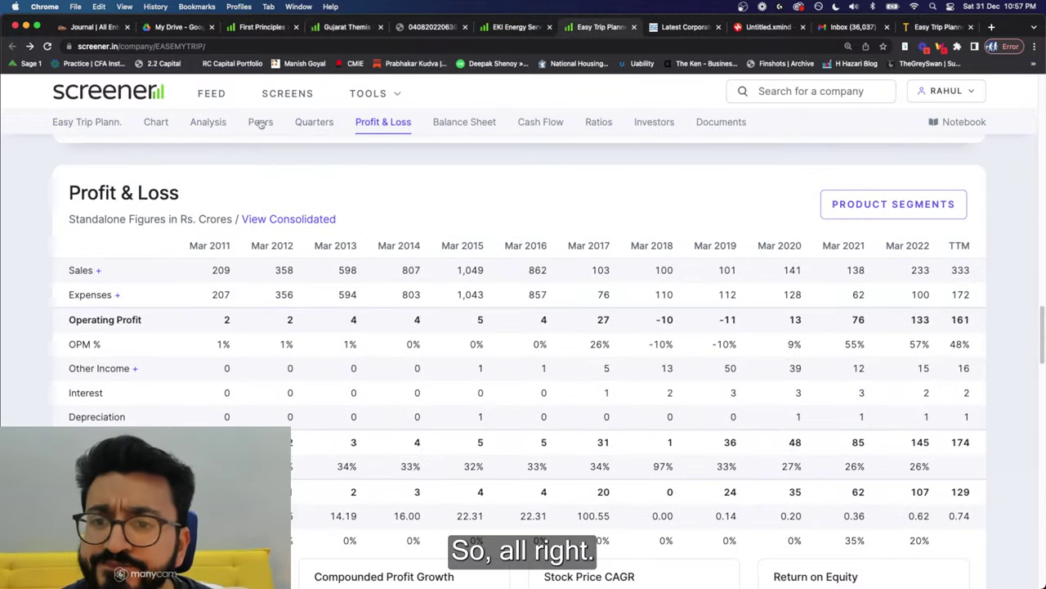
pyautogui.click(310, 220)
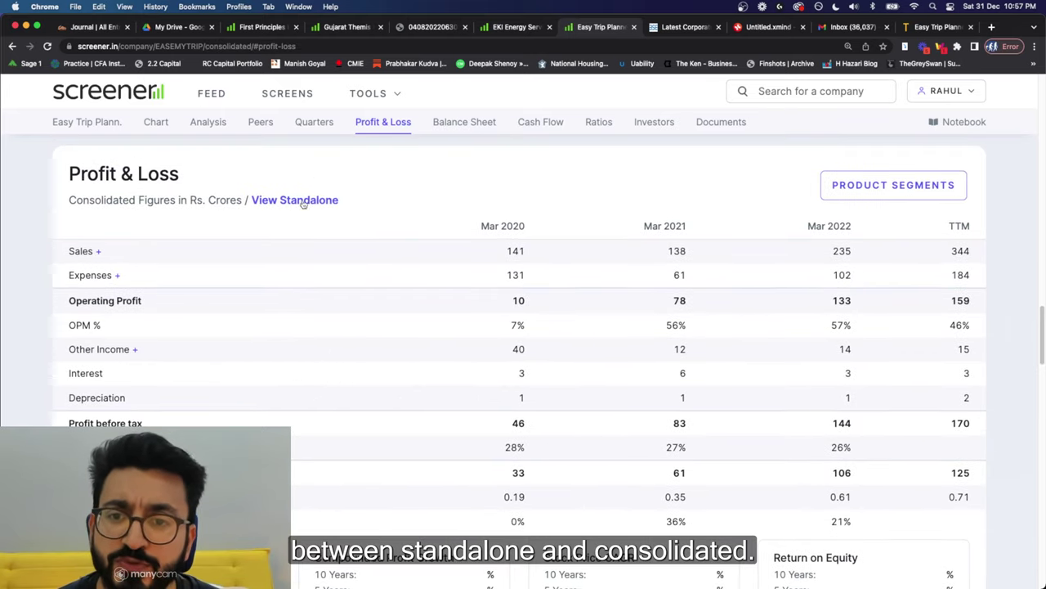
pyautogui.click(301, 201)
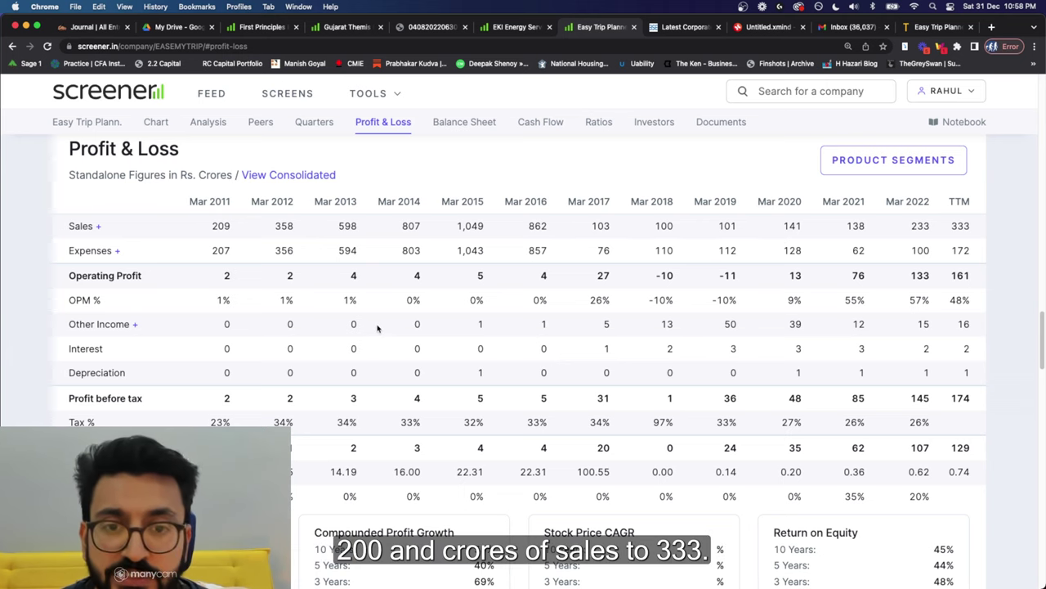
pyautogui.scroll(-2, 376, 329)
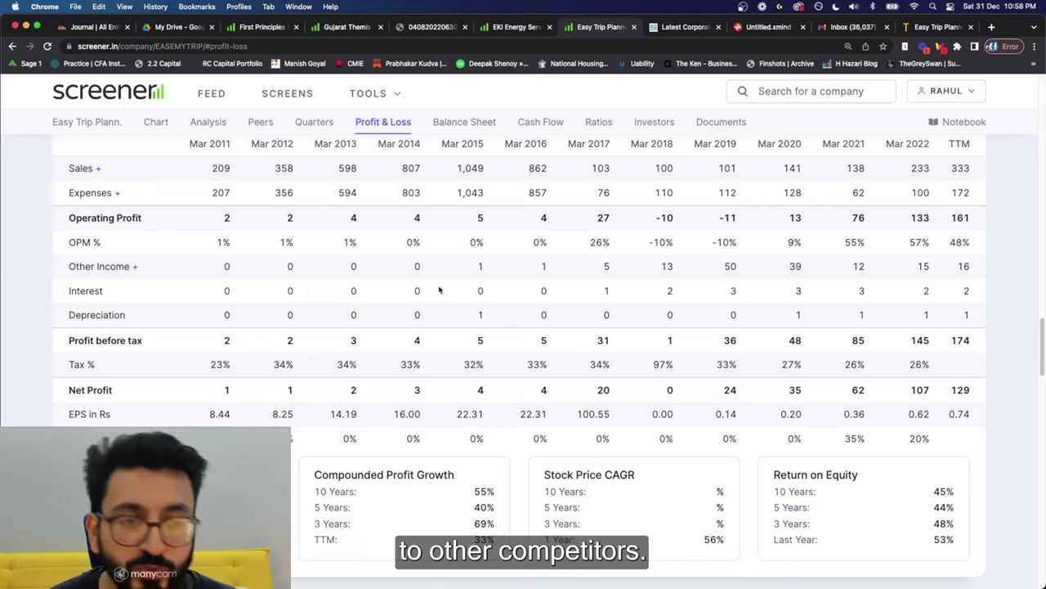
pyautogui.click(928, 29)
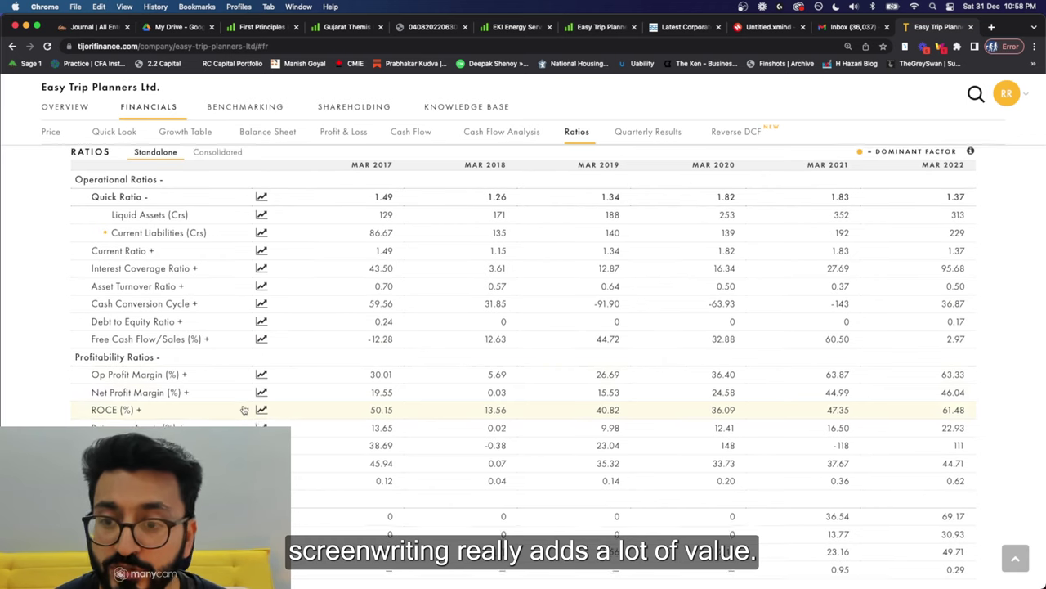
pyautogui.scroll(3, 260, 370)
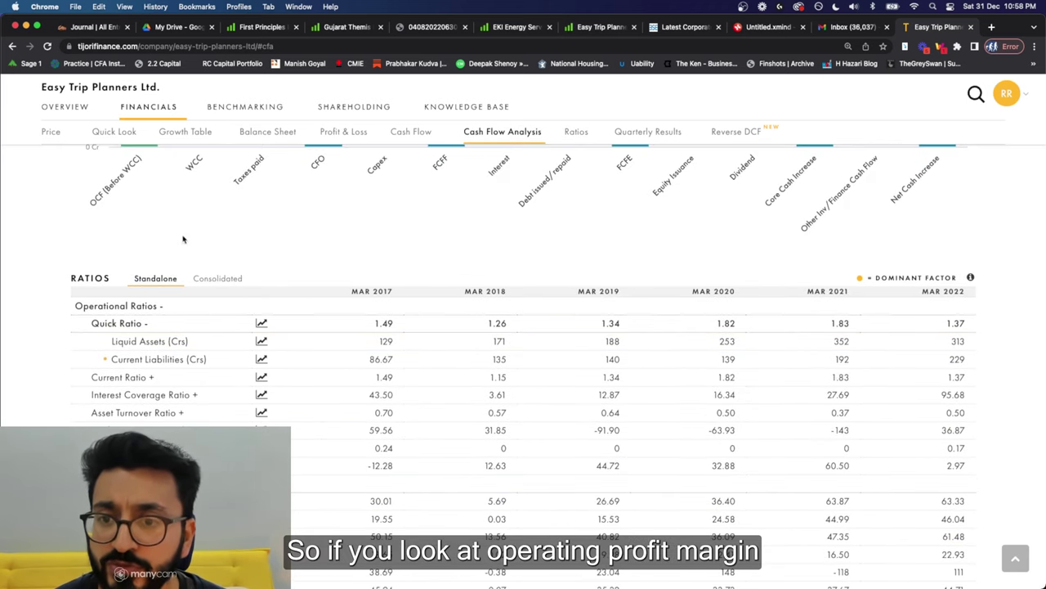
pyautogui.scroll(-3, 260, 327)
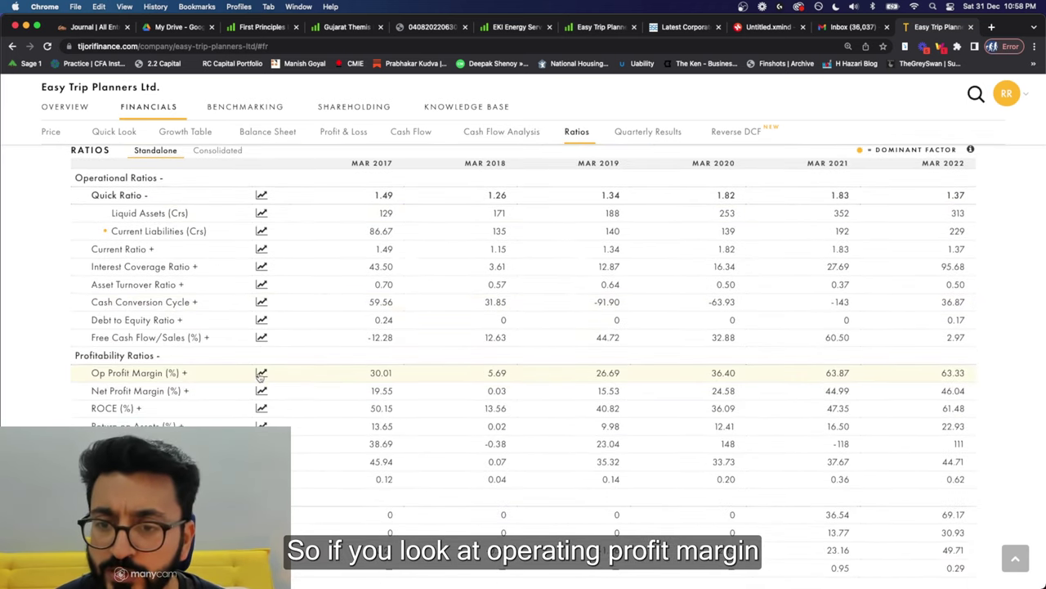
pyautogui.click(260, 374)
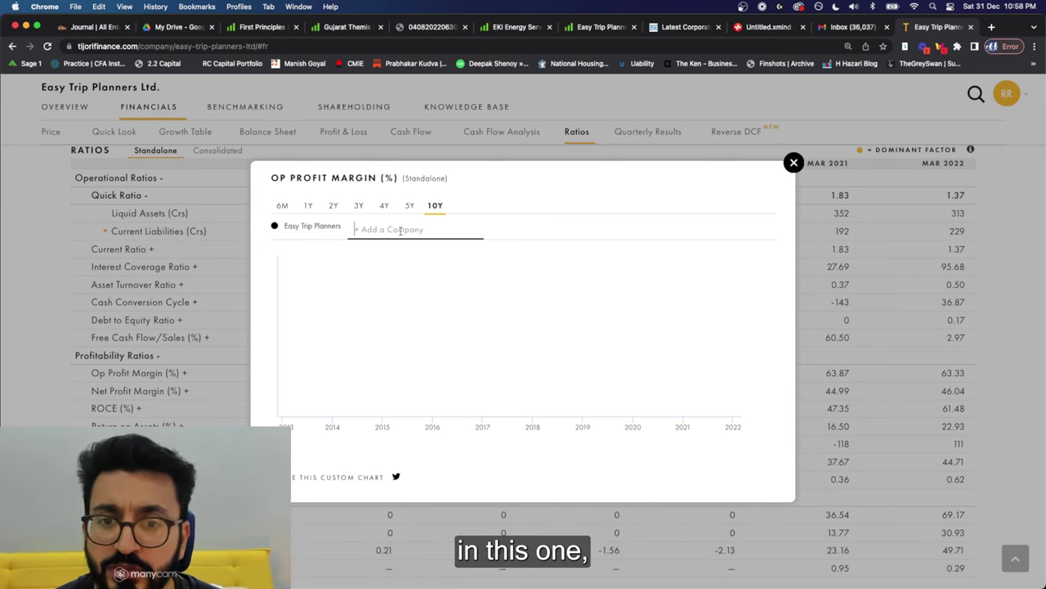
pyautogui.write('Thomas')
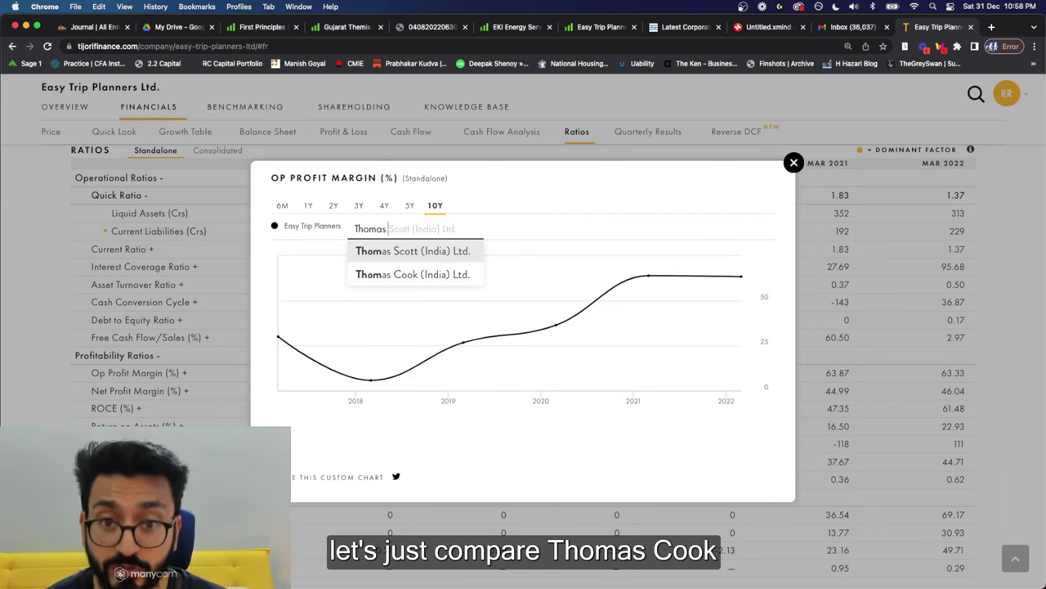
pyautogui.click(408, 274)
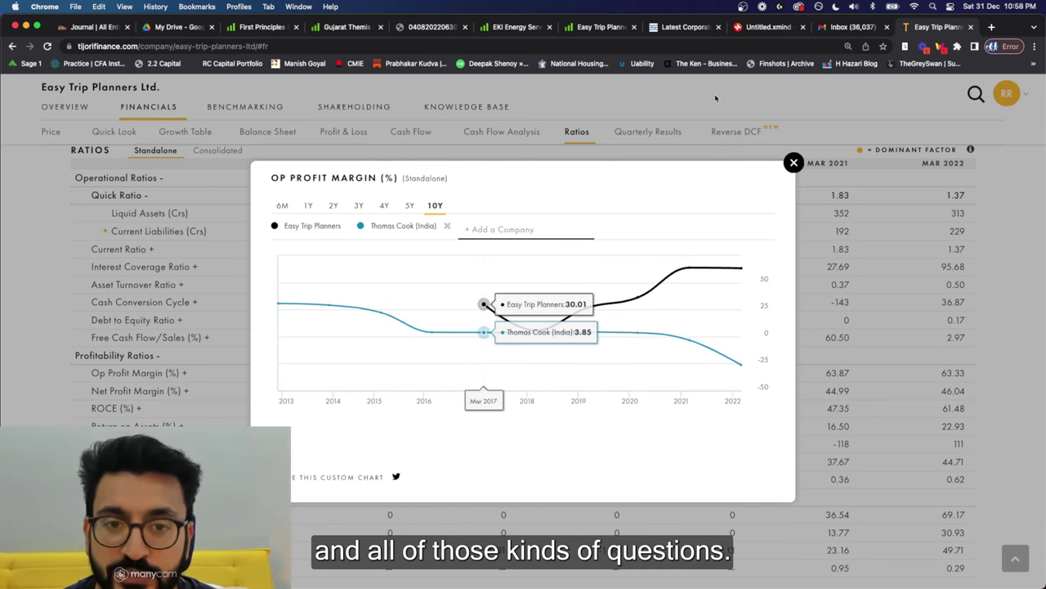
pyautogui.click(794, 163)
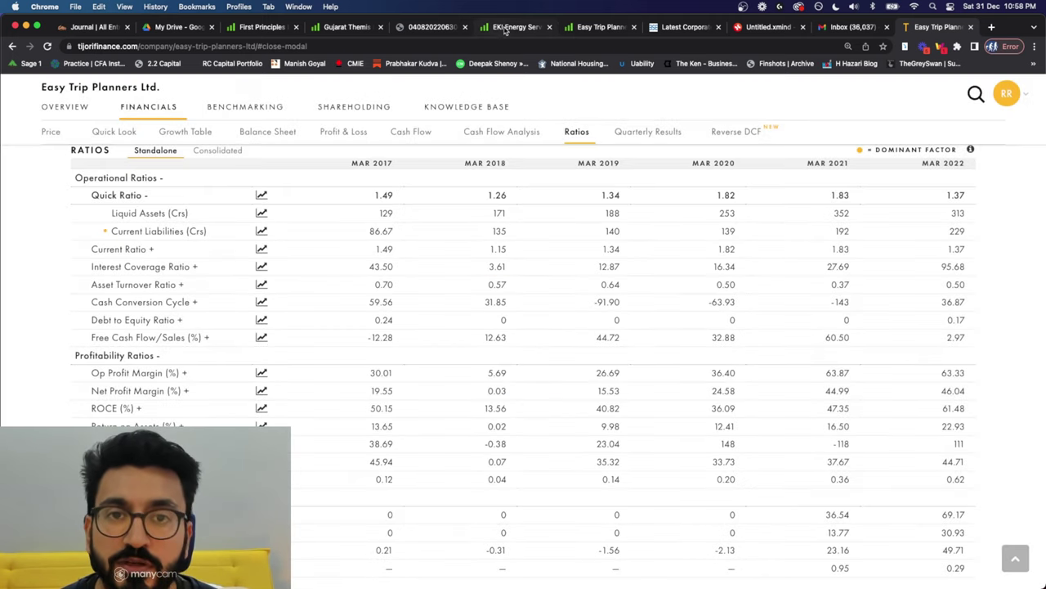
pyautogui.click(582, 30)
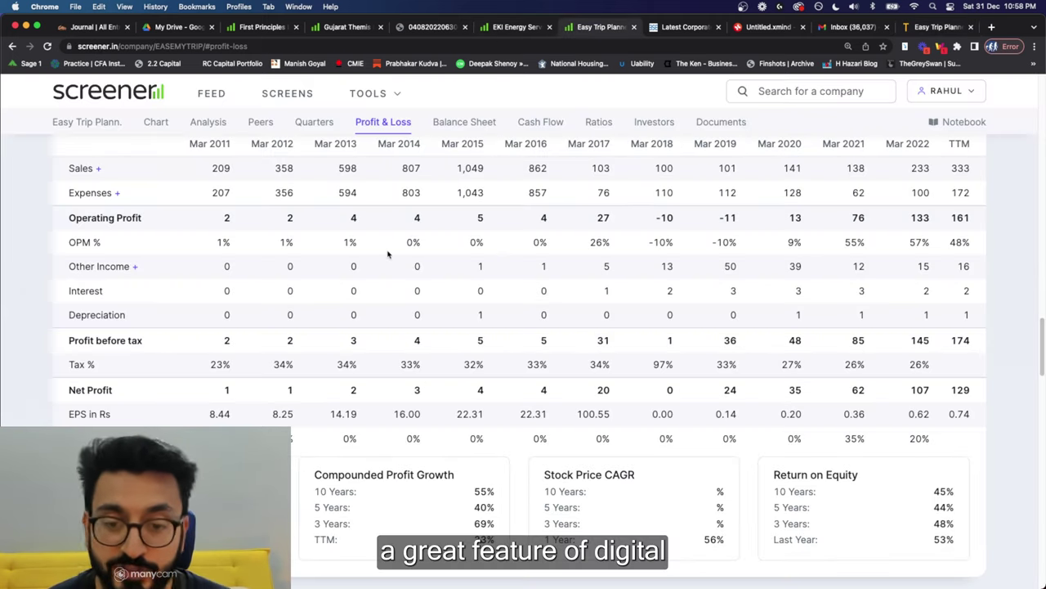
# Step: Scroll to Easy Trip Planners' standalone Profit & Loss table spanning Mar 2011 to TTM
pyautogui.scroll(1, 410, 409)
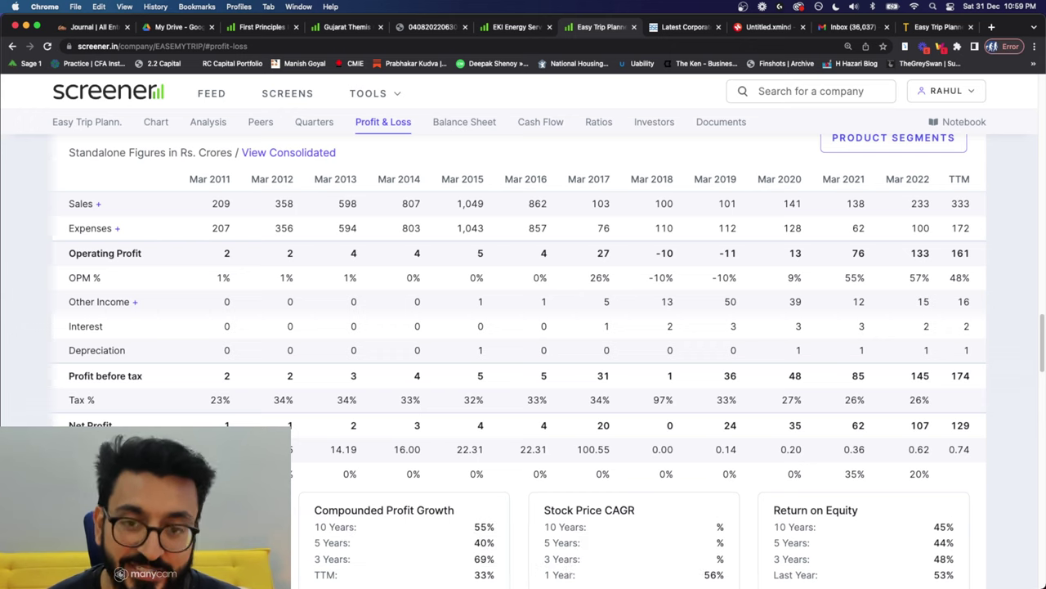
pyautogui.scroll(1, 229, 384)
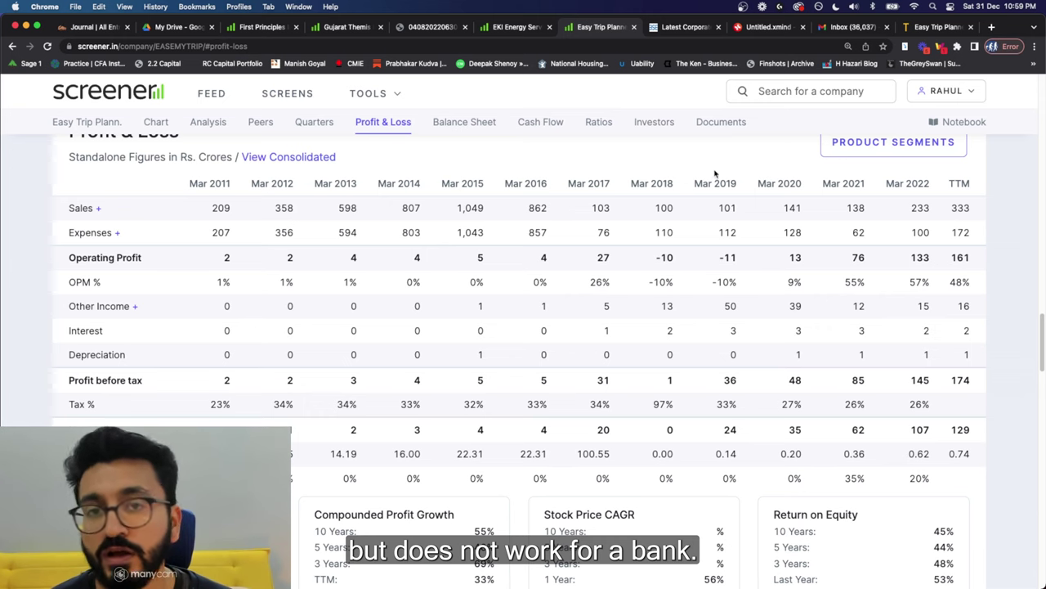
pyautogui.click(787, 95)
pyautogui.write('kotak')
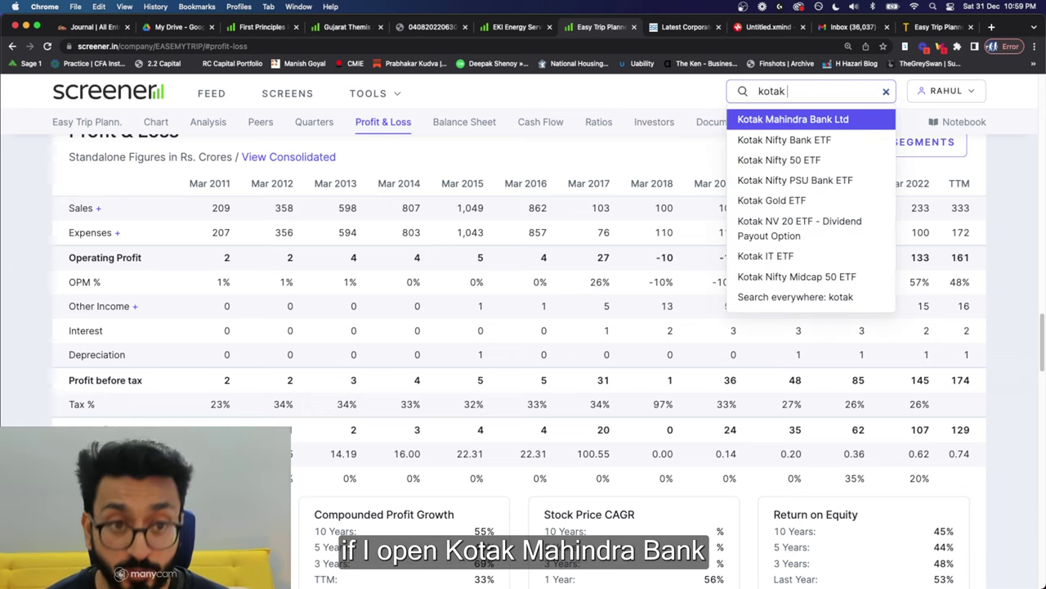
pyautogui.press('Return')
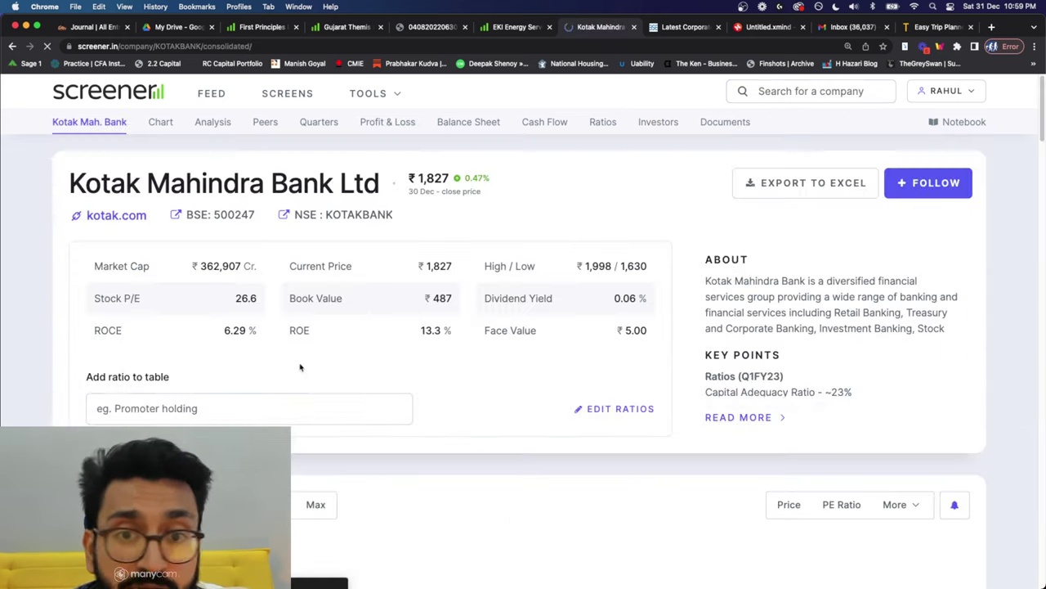
pyautogui.scroll(-15, 299, 363)
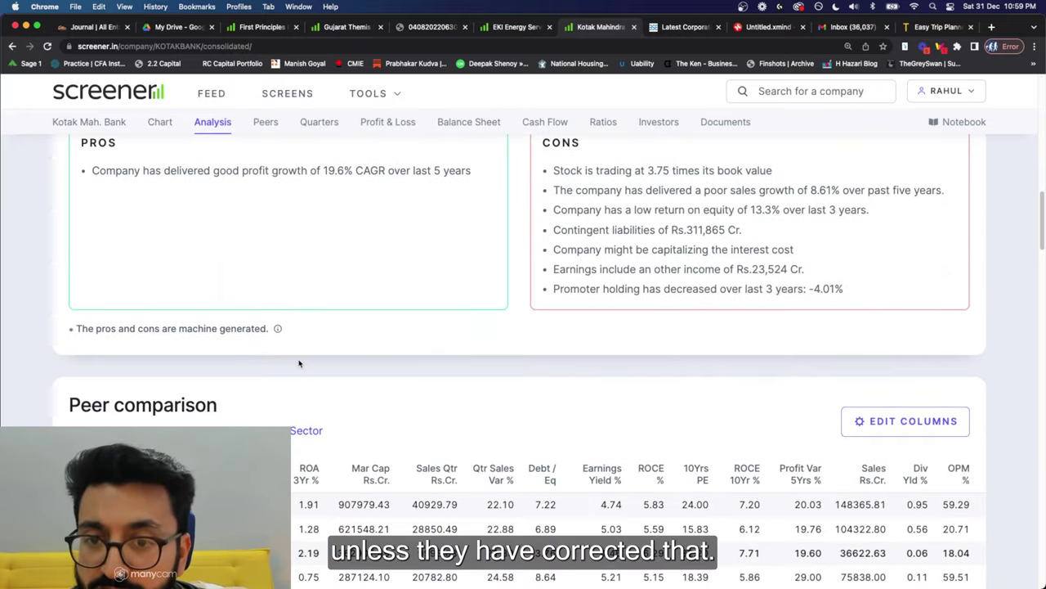
pyautogui.scroll(-3, 299, 363)
pyautogui.scroll(2, 300, 363)
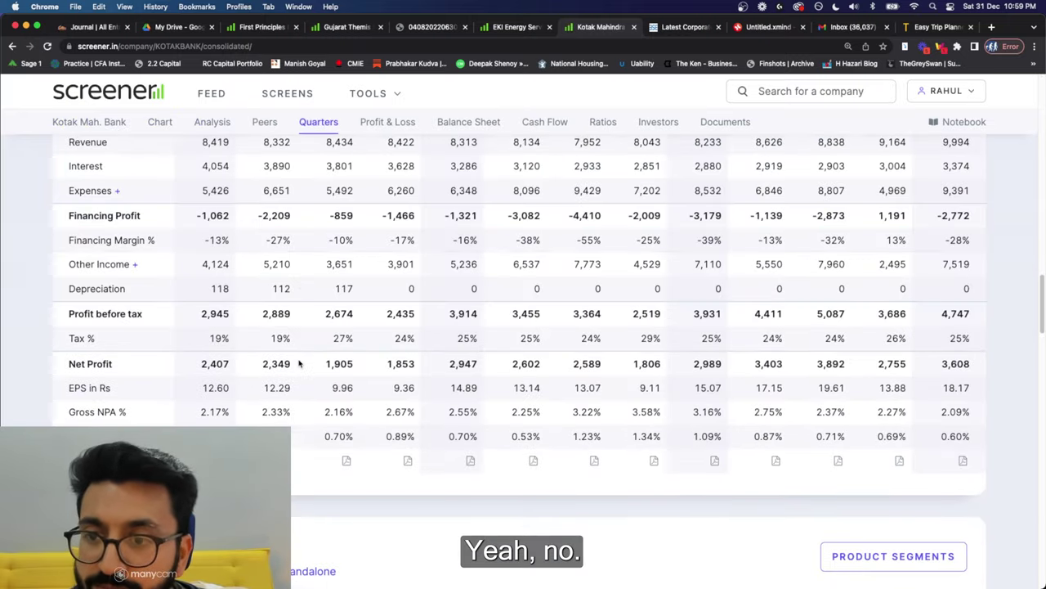
pyautogui.scroll(1, 299, 363)
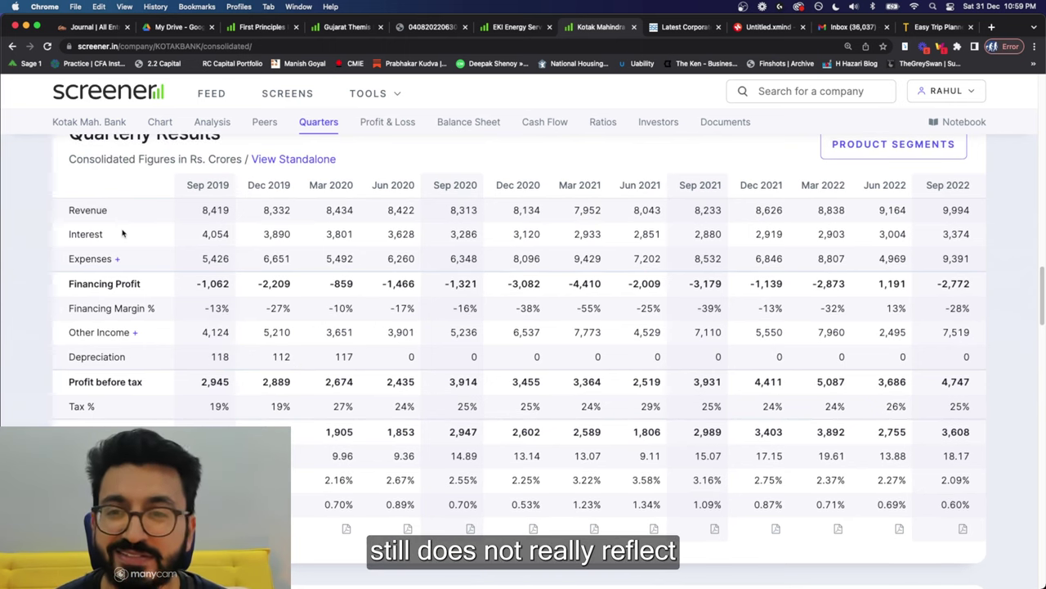
pyautogui.scroll(-5, 131, 262)
pyautogui.scroll(-1, 138, 289)
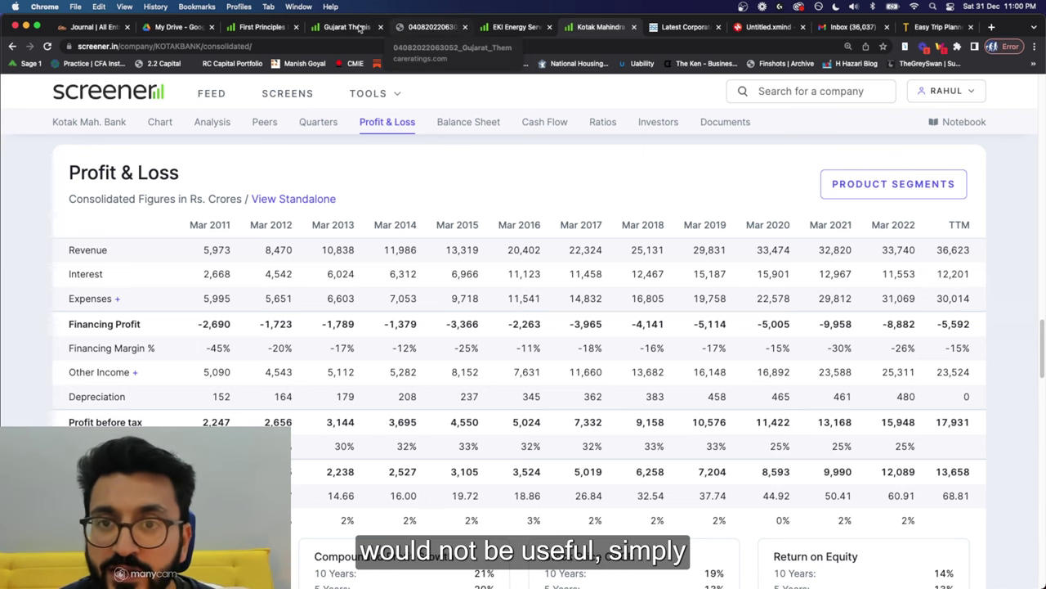
pyautogui.click(513, 27)
pyautogui.click(597, 28)
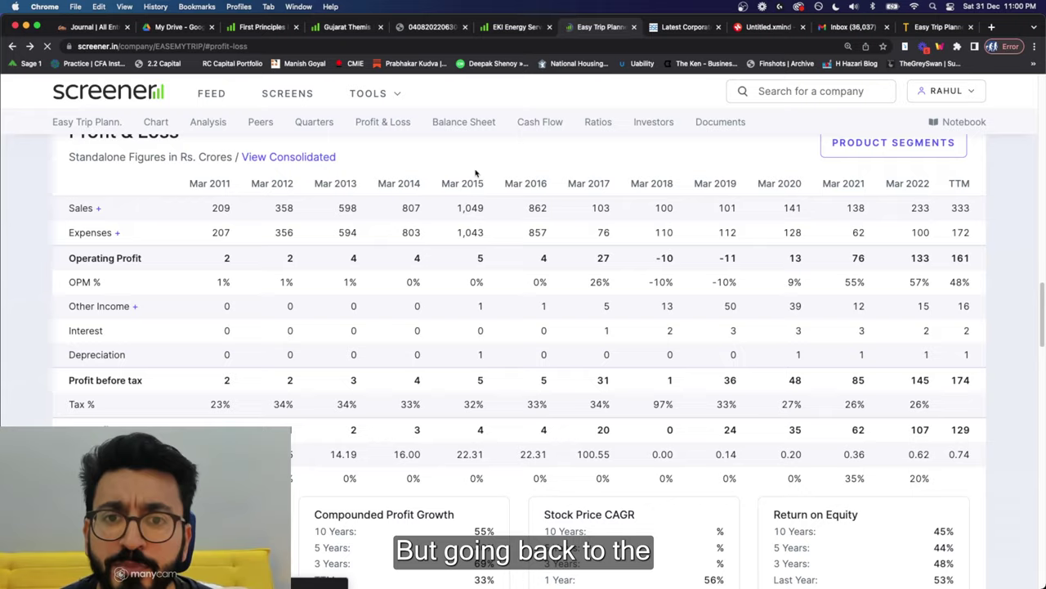
# Step: Scroll to the Balance Sheet and expand then collapse the Share Capital breakdown
pyautogui.scroll(-5, 439, 323)
pyautogui.scroll(-5, 439, 324)
pyautogui.scroll(2, 439, 325)
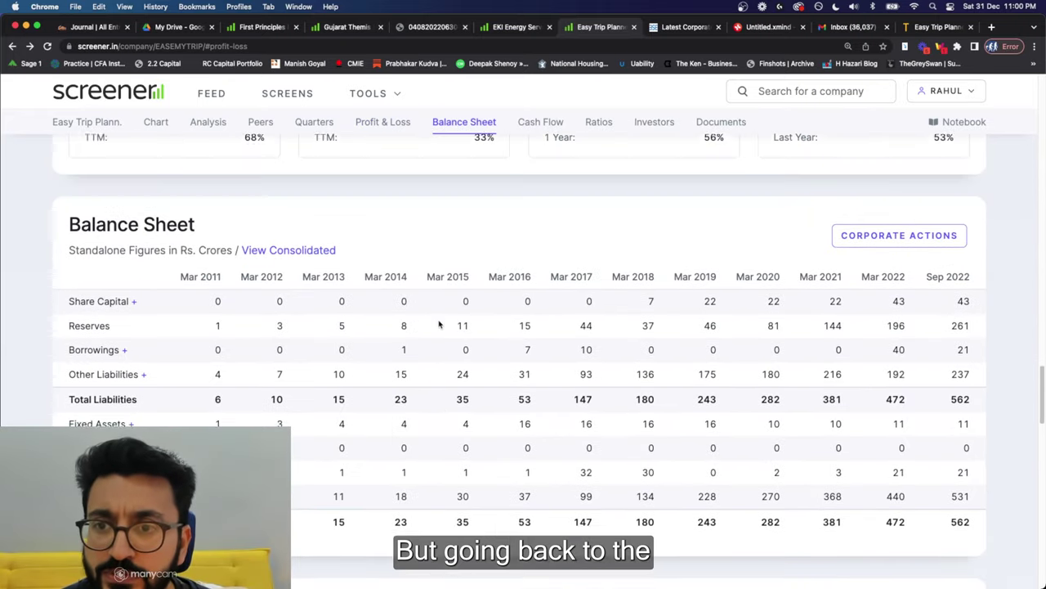
pyautogui.scroll(-1, 439, 324)
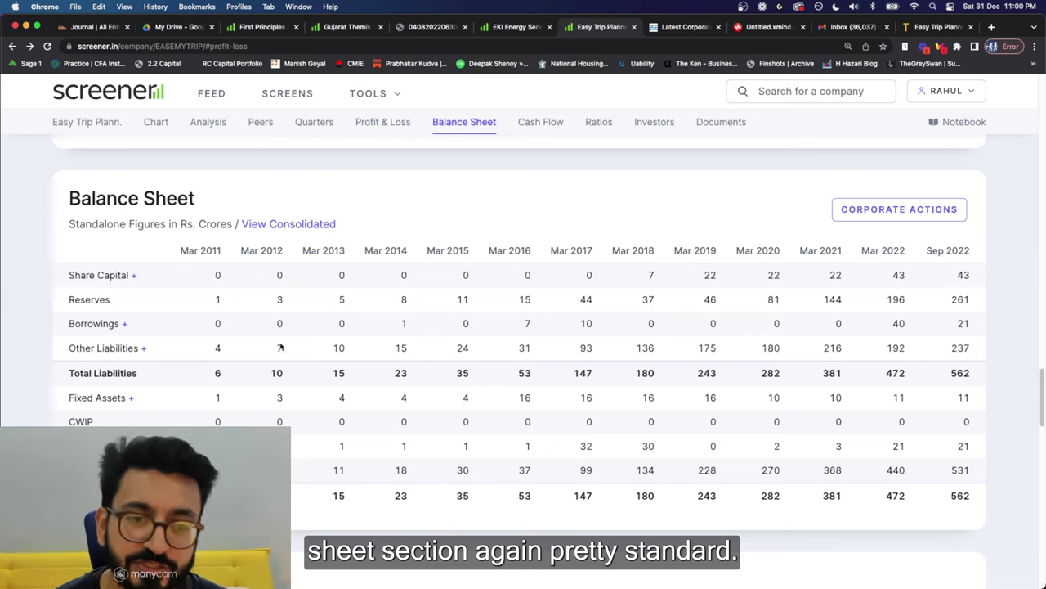
pyautogui.click(126, 278)
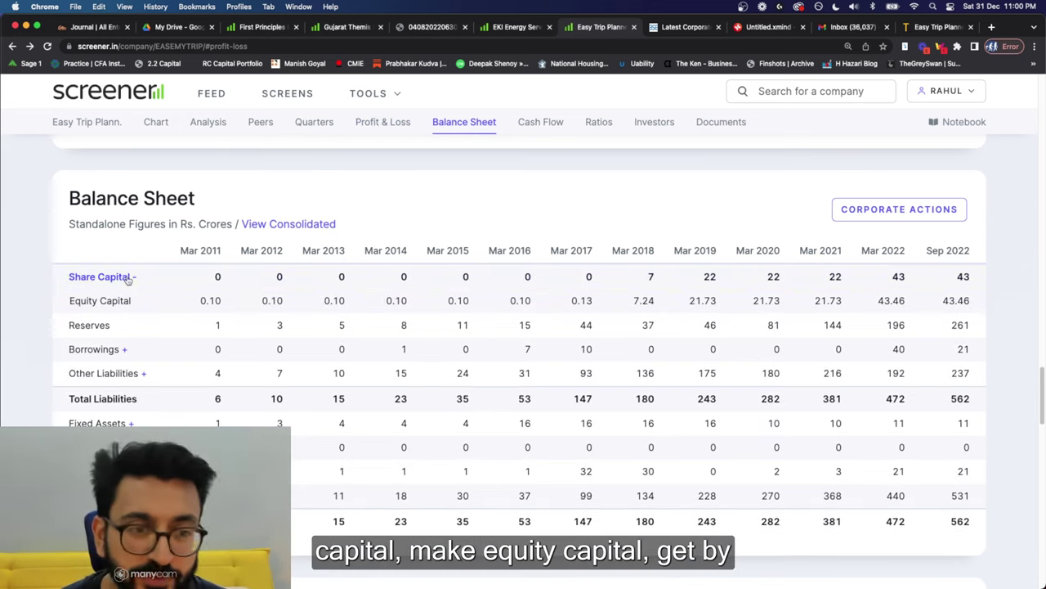
pyautogui.click(128, 278)
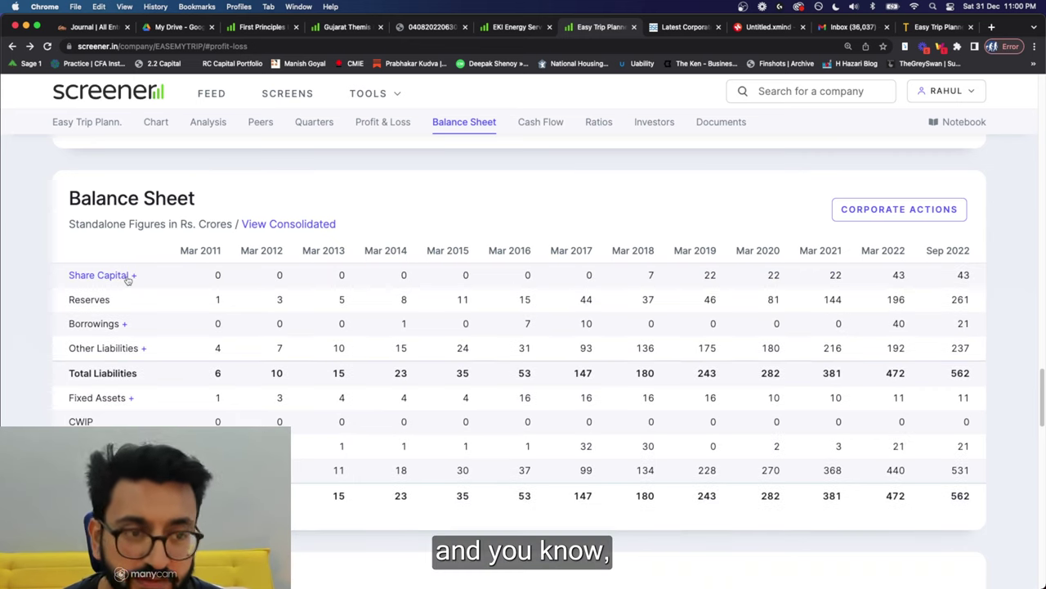
# Step: Expand and collapse Fixed Assets, then scroll to the Cash Flows table
pyautogui.click(131, 397)
pyautogui.scroll(-1, 519, 354)
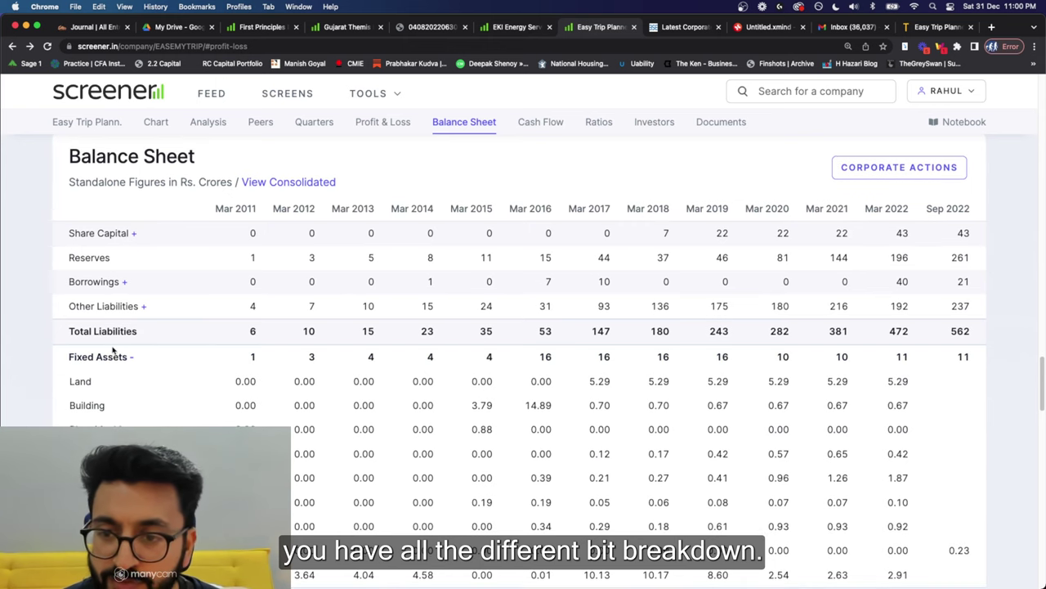
pyautogui.click(114, 360)
pyautogui.scroll(-5, 271, 402)
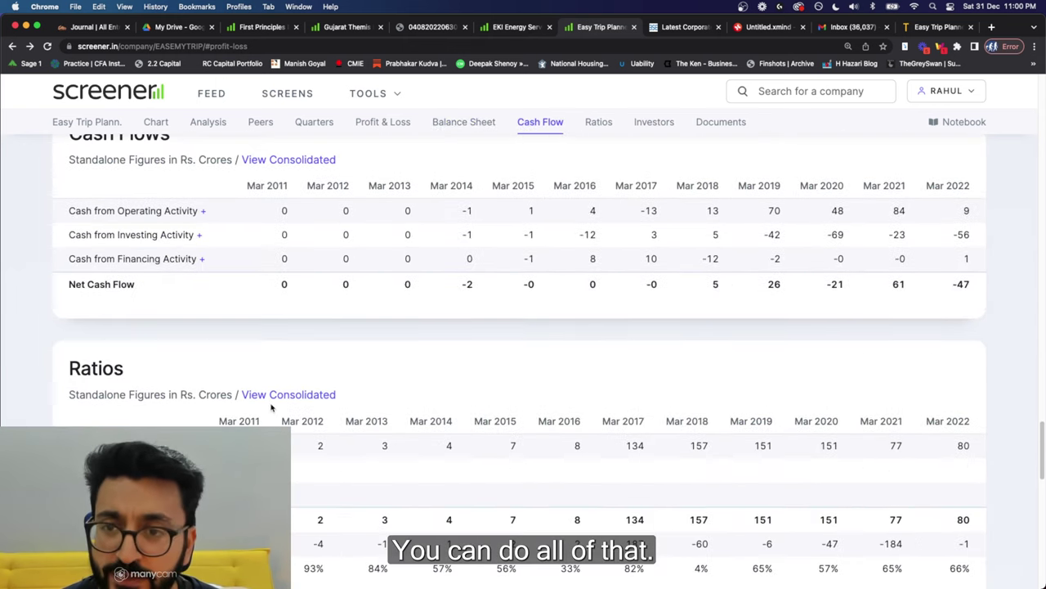
pyautogui.scroll(1, 271, 403)
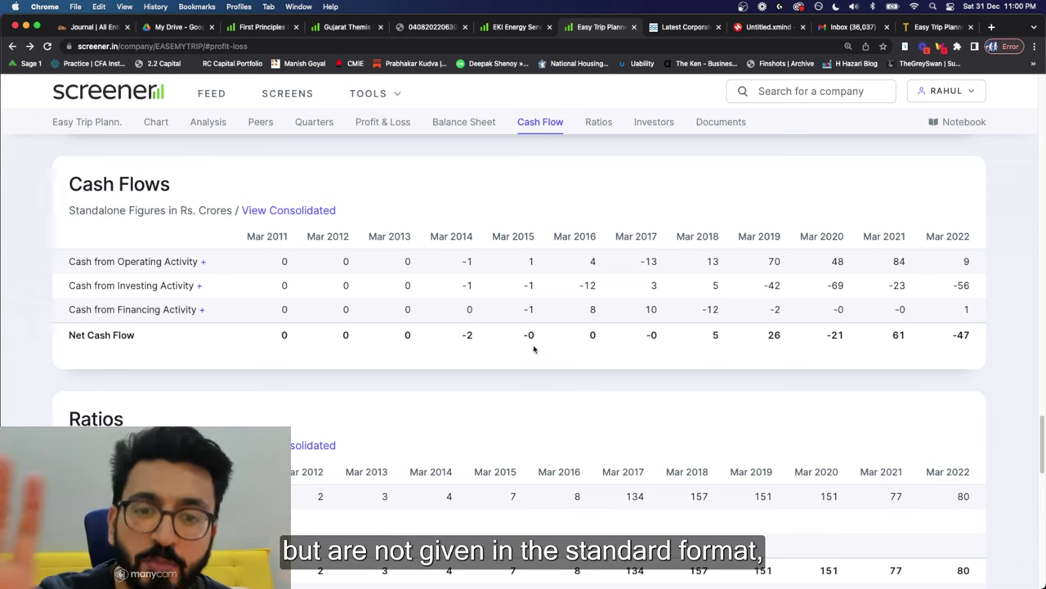
# Step: Scroll Easy Trip Planners' page up to the header, then down to the Pros/Cons cards
pyautogui.scroll(15, 618, 210)
pyautogui.scroll(5, 617, 210)
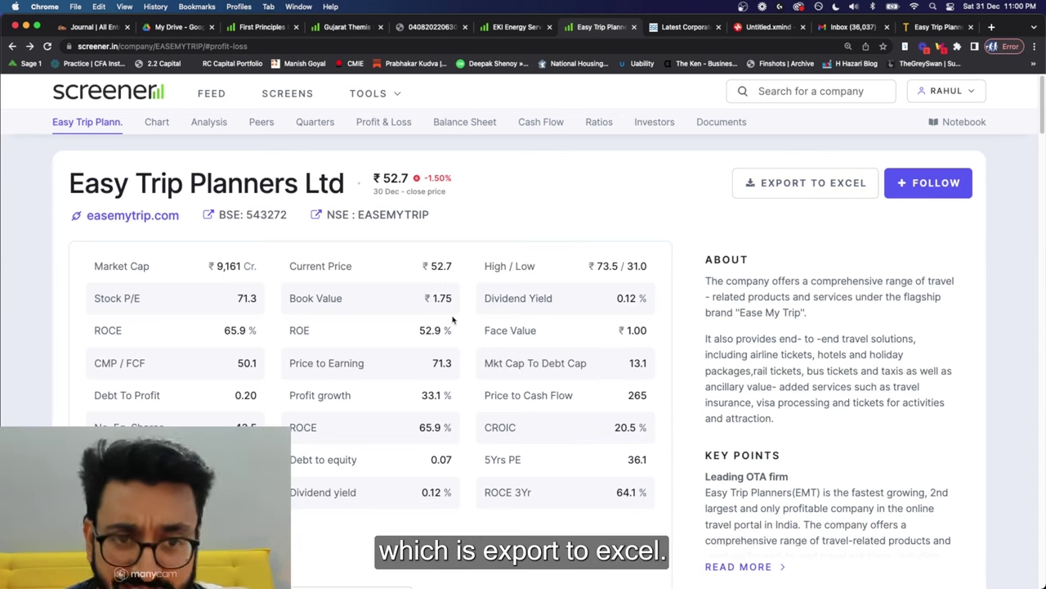
pyautogui.scroll(-4, 446, 352)
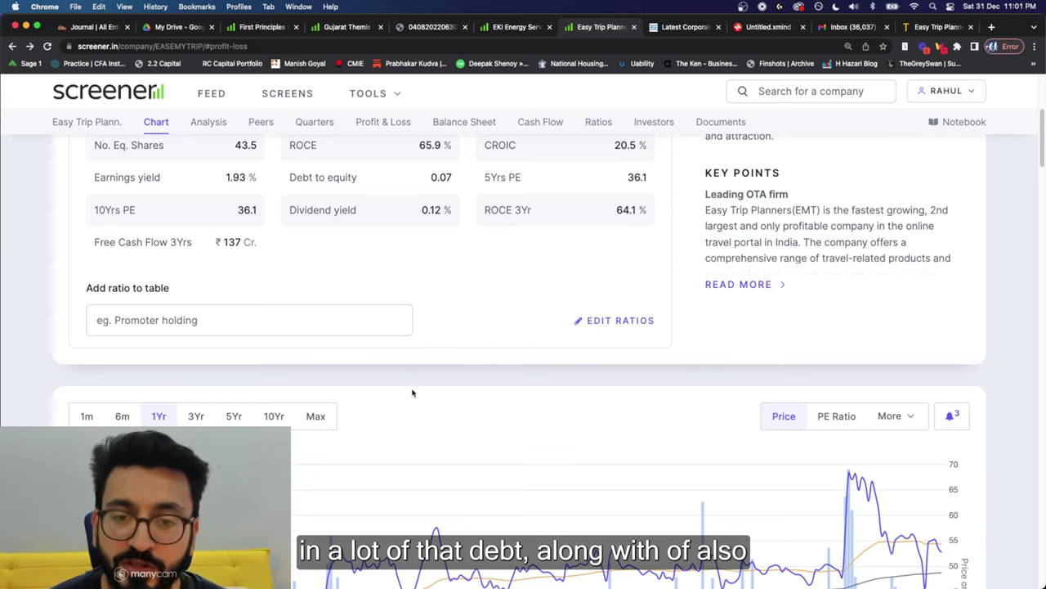
pyautogui.scroll(-6, 414, 393)
# Step: Scroll past Peer comparison, Profit & Loss, Balance Sheet, Cash Flows and Ratios to Shareholding Pattern
pyautogui.scroll(-3, 414, 392)
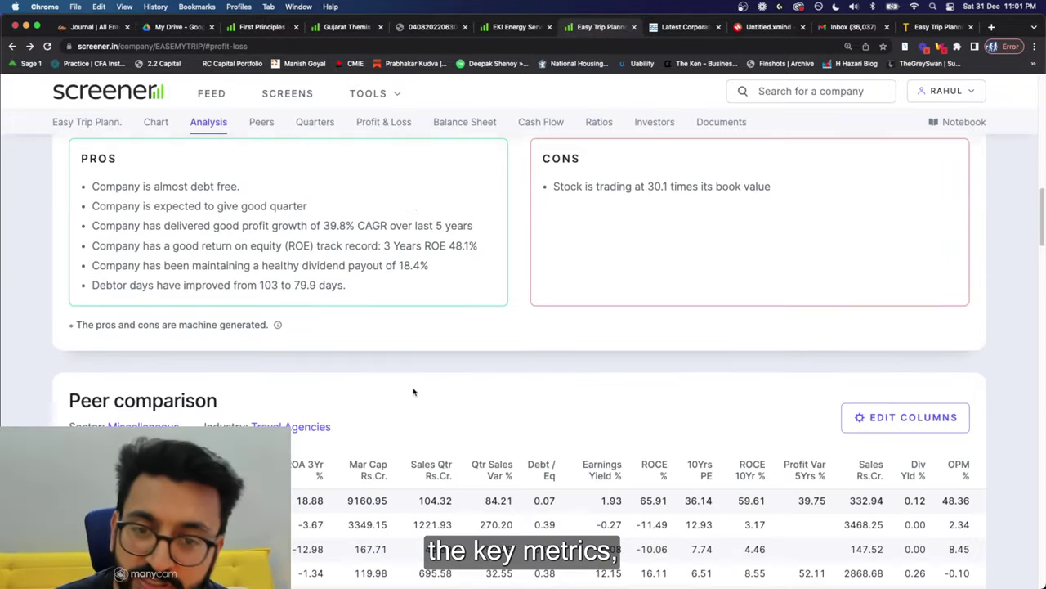
pyautogui.scroll(-1, 413, 392)
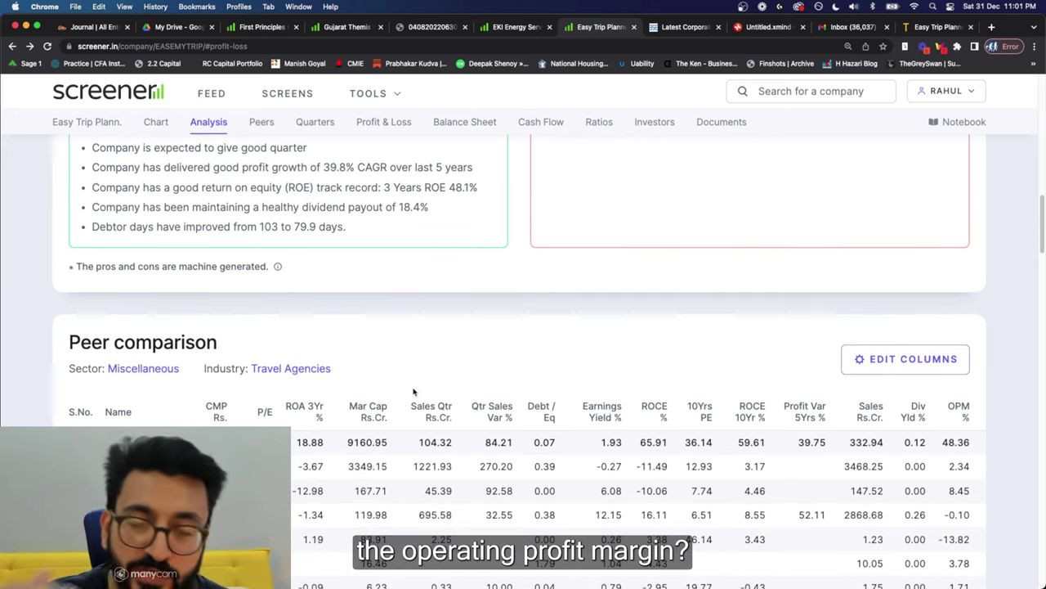
pyautogui.scroll(-2, 412, 392)
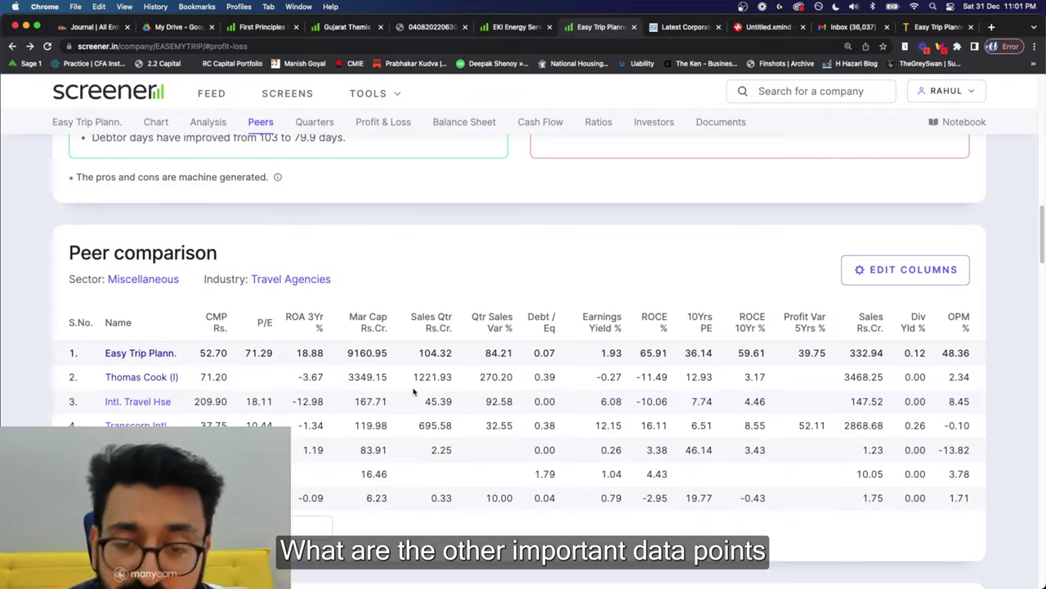
pyautogui.scroll(-12, 413, 393)
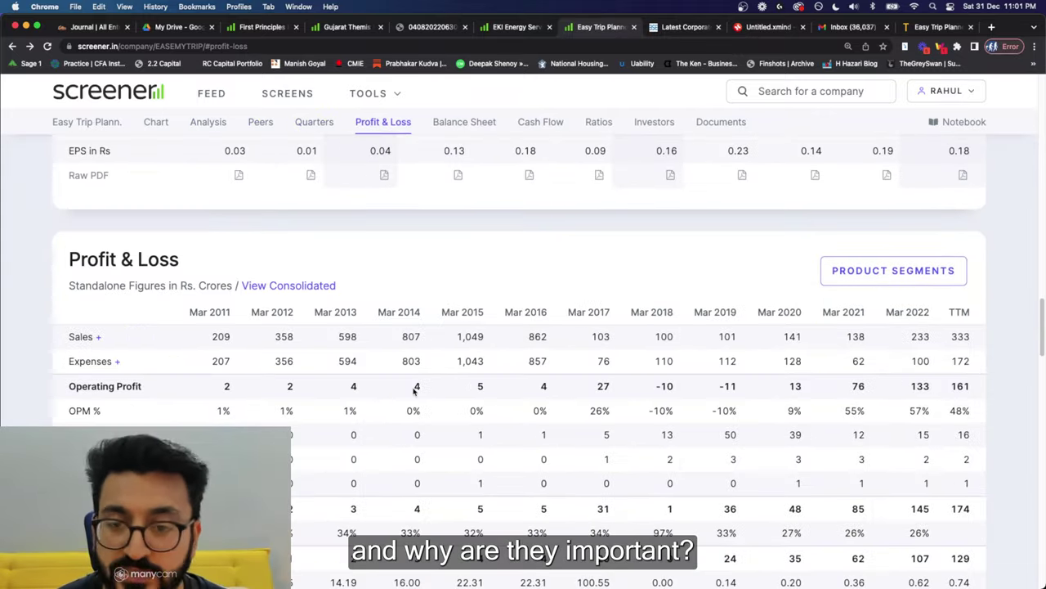
pyautogui.scroll(-3, 414, 391)
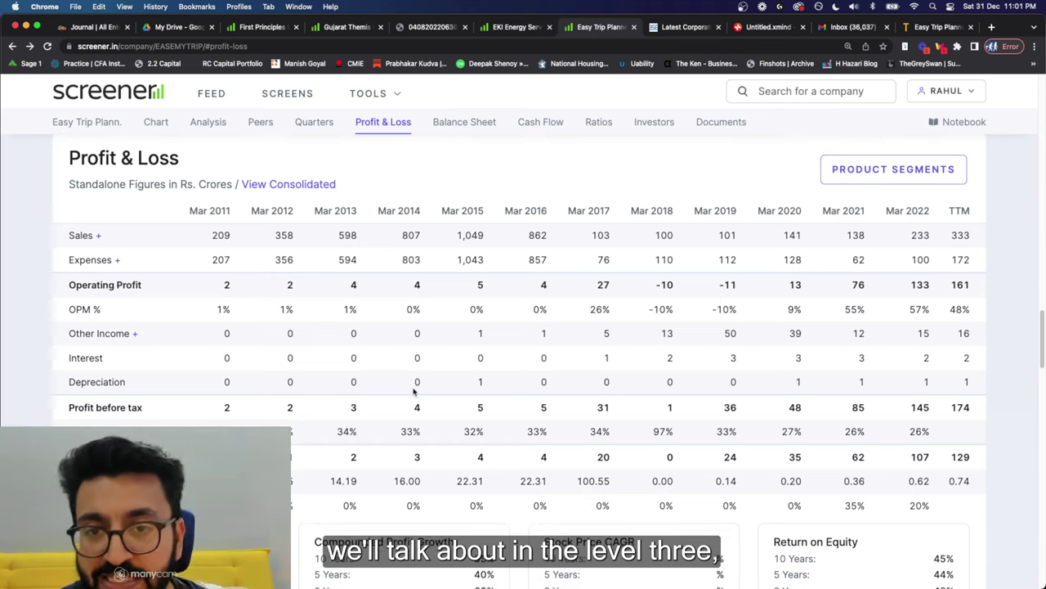
pyautogui.scroll(-10, 412, 391)
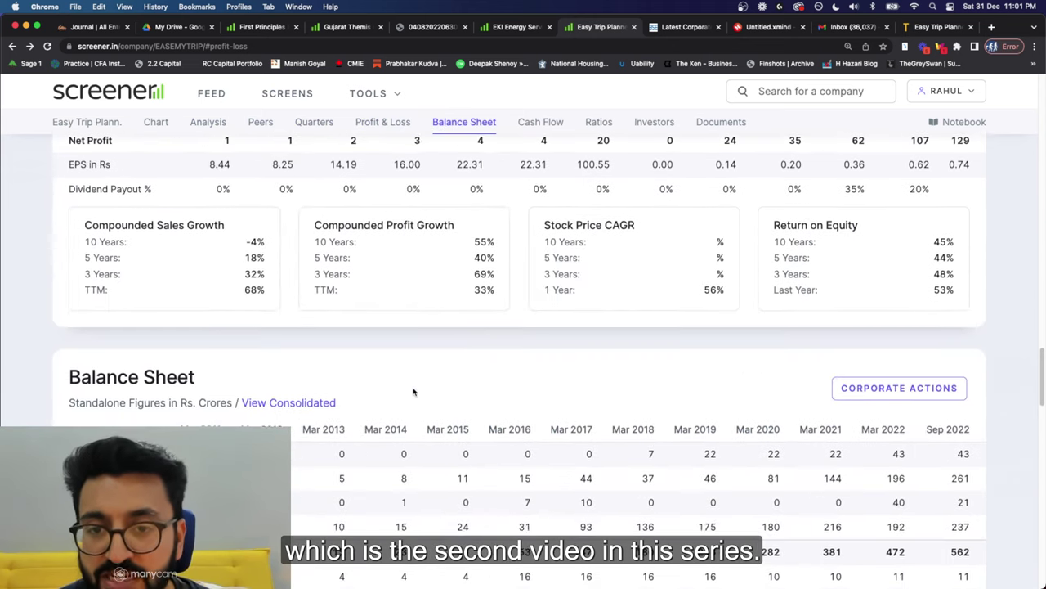
pyautogui.scroll(-18, 413, 392)
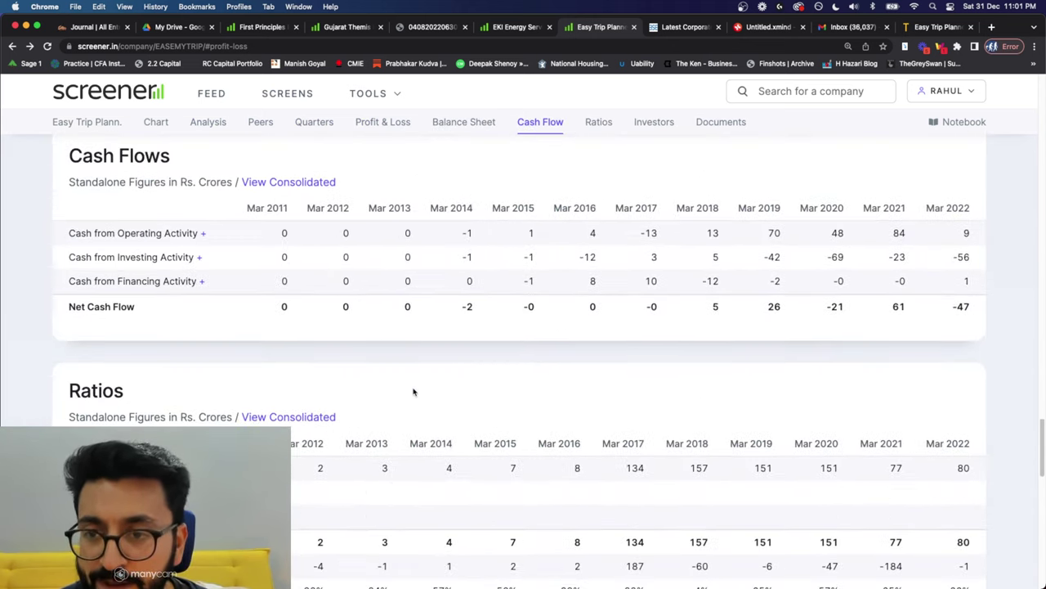
pyautogui.scroll(-4, 413, 392)
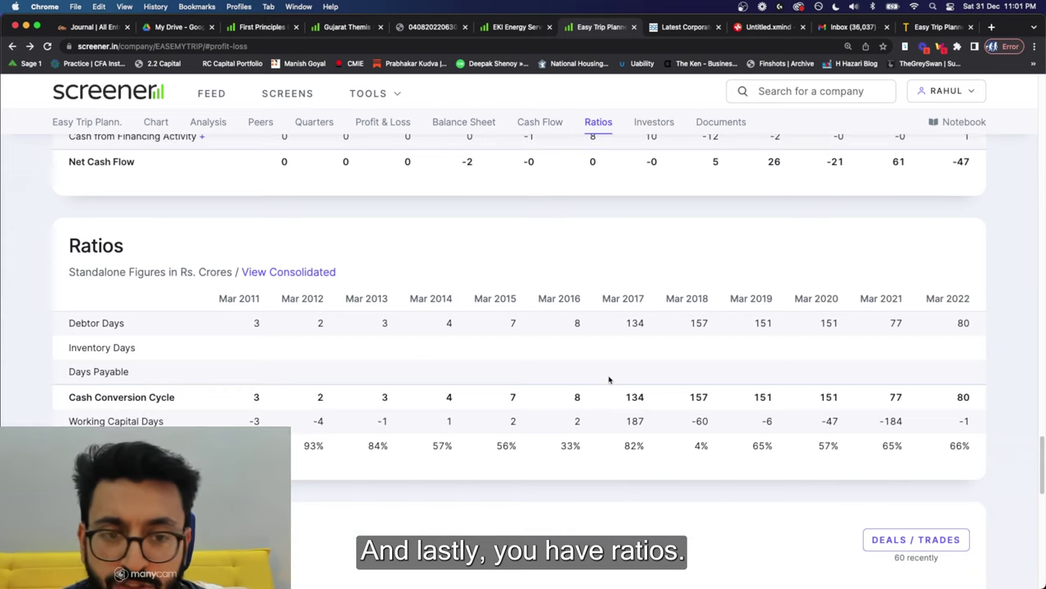
pyautogui.scroll(-1, 474, 413)
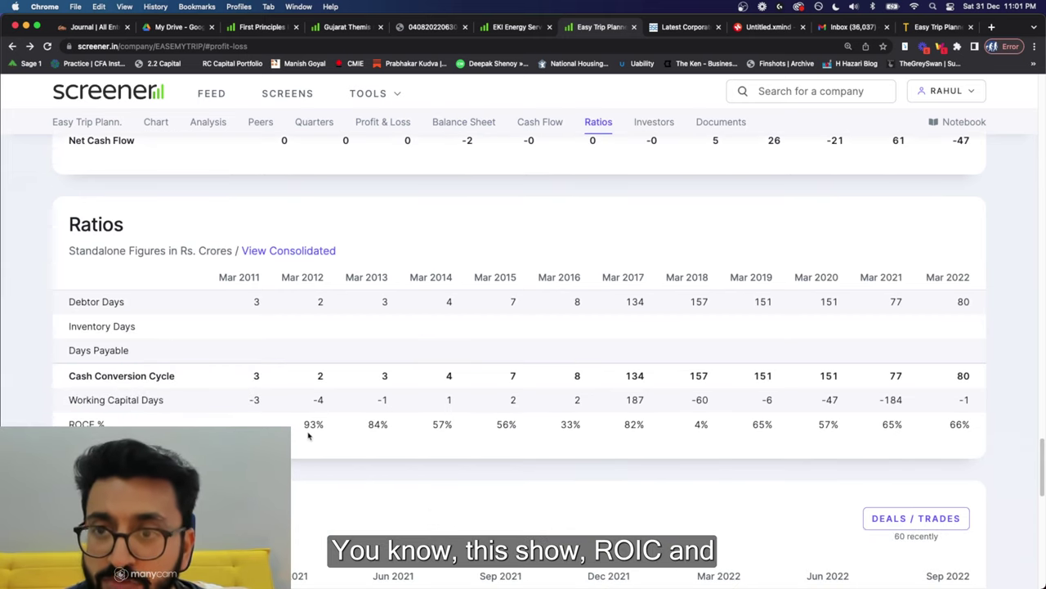
pyautogui.scroll(-12, 411, 437)
pyautogui.scroll(6, 403, 339)
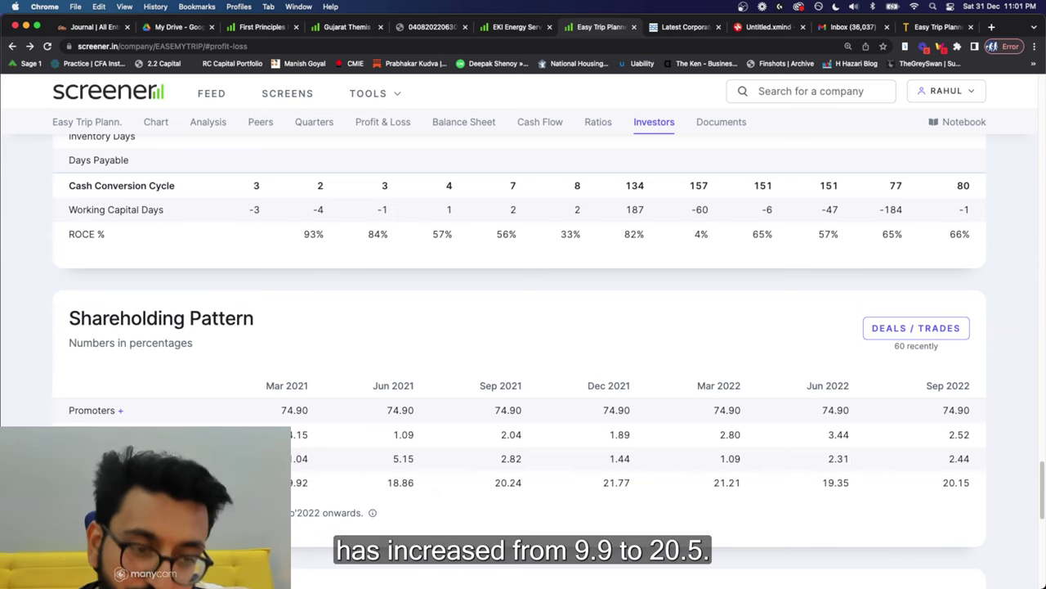
# Step: Try the Recent, Important and Search announcement views, then open All filings on BSE
pyautogui.scroll(-2, 516, 461)
pyautogui.scroll(-3, 516, 460)
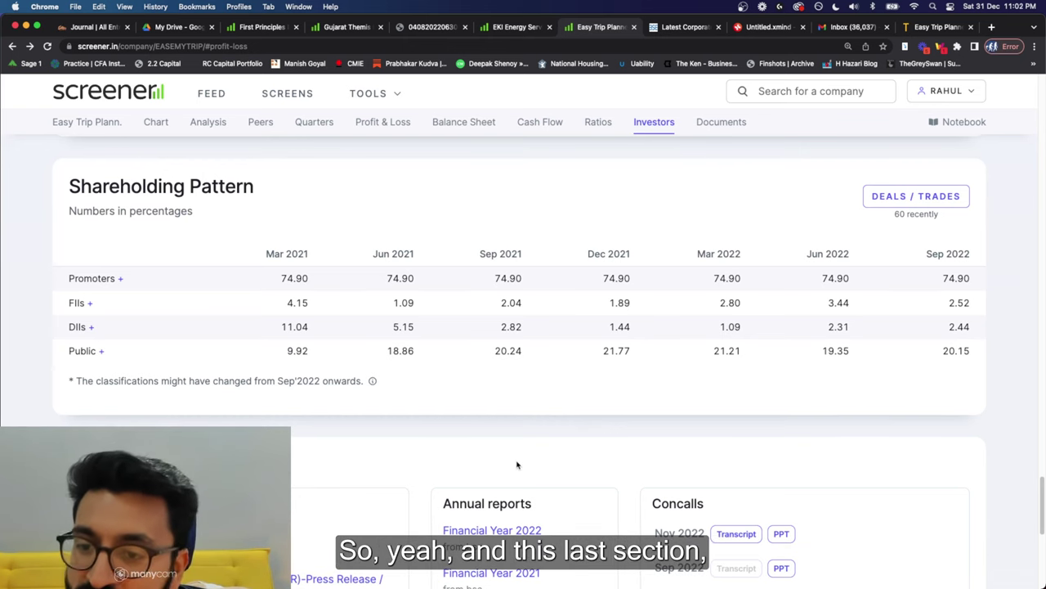
pyautogui.scroll(-5, 517, 465)
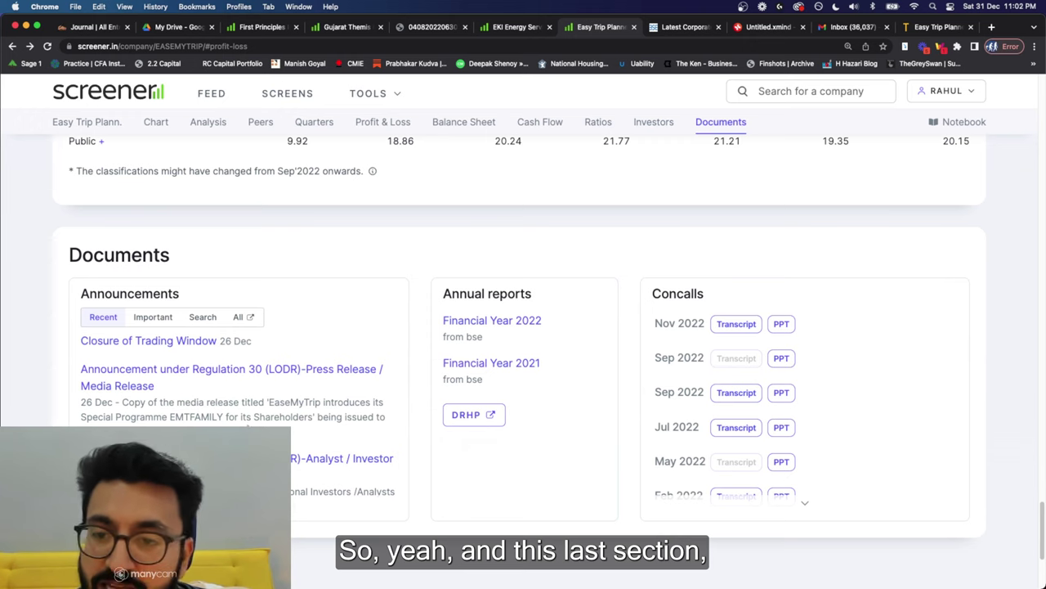
pyautogui.scroll(-1, 217, 327)
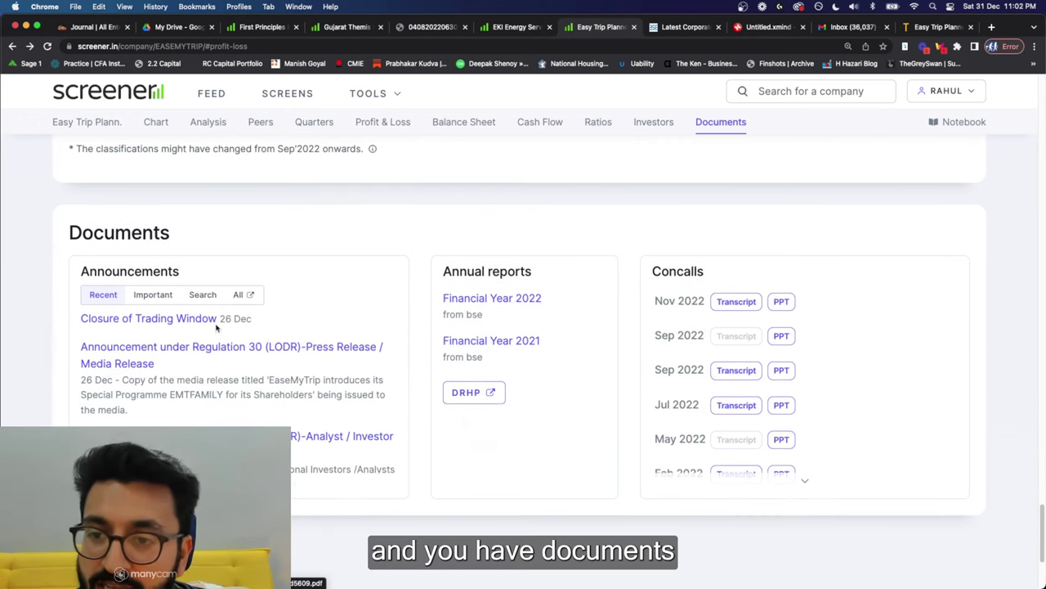
pyautogui.click(121, 298)
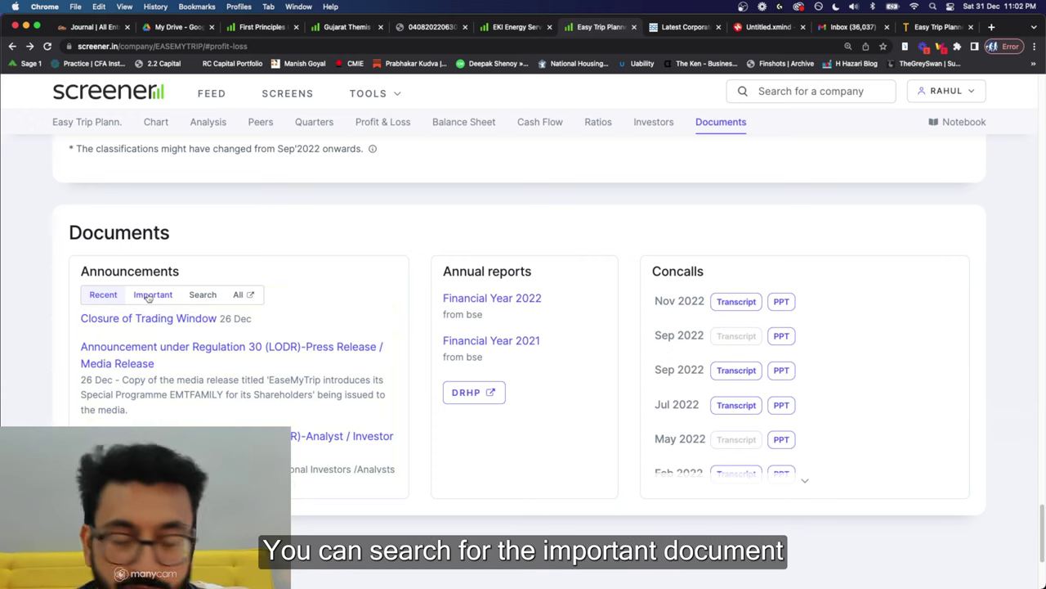
pyautogui.click(149, 296)
pyautogui.click(212, 299)
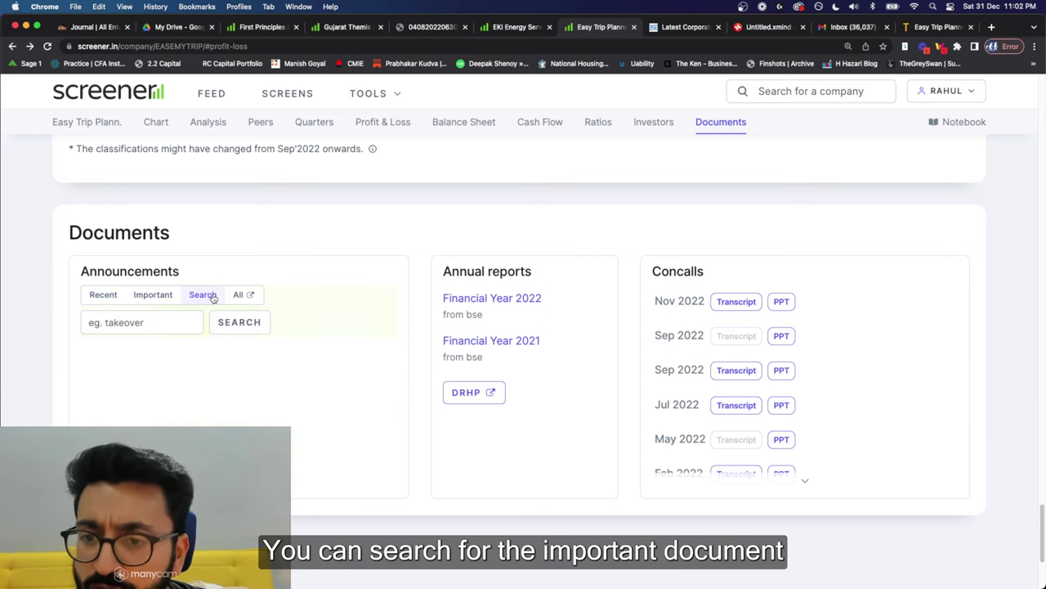
pyautogui.click(131, 324)
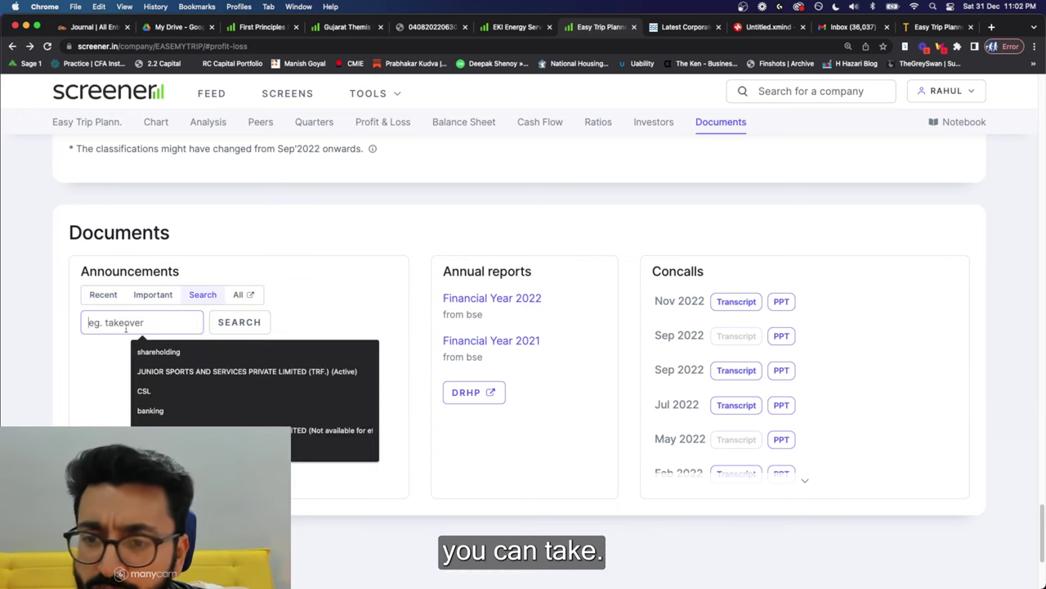
pyautogui.click(240, 298)
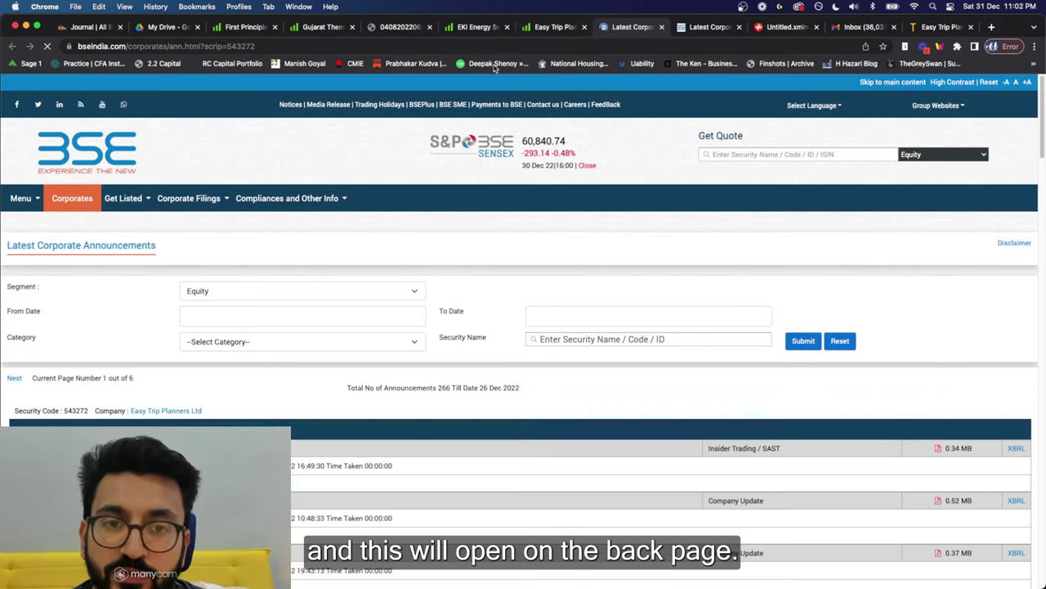
# Step: Scroll BSE's announcement list back to October 2022, then return to the Easy Trip Screener tab
pyautogui.scroll(-2, 397, 337)
pyautogui.scroll(-15, 397, 337)
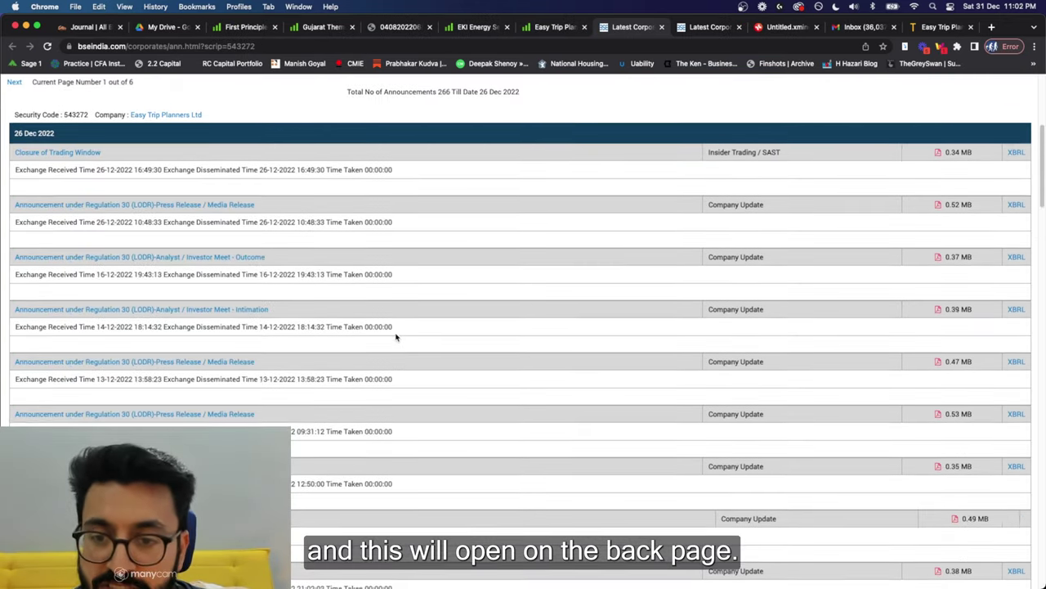
pyautogui.scroll(-10, 381, 330)
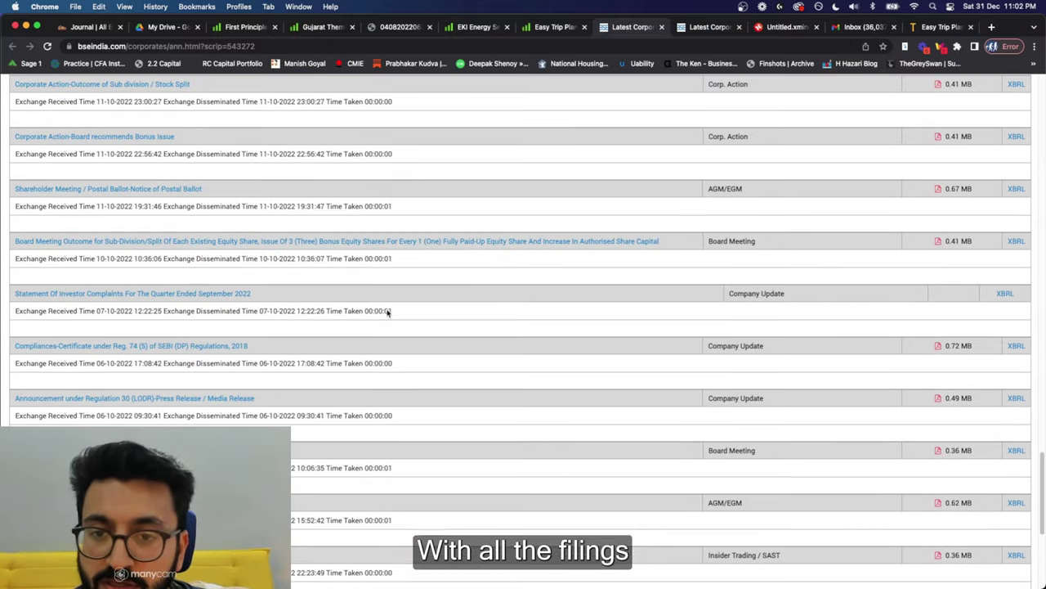
pyautogui.click(554, 31)
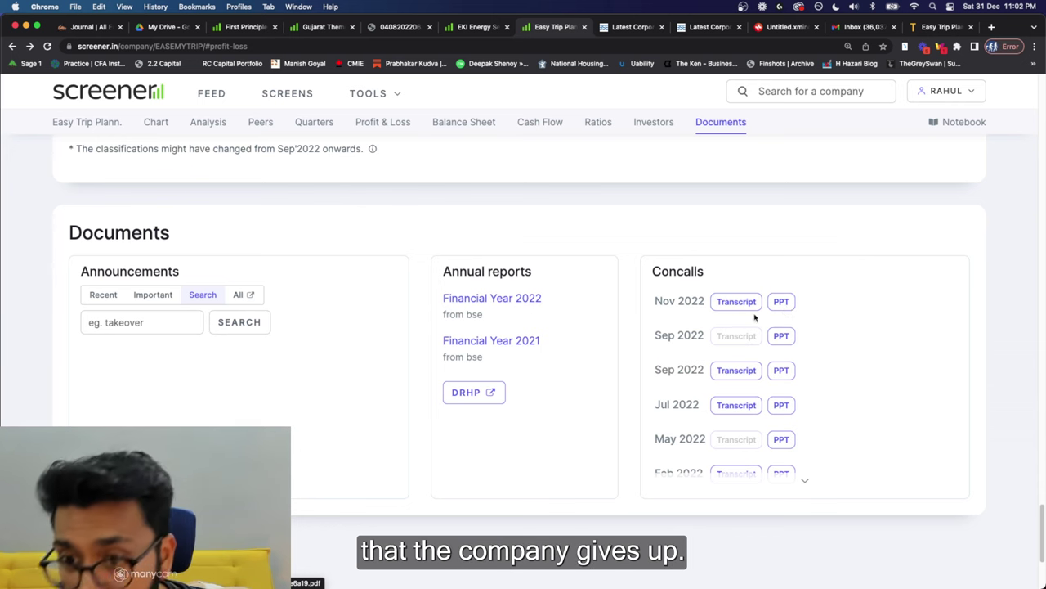
pyautogui.scroll(10, 752, 315)
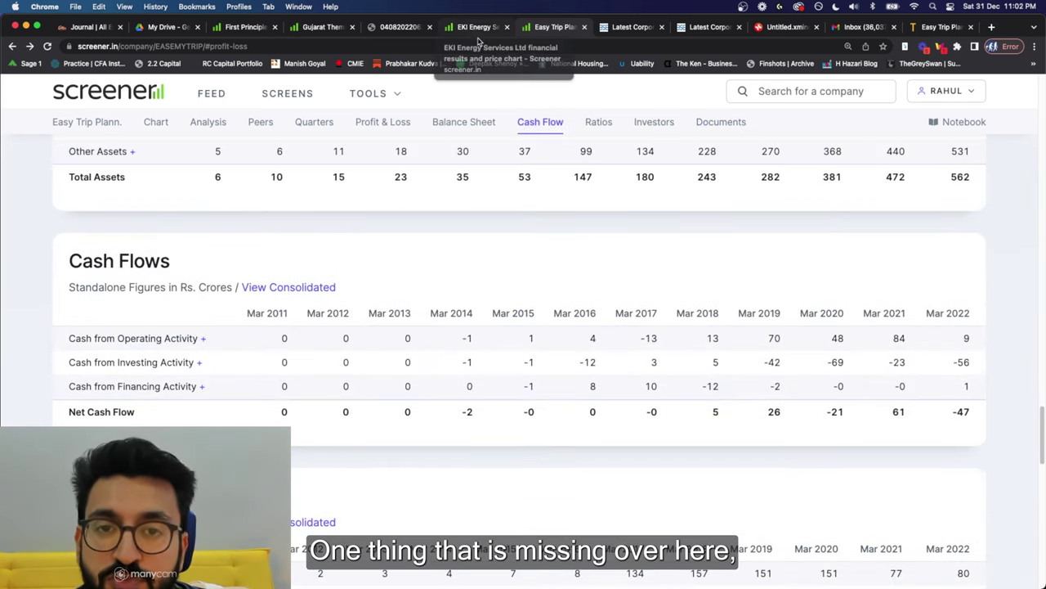
# Step: Switch to the Gujarat Themis tab and open the 4 Aug Rating update under Credit ratings
pyautogui.click(475, 31)
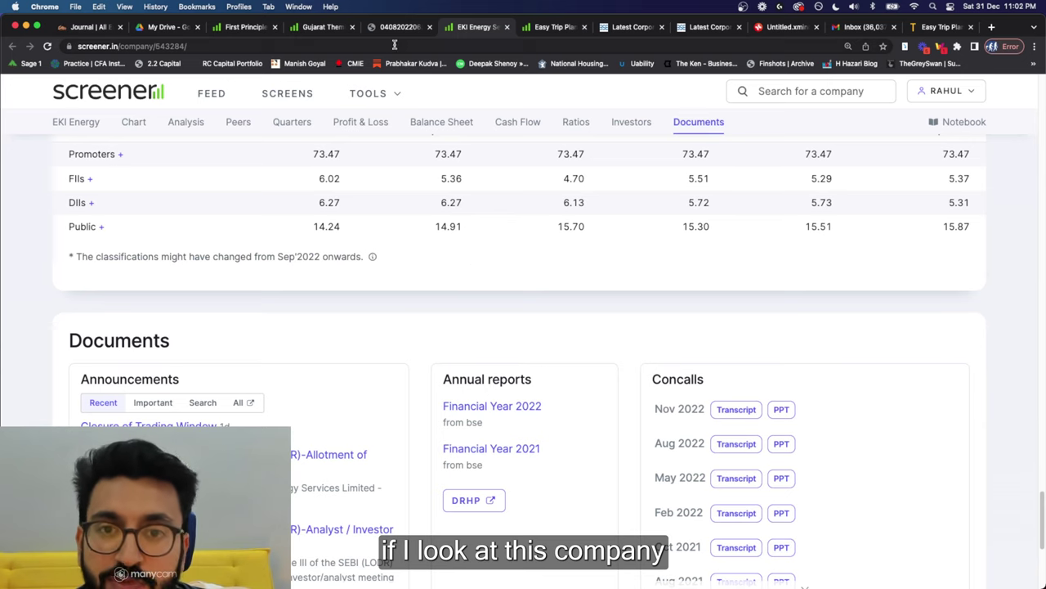
pyautogui.click(325, 29)
pyautogui.scroll(-10, 556, 319)
pyautogui.scroll(-10, 577, 340)
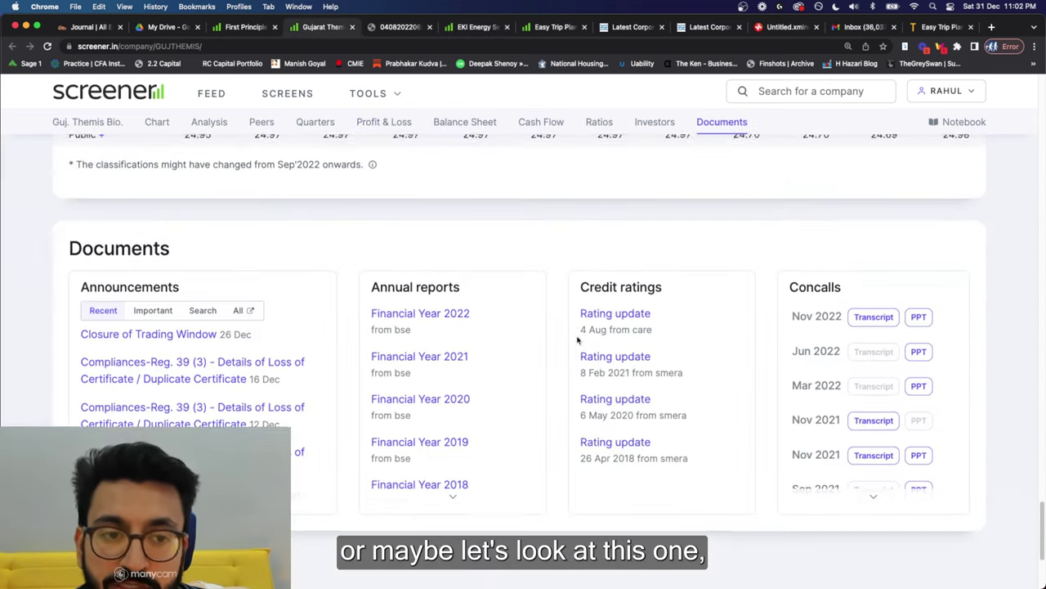
pyautogui.scroll(3, 633, 199)
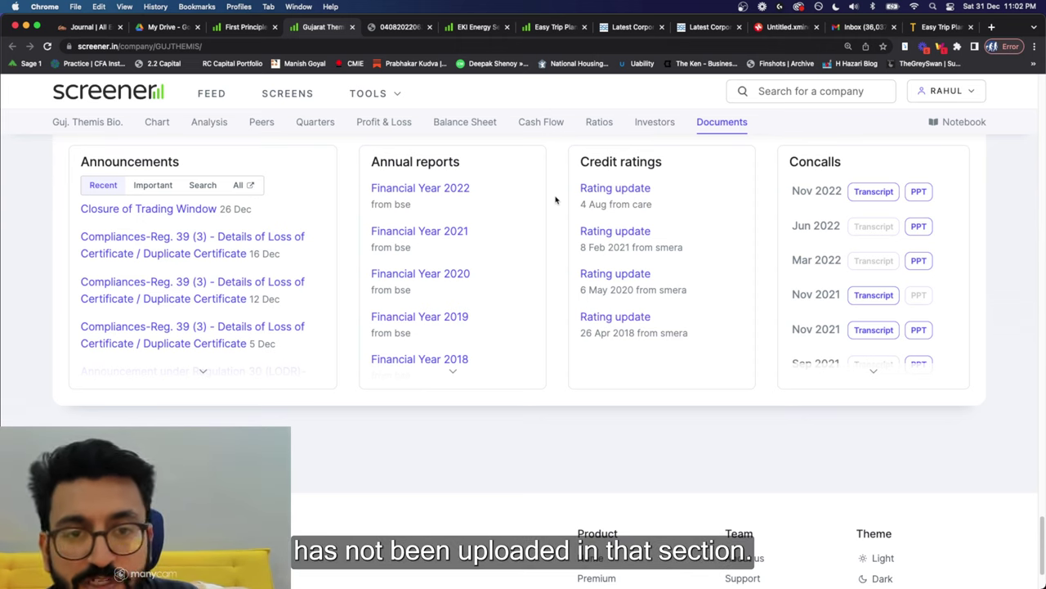
pyautogui.scroll(1, 618, 208)
pyautogui.click(619, 209)
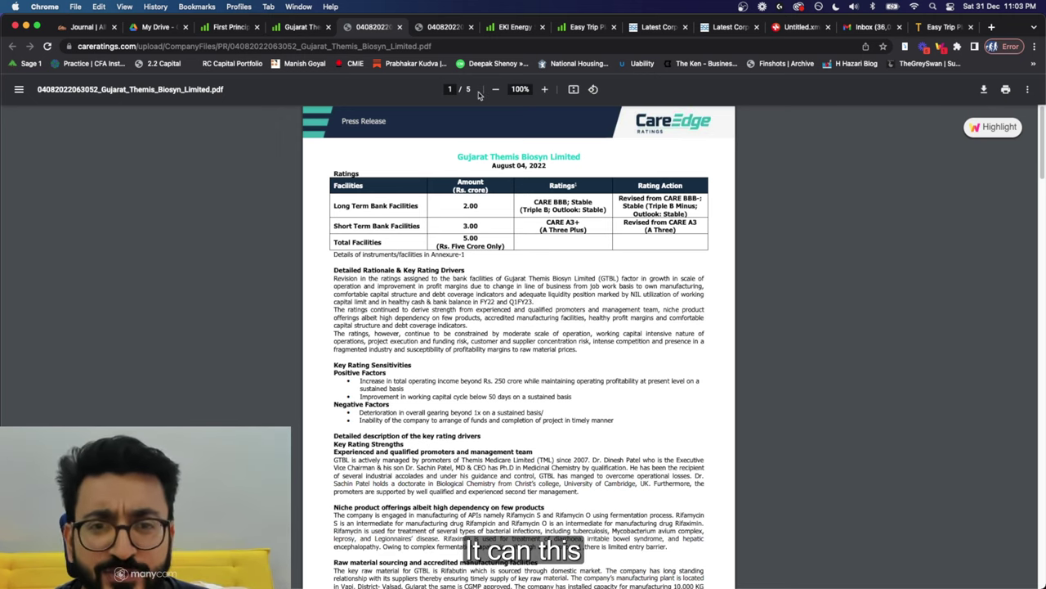
# Step: Zoom the CareEdge rating report to 175% and read the first page
pyautogui.click(544, 89)
pyautogui.click(545, 89)
pyautogui.click(544, 89)
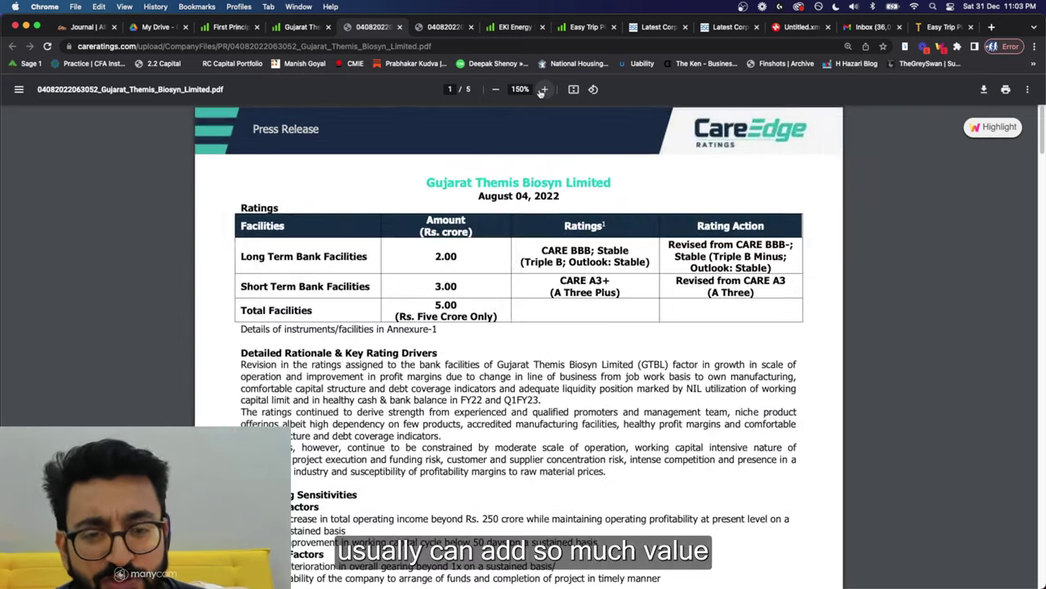
pyautogui.click(545, 89)
pyautogui.scroll(-10, 512, 346)
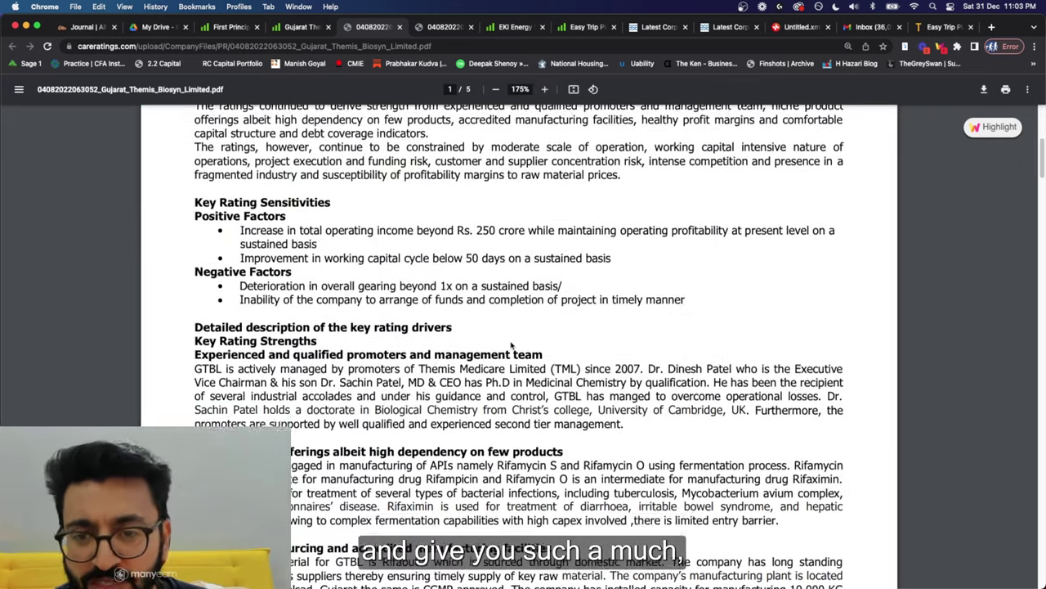
pyautogui.scroll(-2, 512, 347)
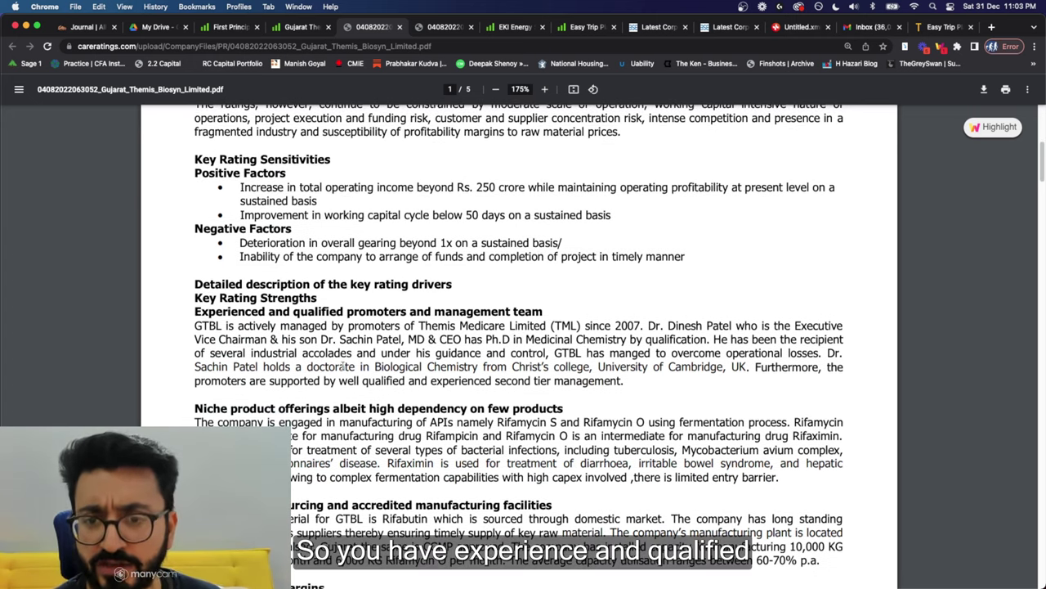
# Step: Read the strengths, weaknesses and brief financials on pages 2–3, then return to the top
pyautogui.scroll(-2, 419, 367)
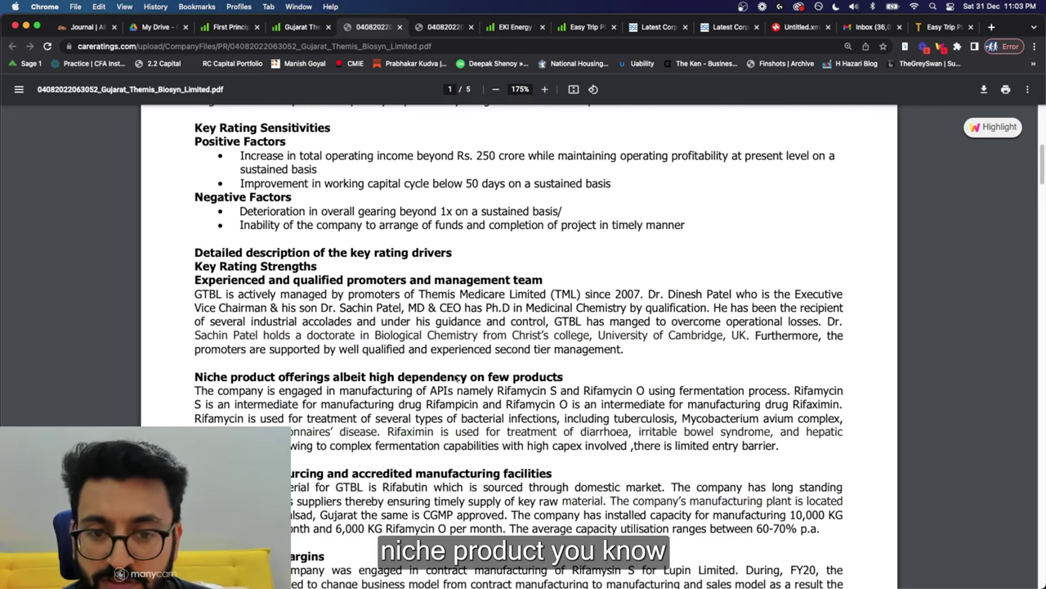
pyautogui.scroll(-5, 495, 452)
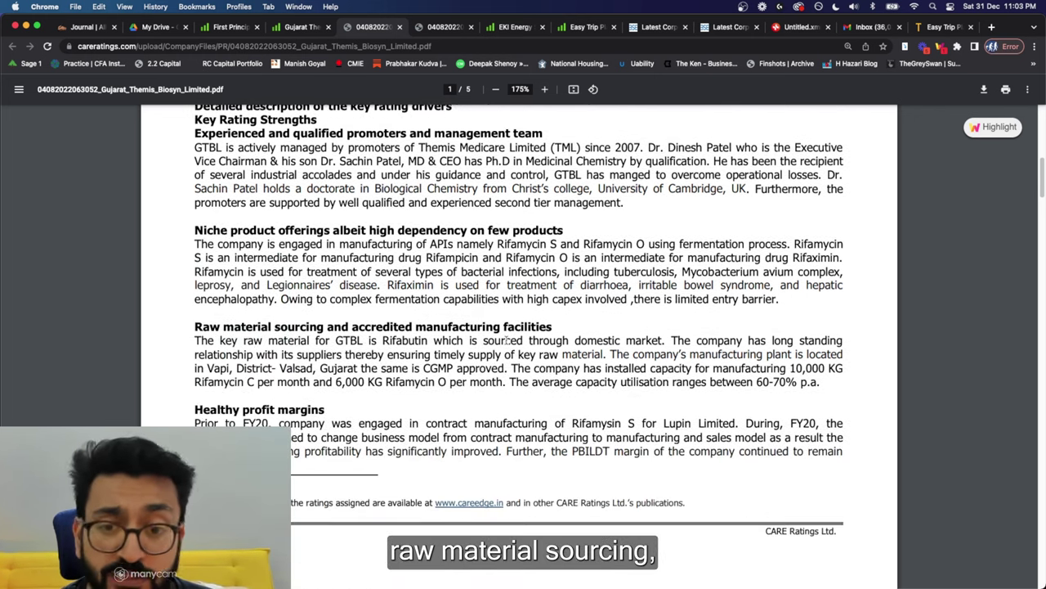
pyautogui.scroll(-15, 310, 400)
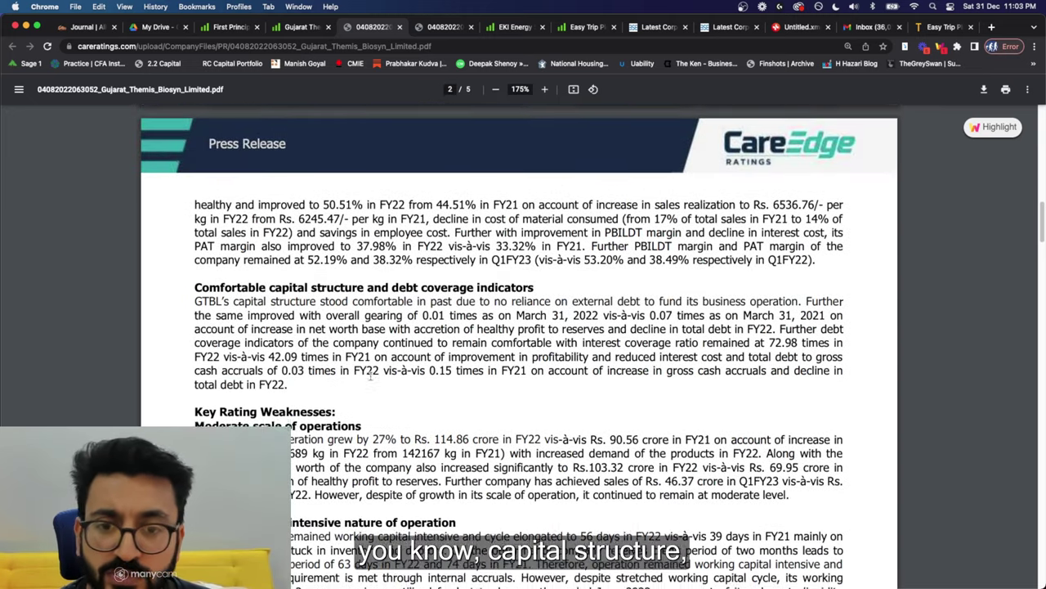
pyautogui.scroll(-3, 371, 376)
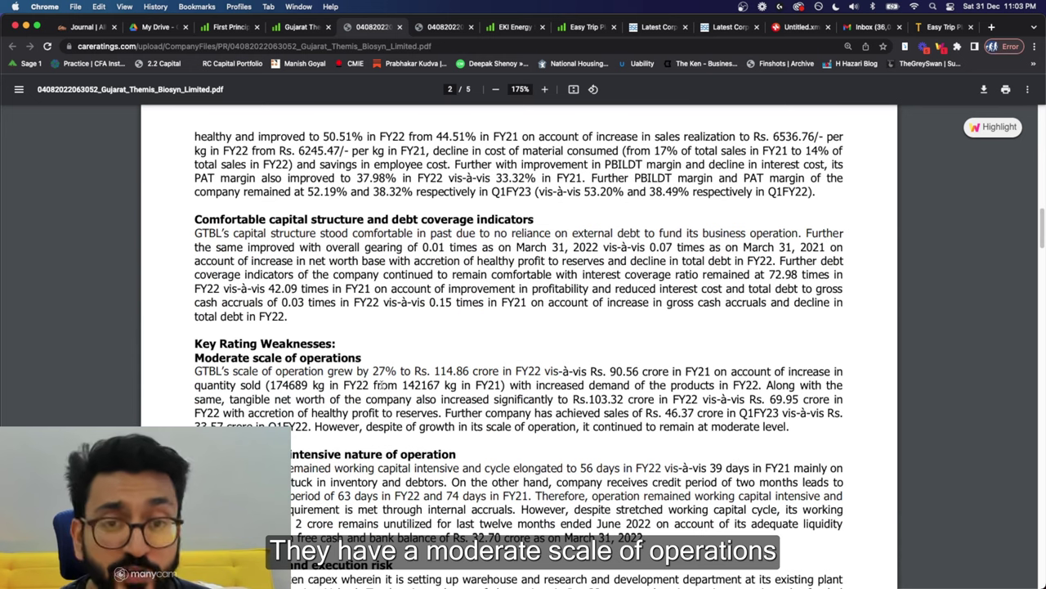
pyautogui.scroll(-2, 480, 425)
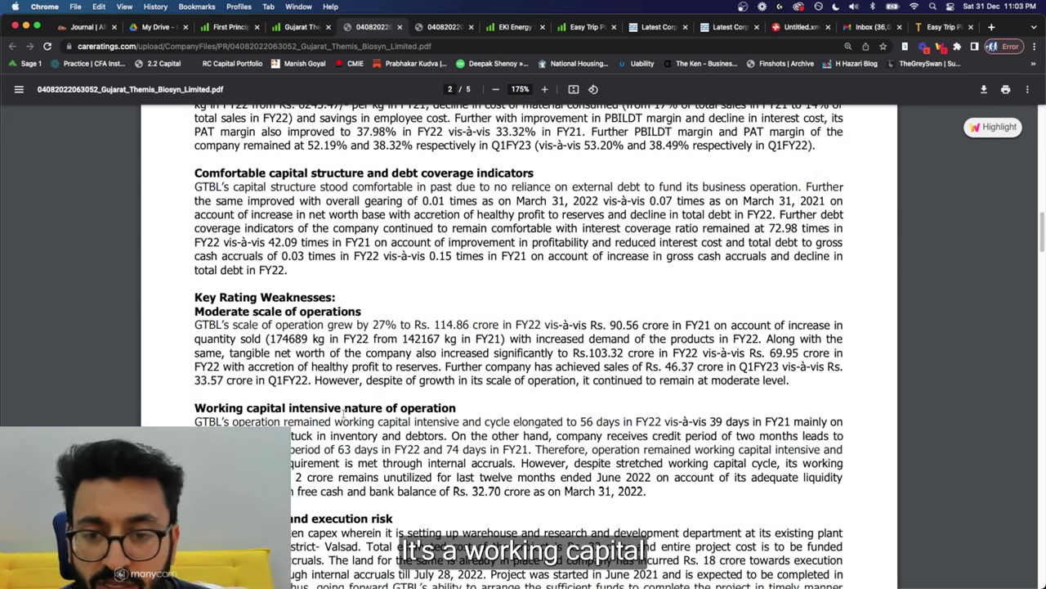
pyautogui.scroll(-5, 425, 418)
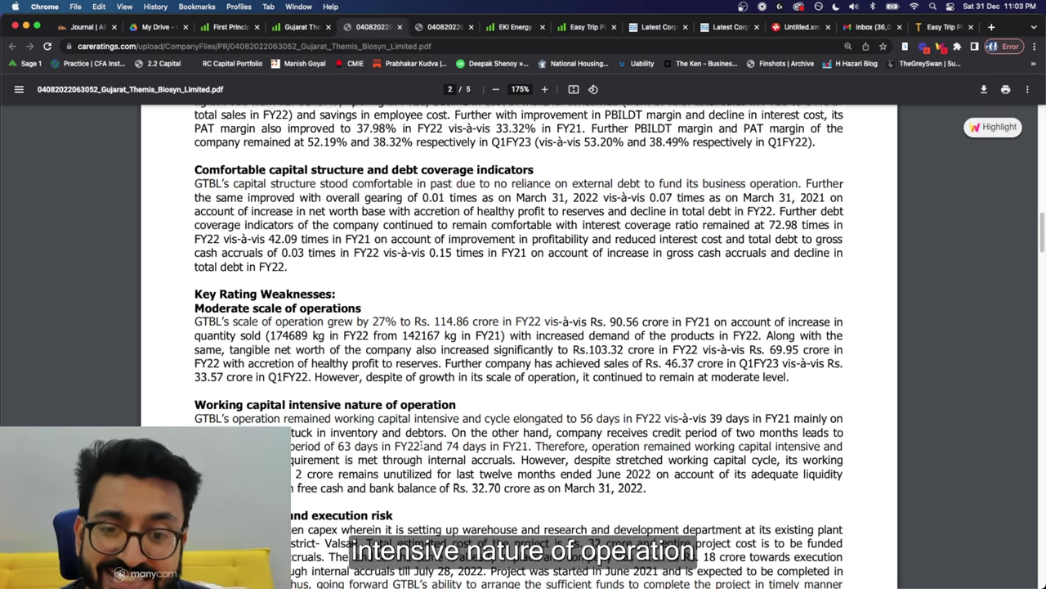
pyautogui.scroll(-15, 421, 442)
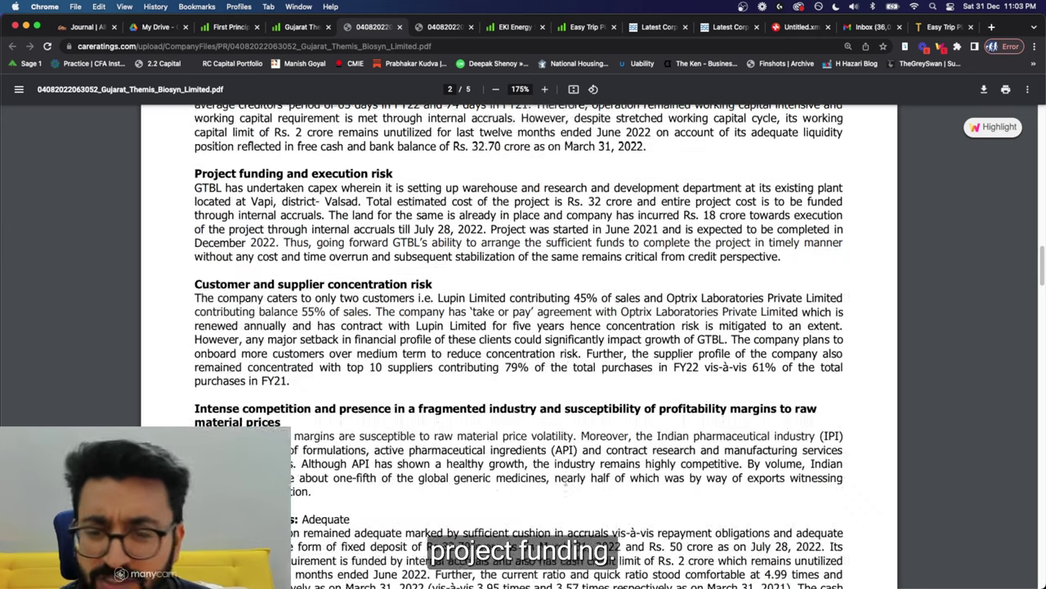
pyautogui.scroll(-12, 565, 480)
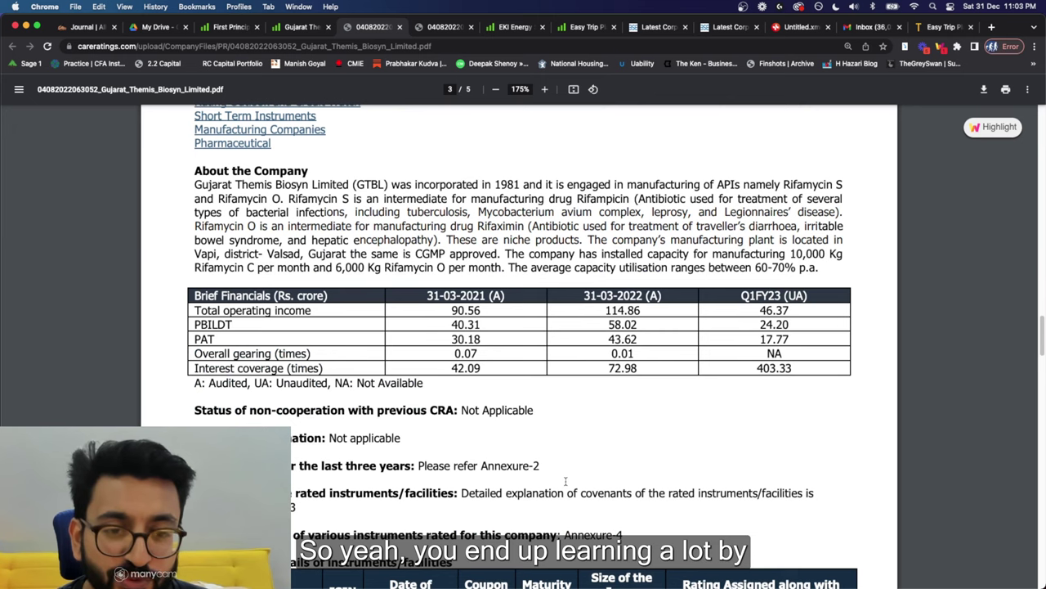
pyautogui.scroll(12, 565, 480)
pyautogui.scroll(20, 565, 481)
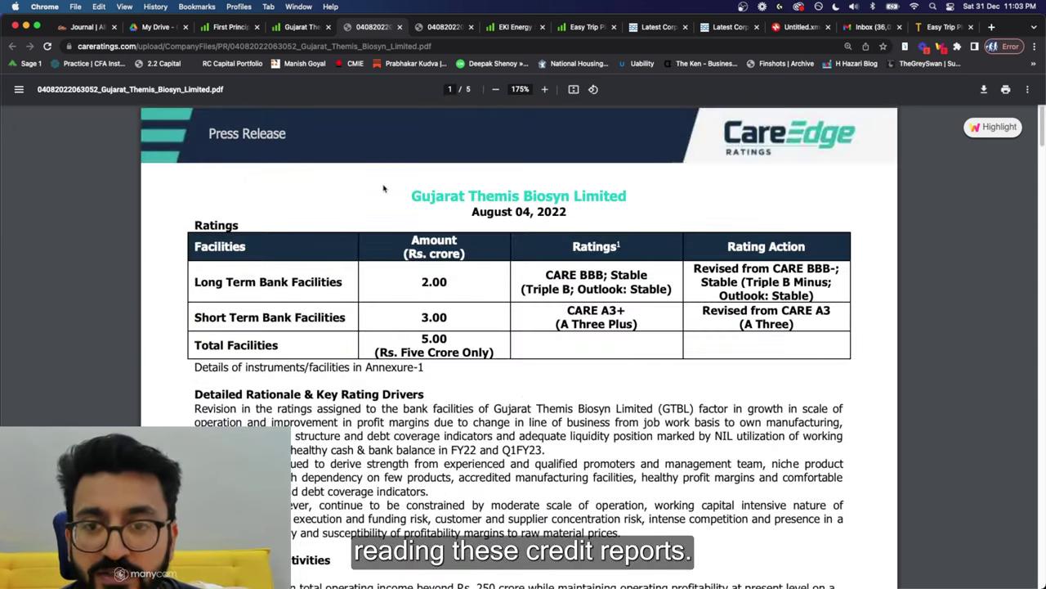
# Step: Go back to the Gujarat Themis tab and view its summary and 1Yr price chart with 50/200 DMA
pyautogui.click(299, 29)
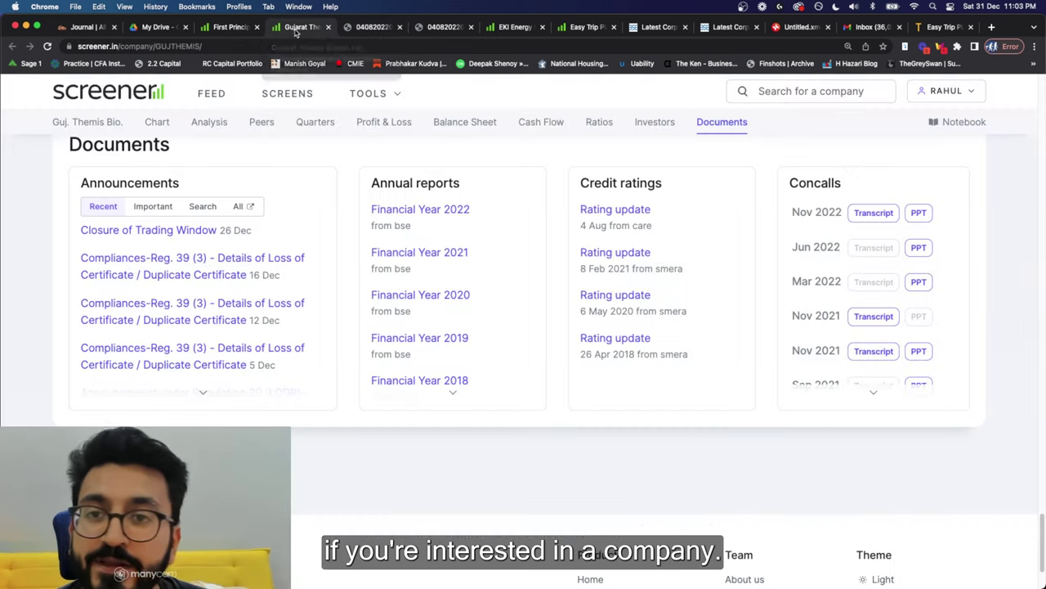
pyautogui.scroll(20, 501, 341)
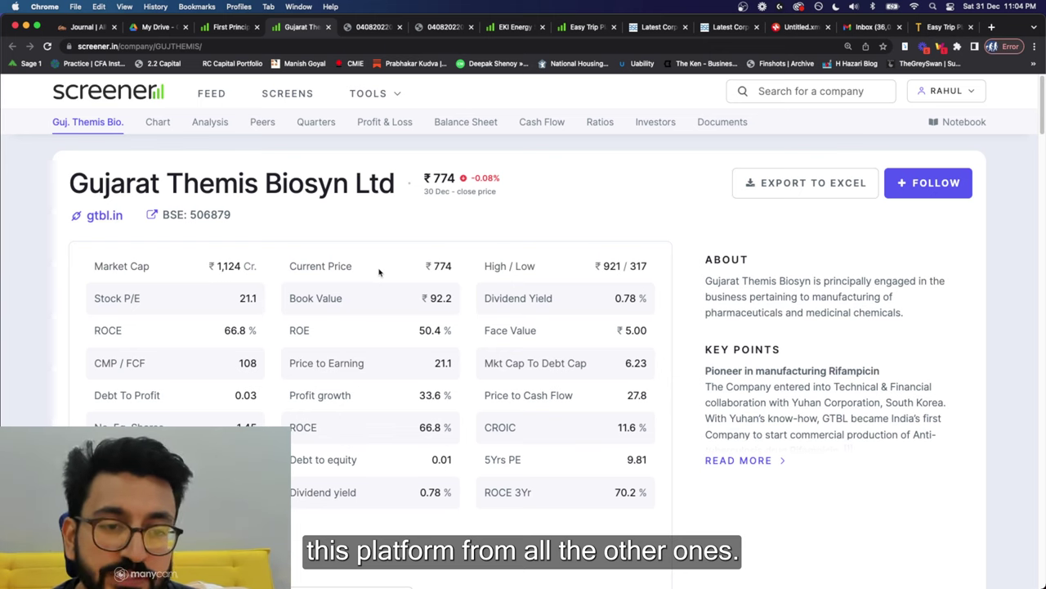
pyautogui.scroll(-10, 493, 406)
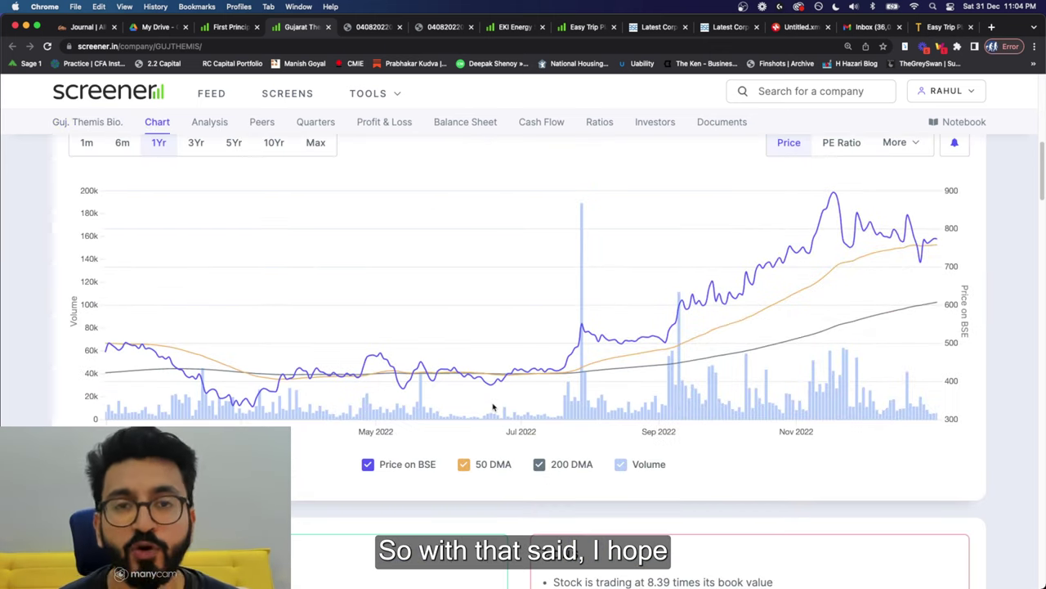